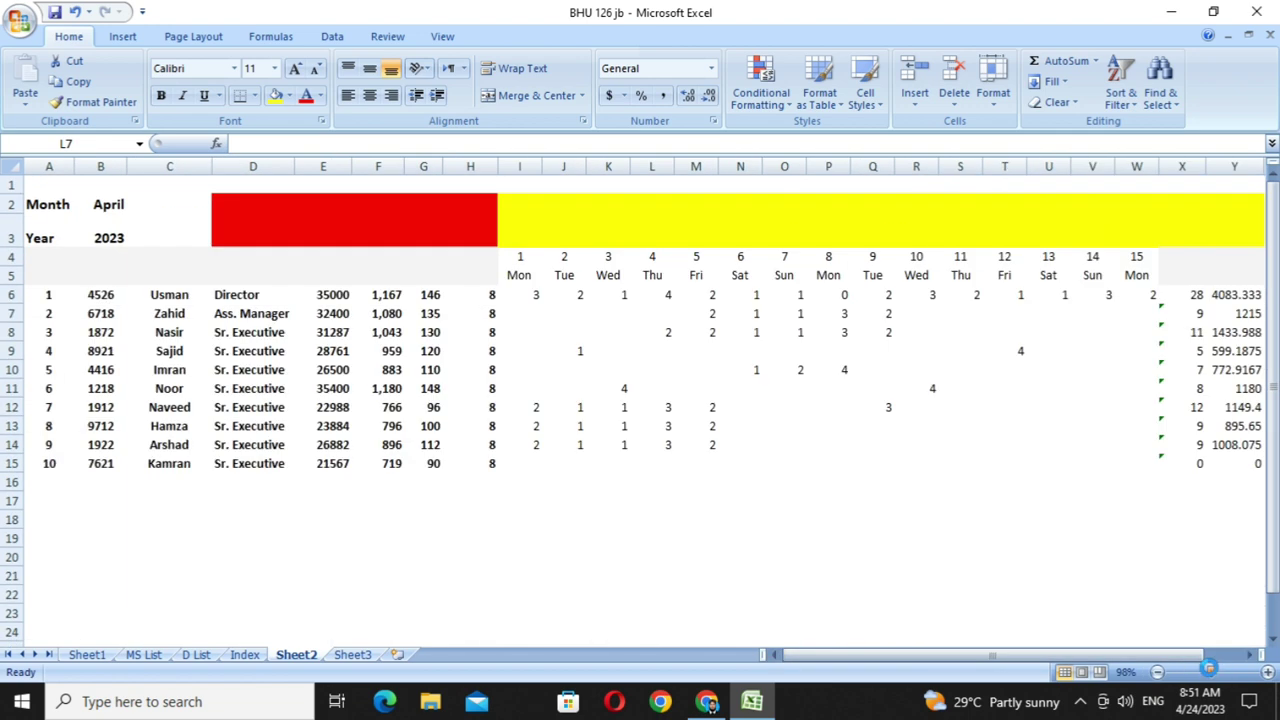
# - Insert a new blank worksheet, Sheet4, after Sheet3
pyautogui.moveTo(1214, 672); pyautogui.dragTo(1209, 675)
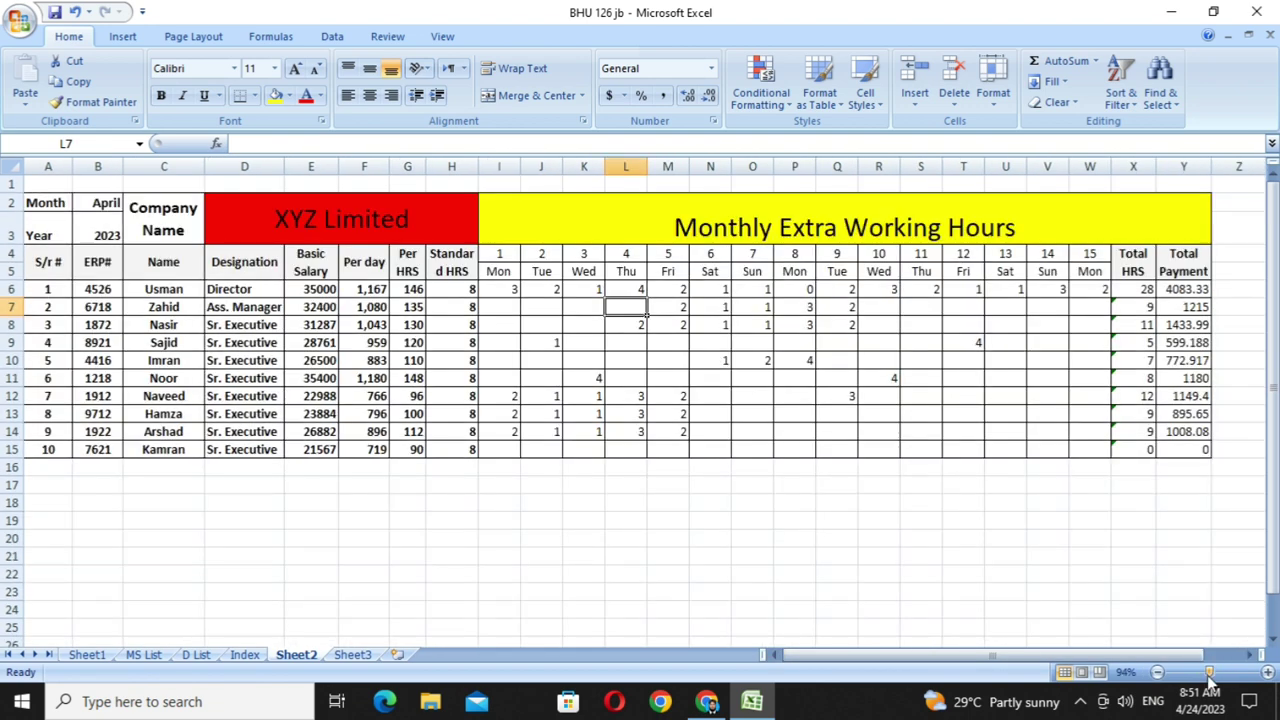
pyautogui.moveTo(1034, 700)
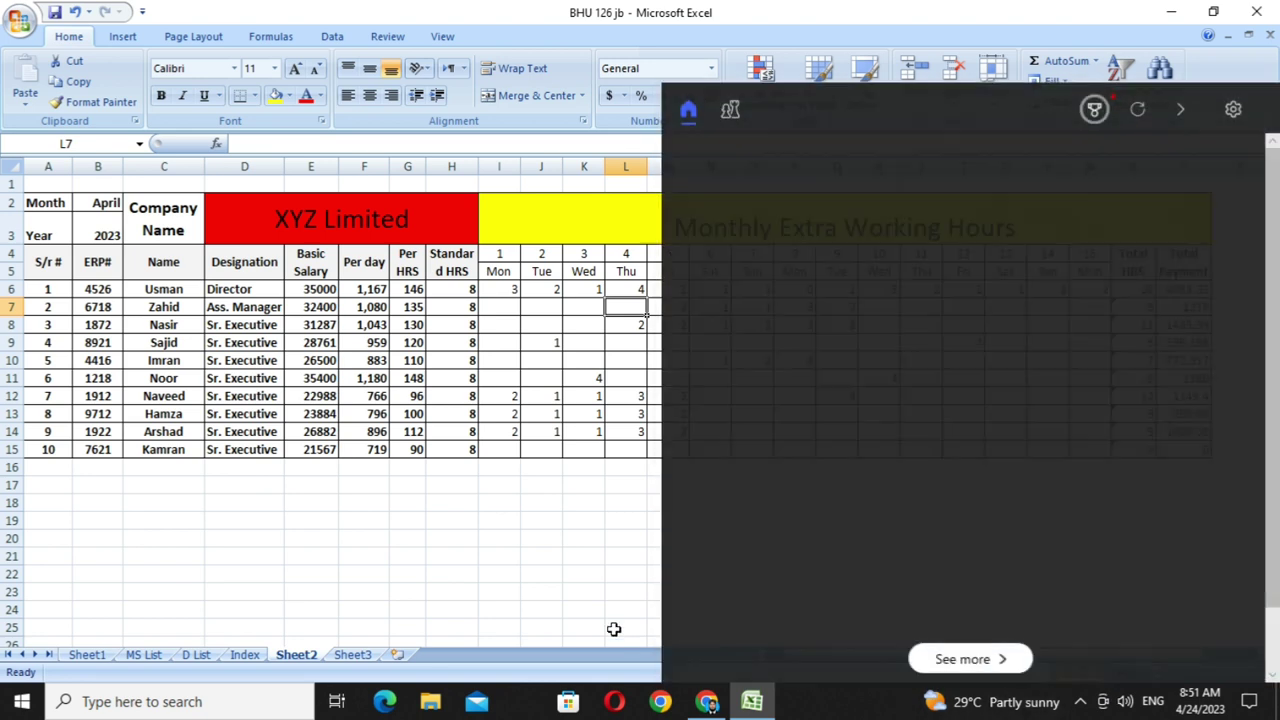
pyautogui.click(356, 654)
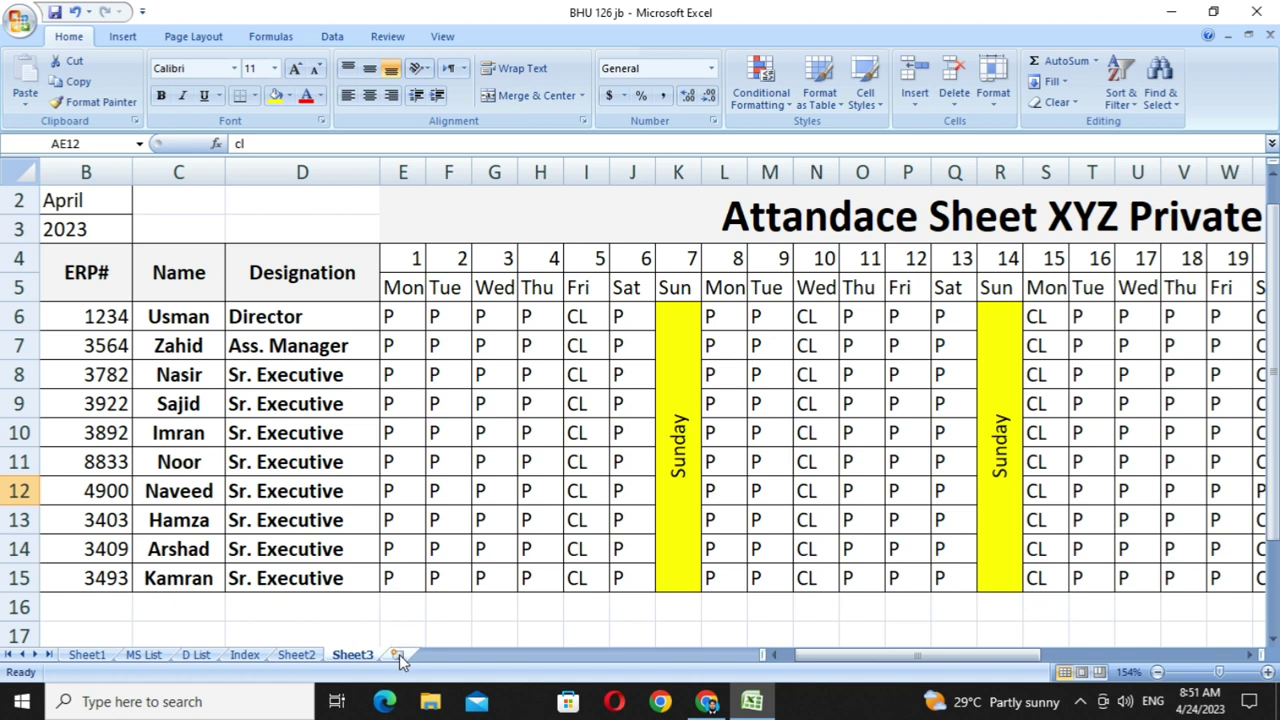
pyautogui.click(398, 654)
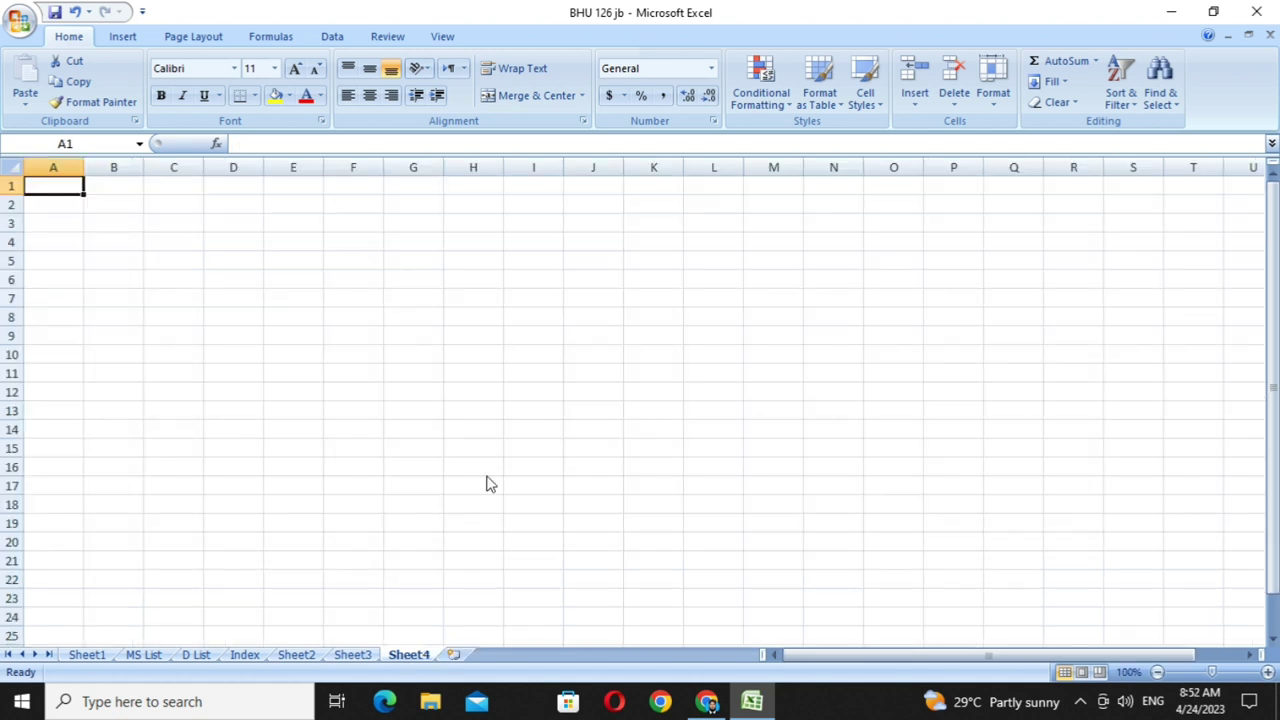
# - Enter Month / April in A2:B2 and Year / 2023 in A3:B3
pyautogui.press('Return')
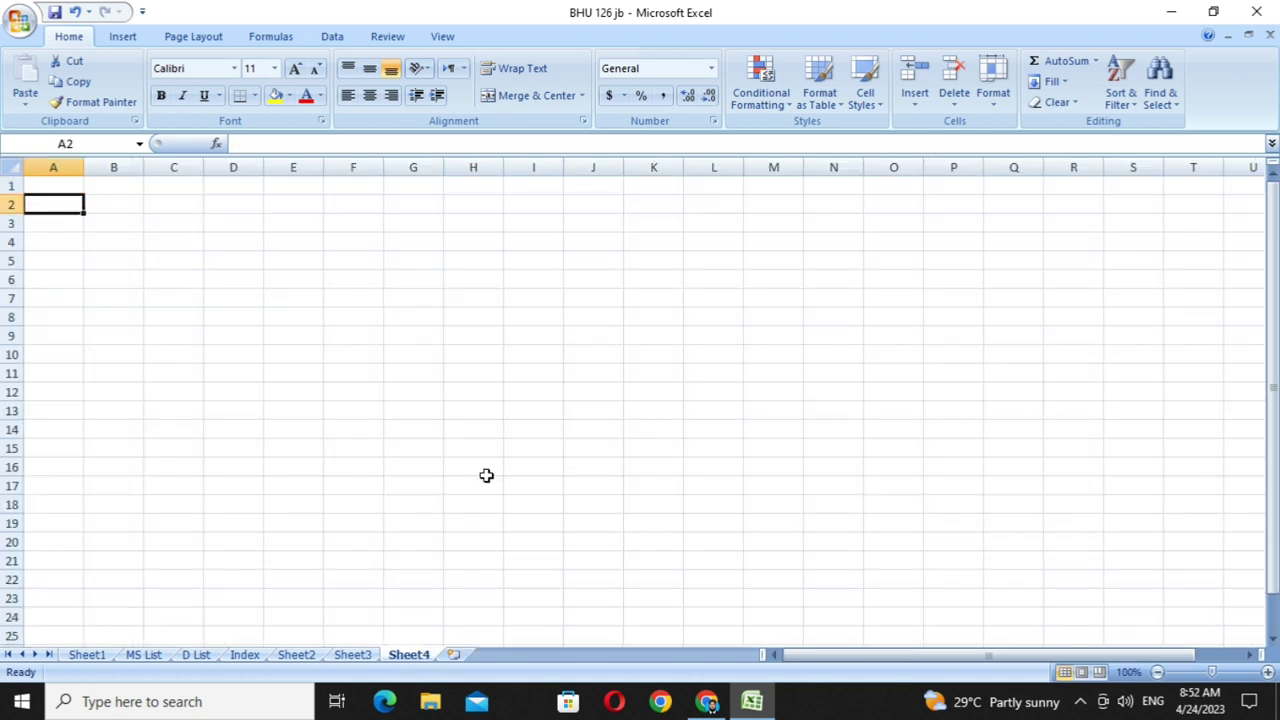
pyautogui.write('Mon')
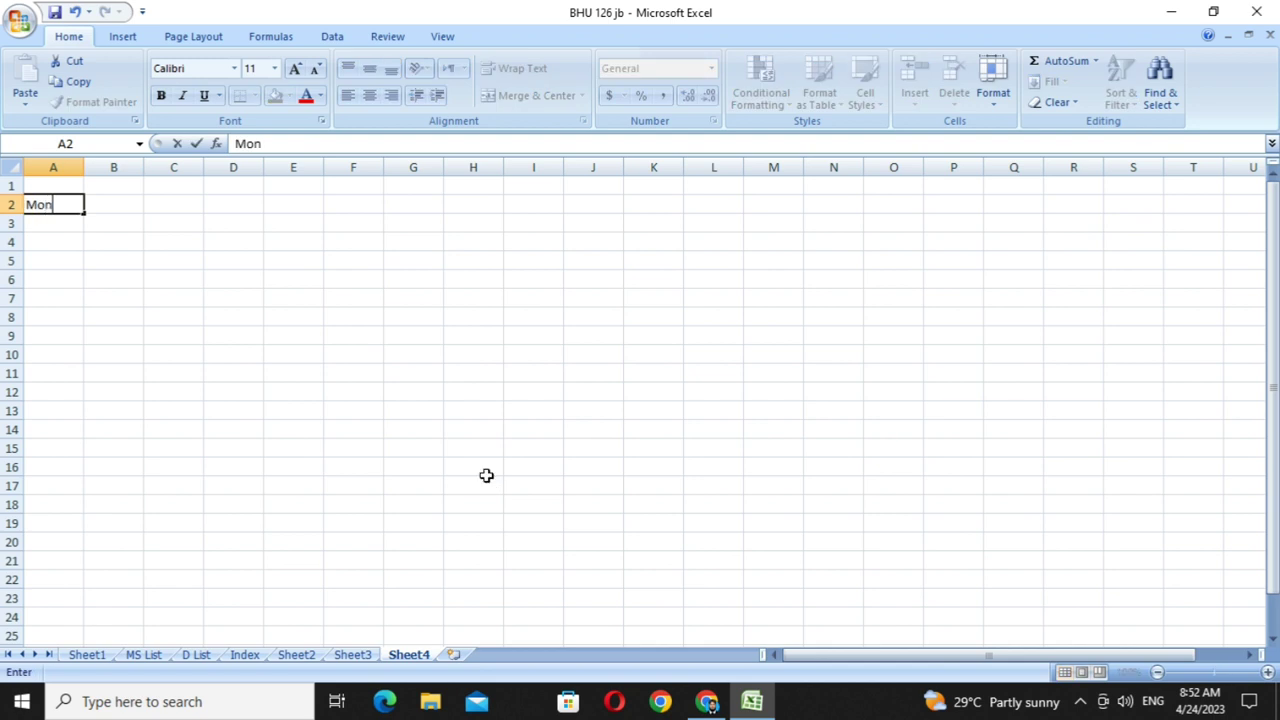
pyautogui.write('t')
pyautogui.write('h')
pyautogui.press('Tab')
pyautogui.write('A')
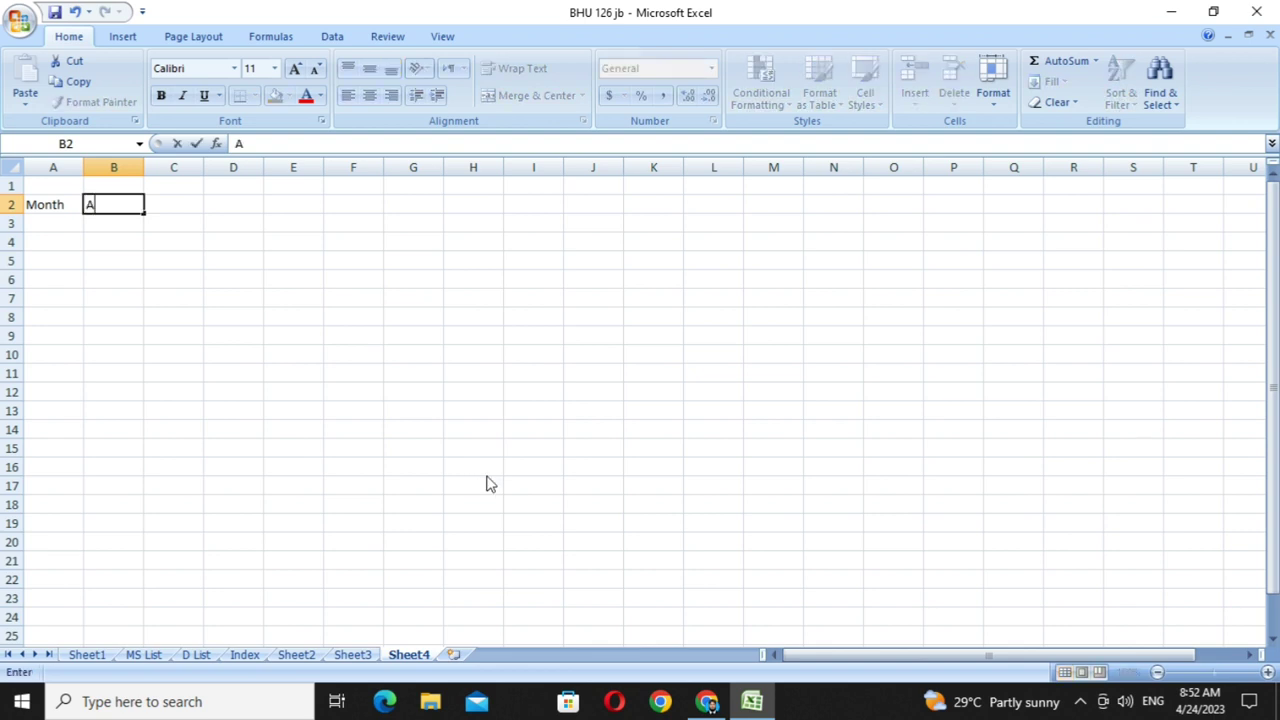
pyautogui.write('pri')
pyautogui.write('l')
pyautogui.press('Return')
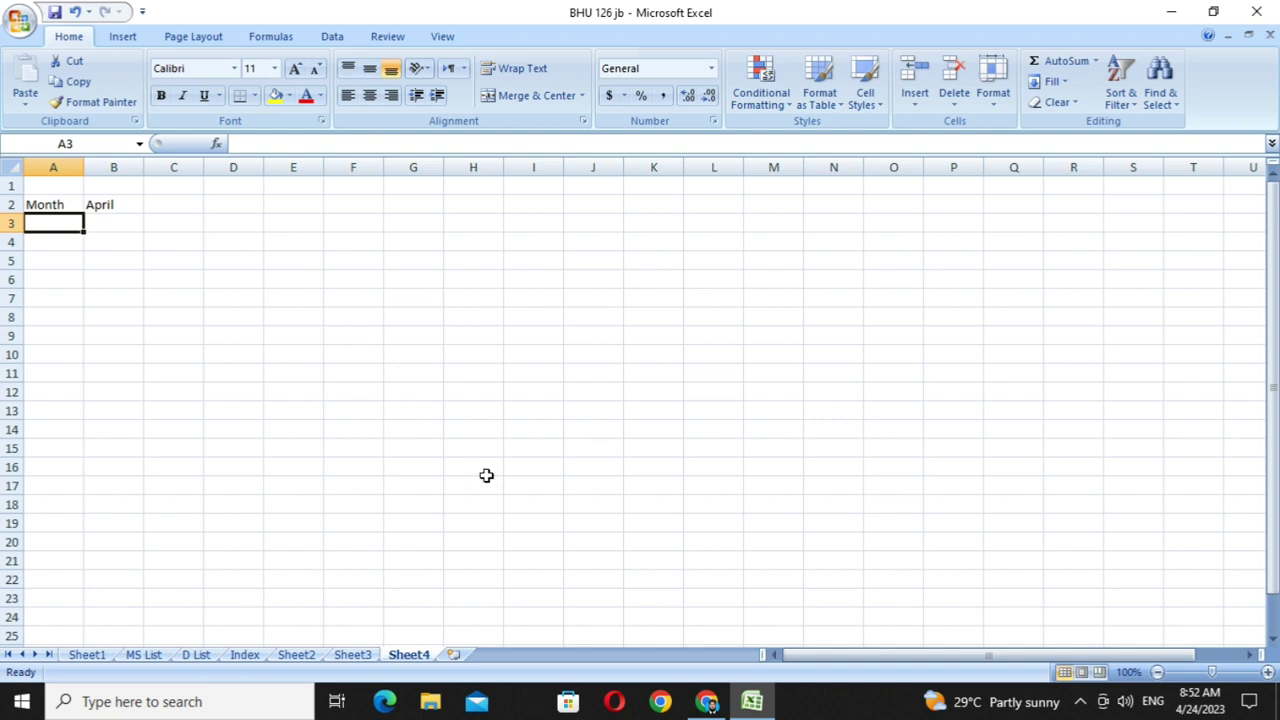
pyautogui.write('T')
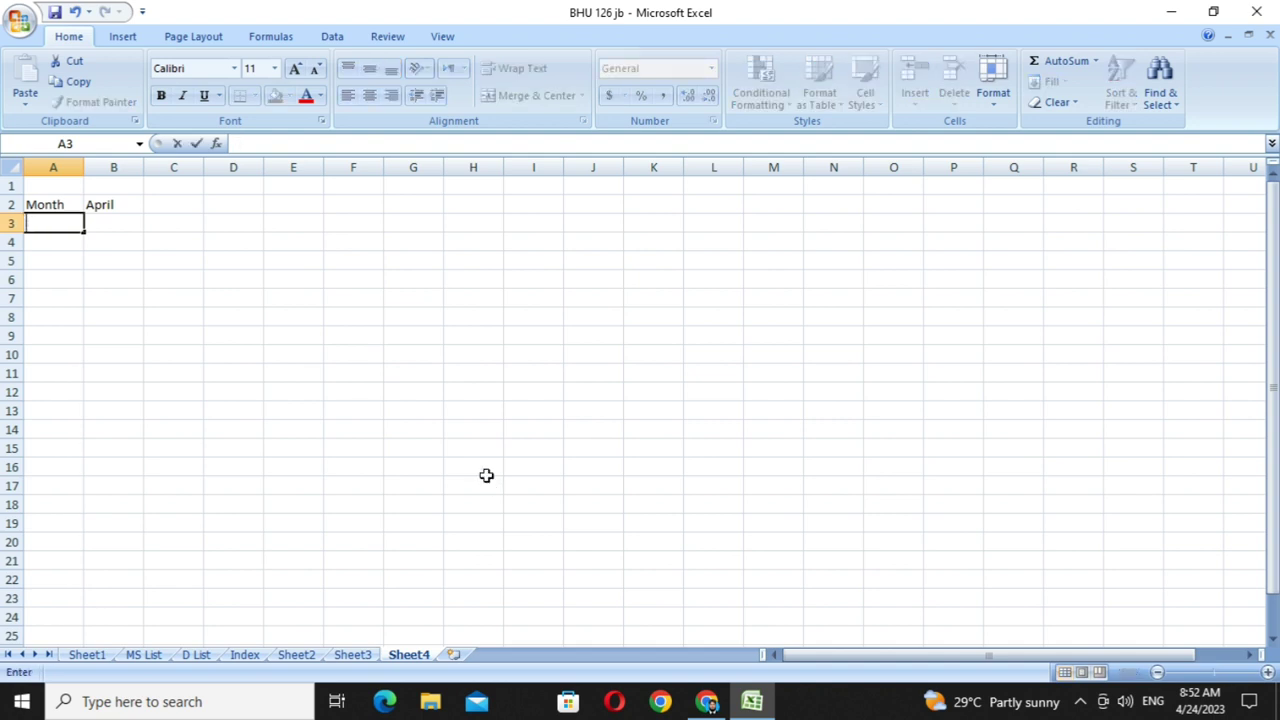
pyautogui.write('ea')
pyautogui.write('r')
pyautogui.press('Tab')
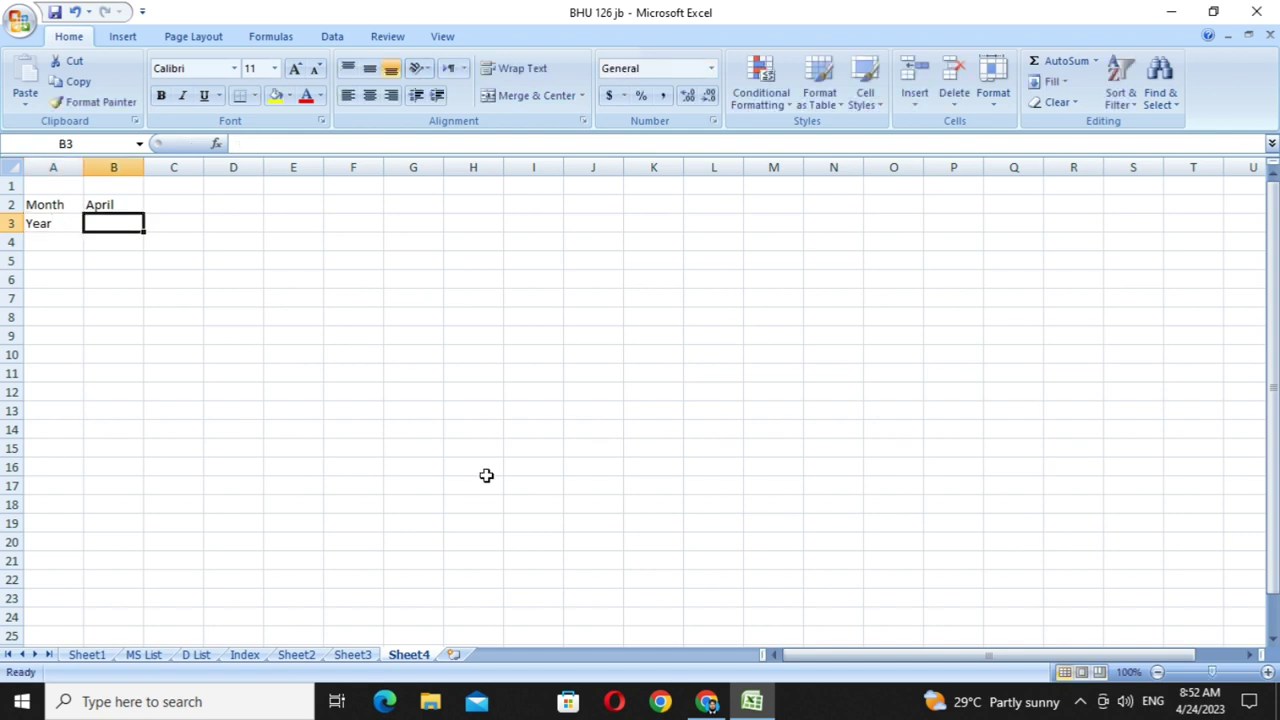
pyautogui.write('2023')
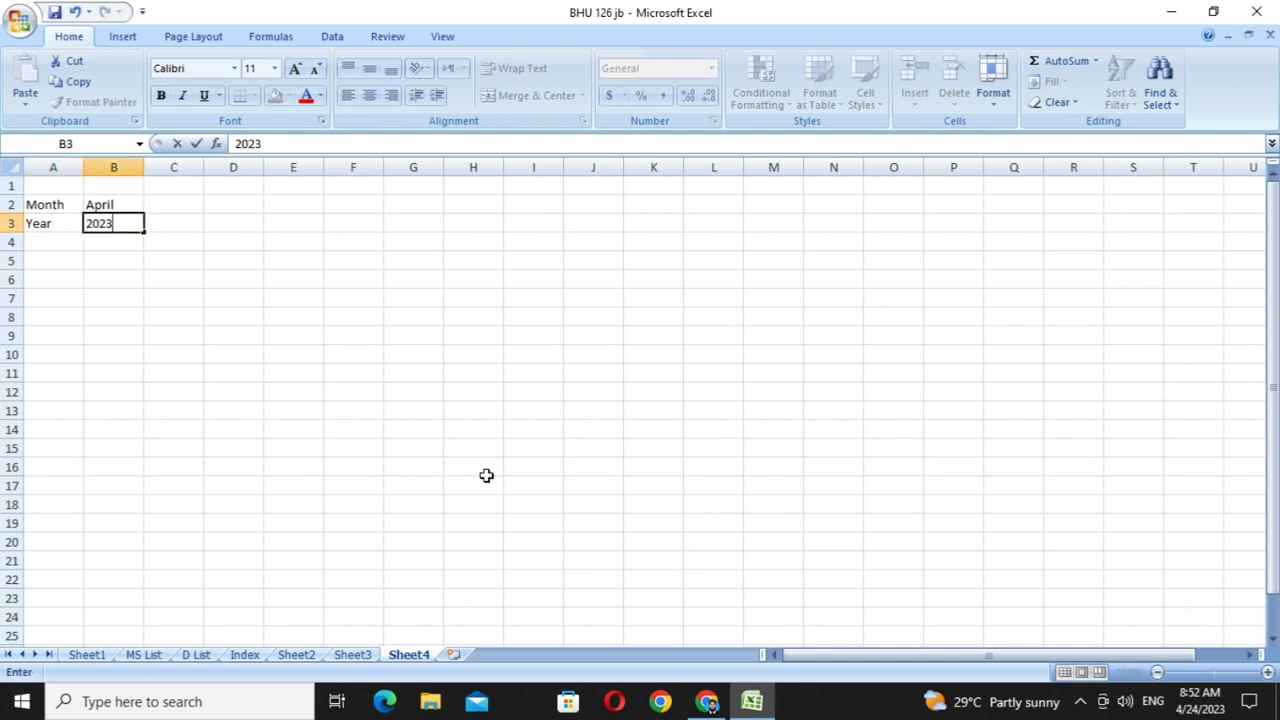
pyautogui.press('Return')
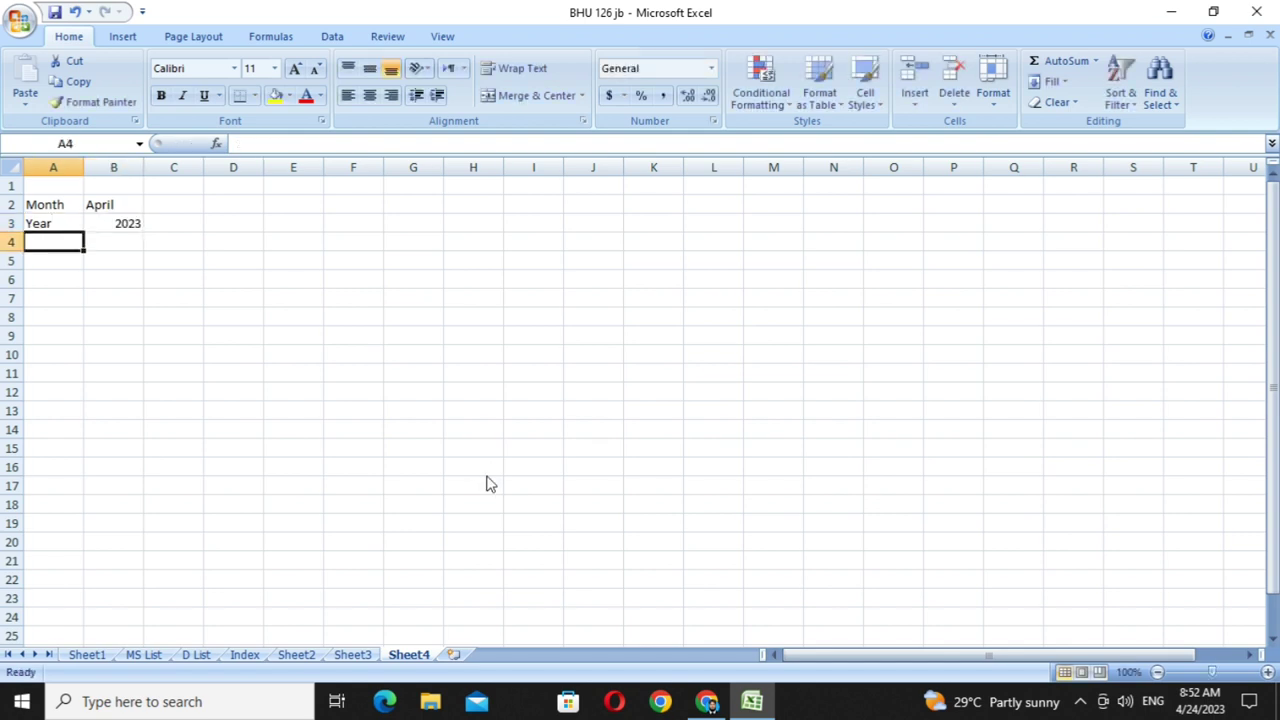
# - Type the headings S/R, ERP, Name and Designation into A5:D5
pyautogui.press('Down')
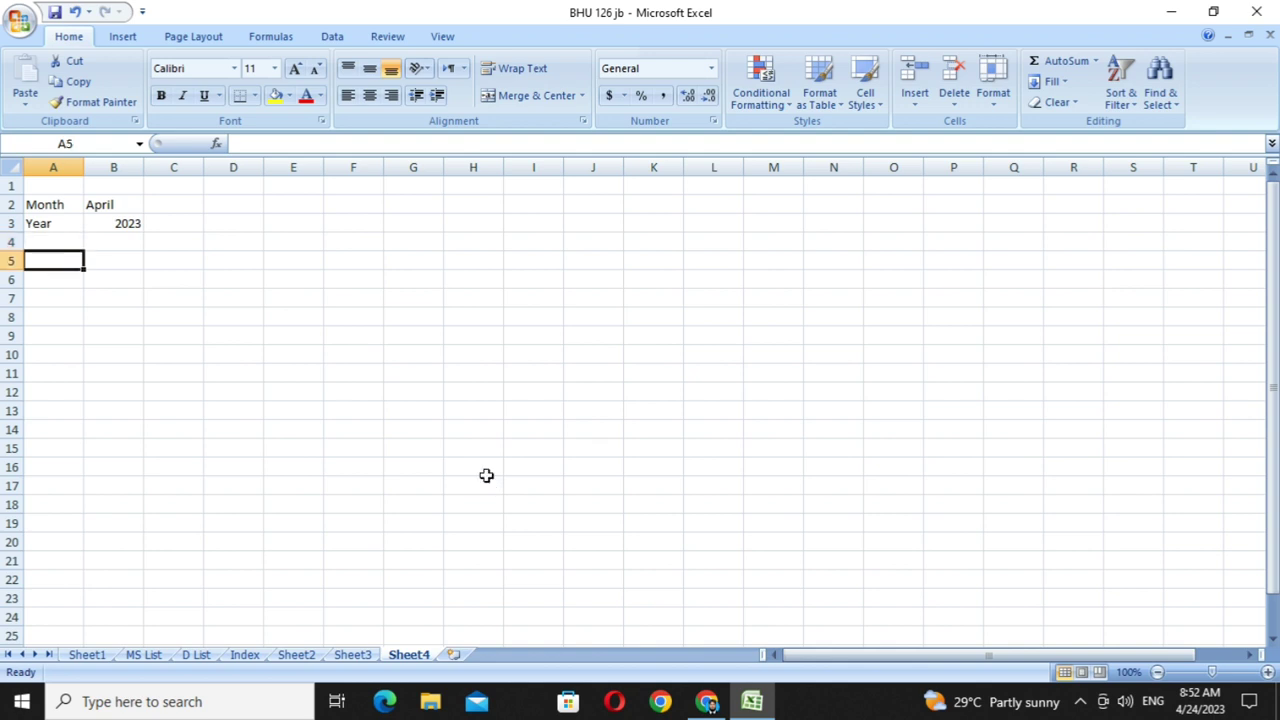
pyautogui.write('S/')
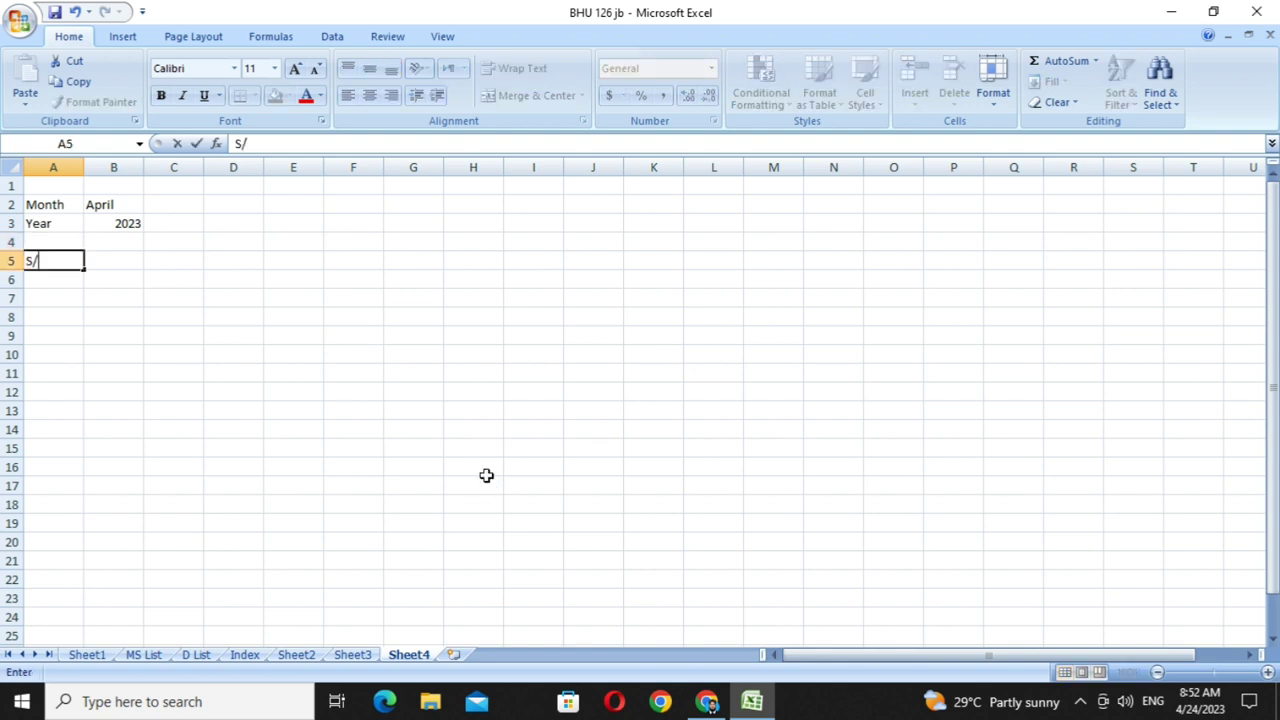
pyautogui.write('R')
pyautogui.press('Tab')
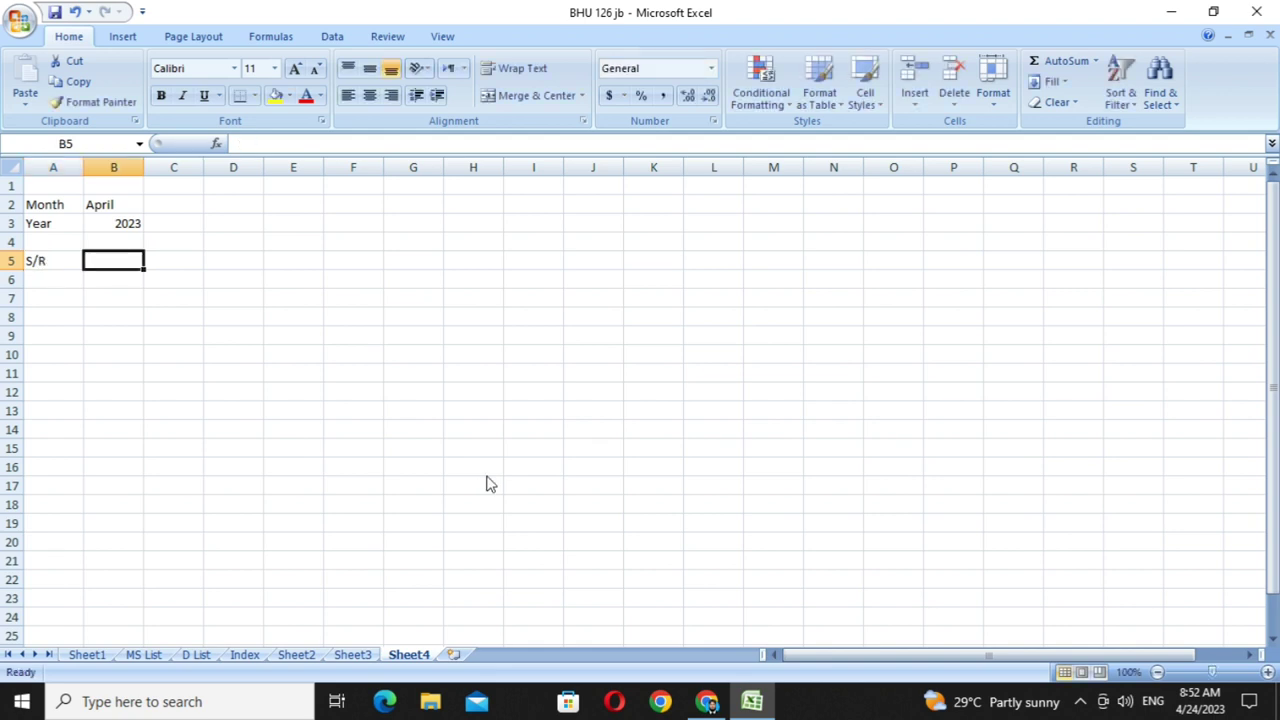
pyautogui.write('ERP')
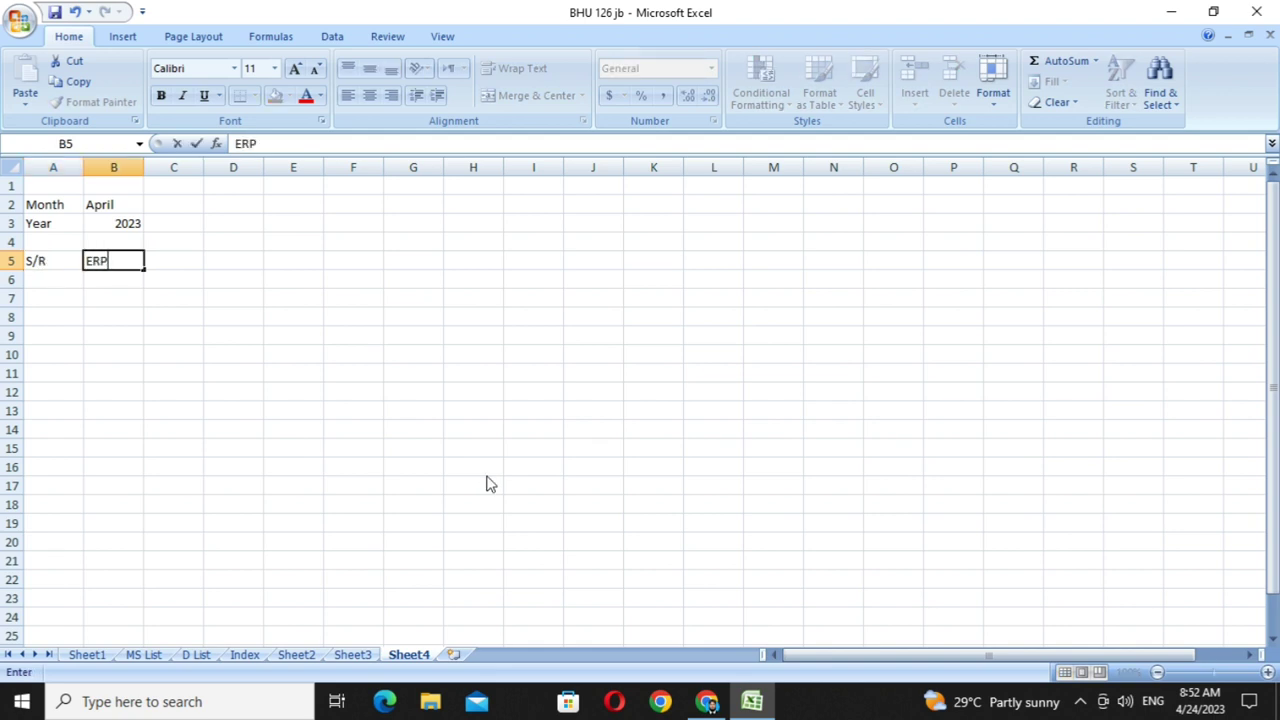
pyautogui.press('Tab')
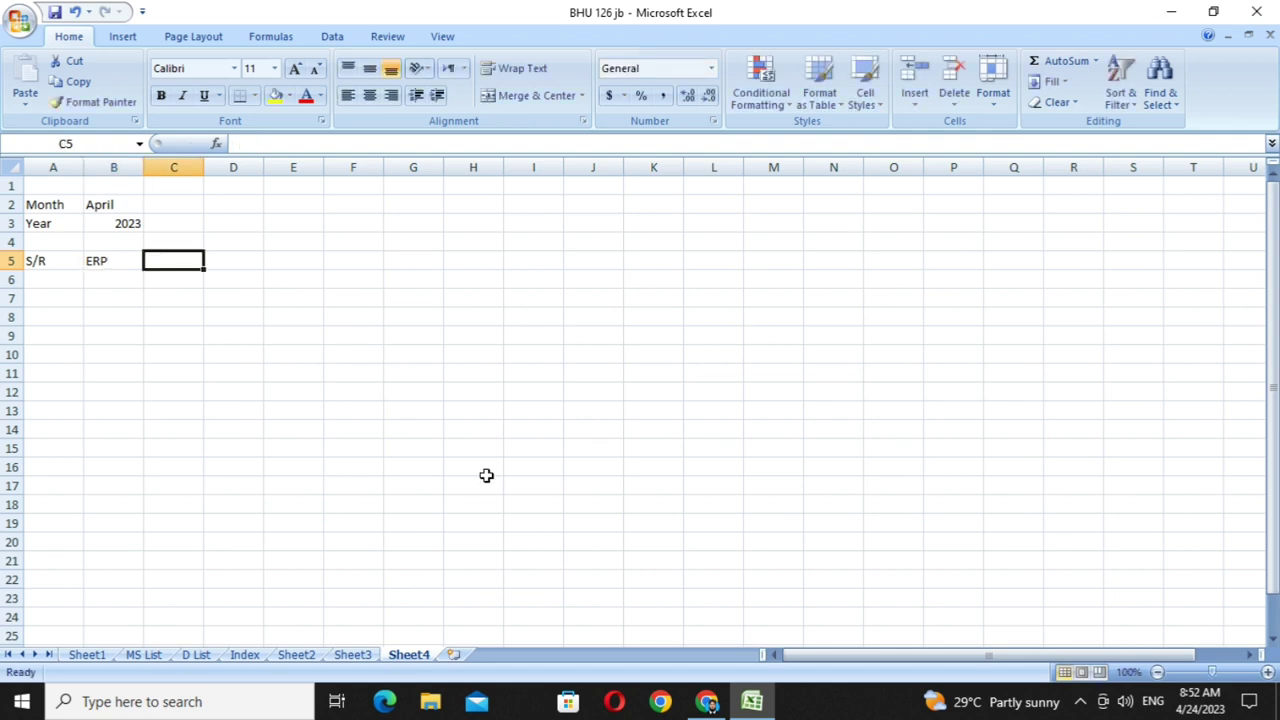
pyautogui.write('Nam')
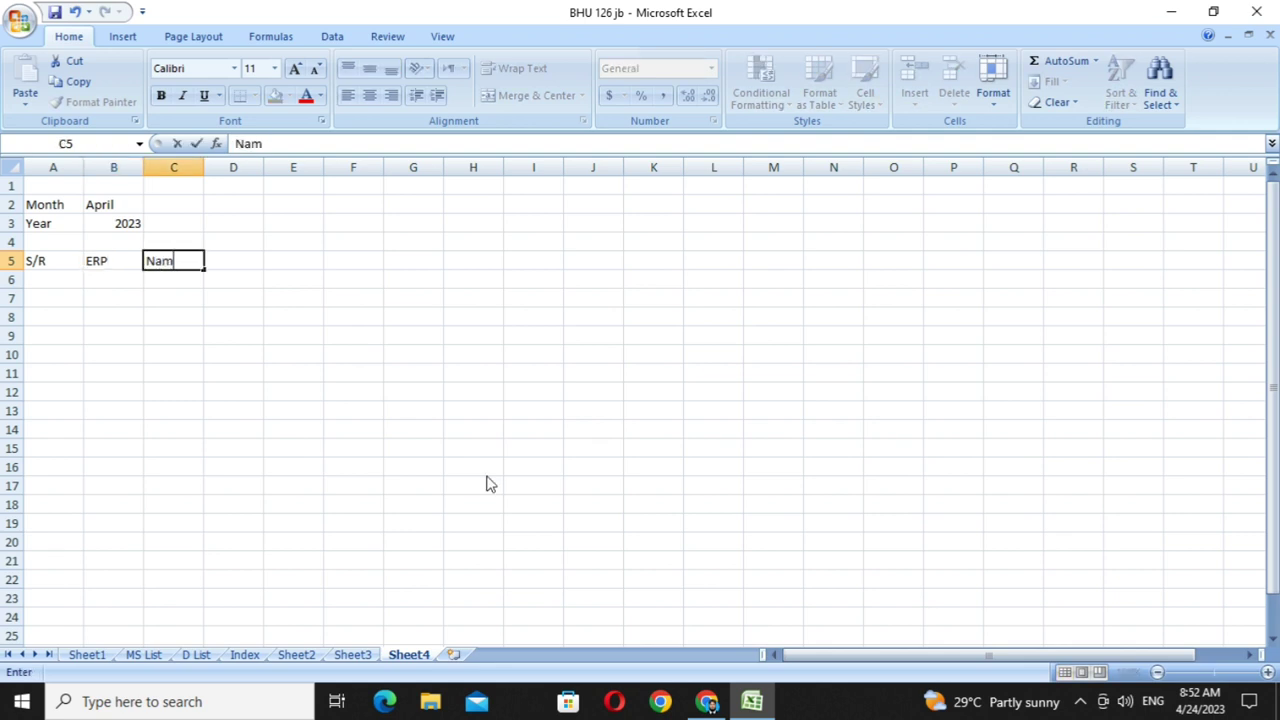
pyautogui.write('e')
pyautogui.press('Tab')
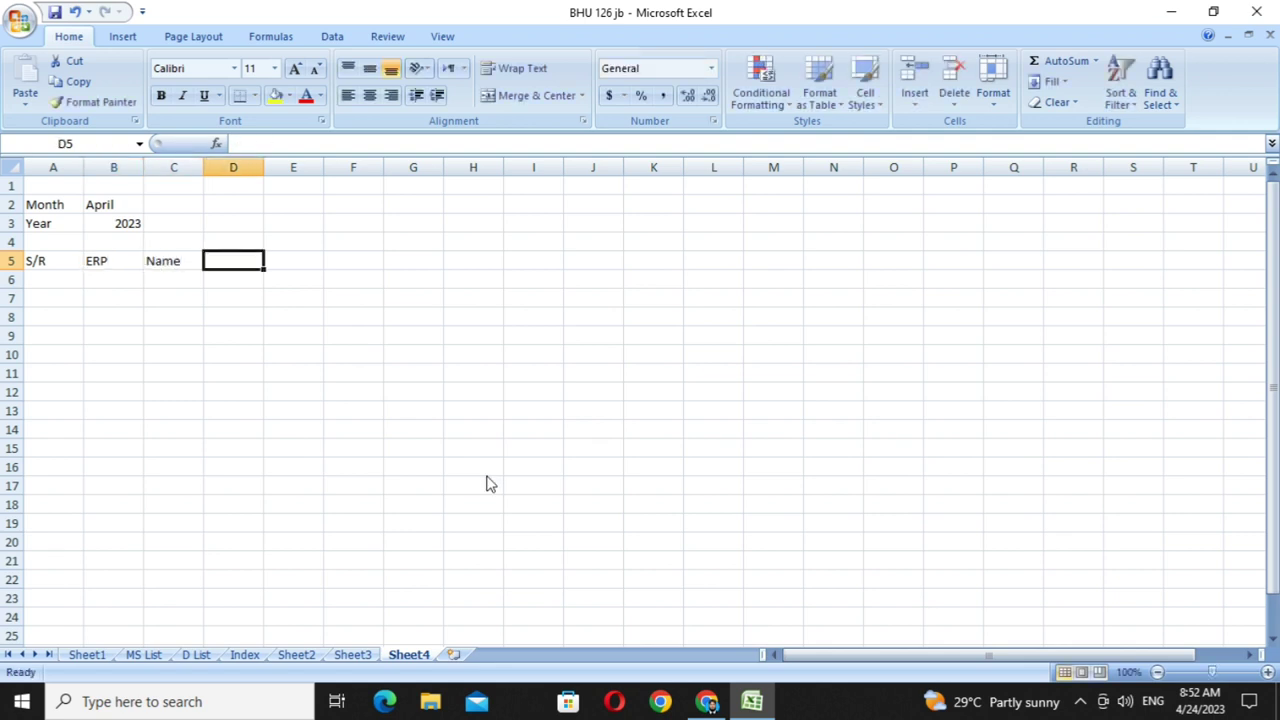
pyautogui.write('Desi')
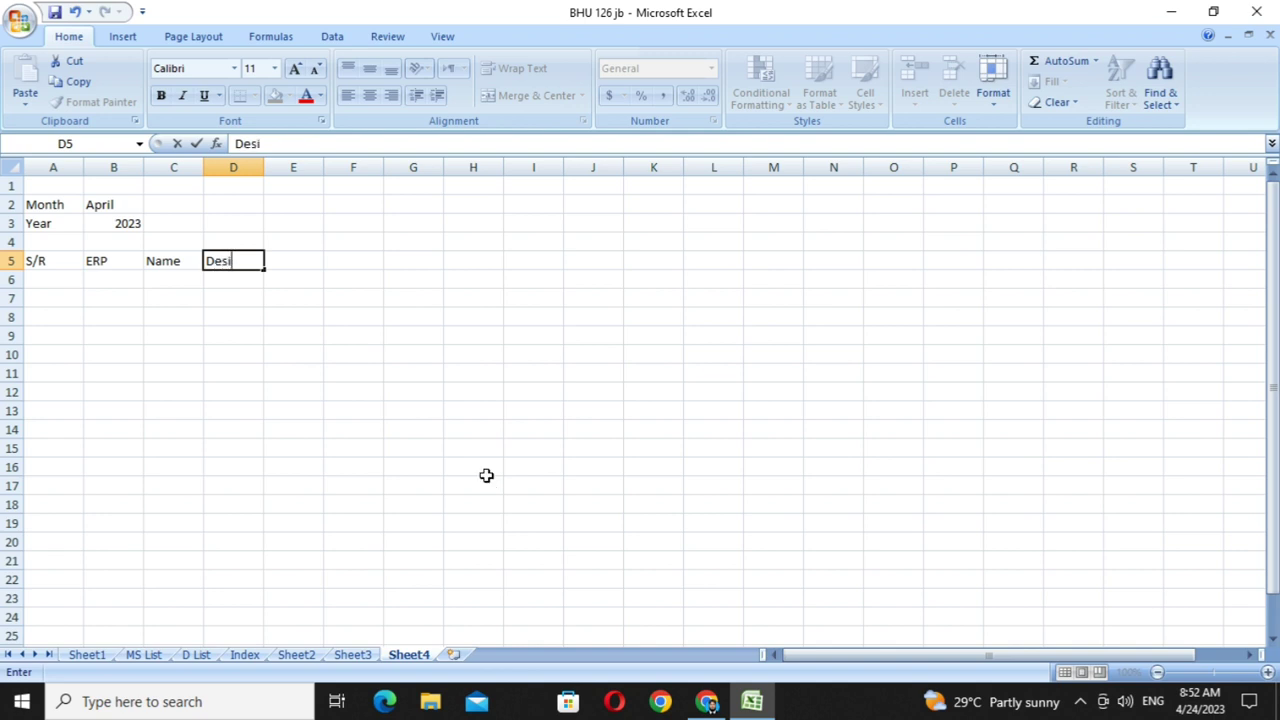
pyautogui.write('gnation')
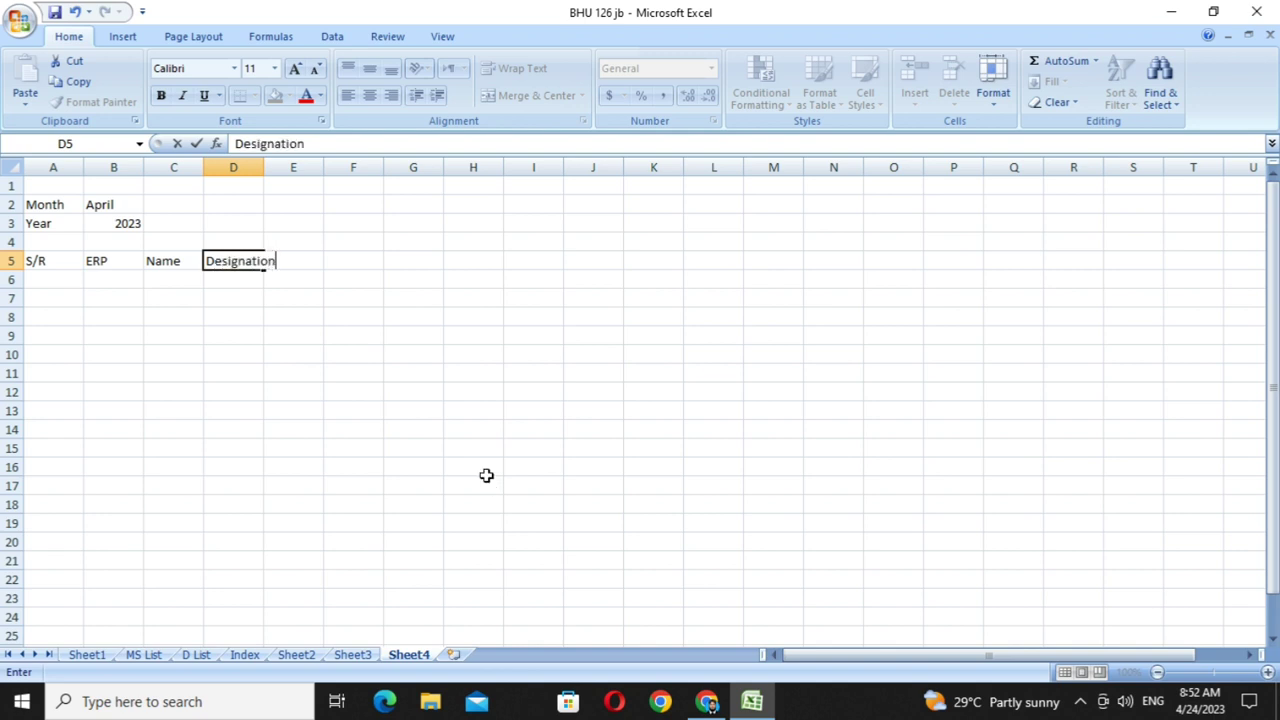
pyautogui.press('Tab')
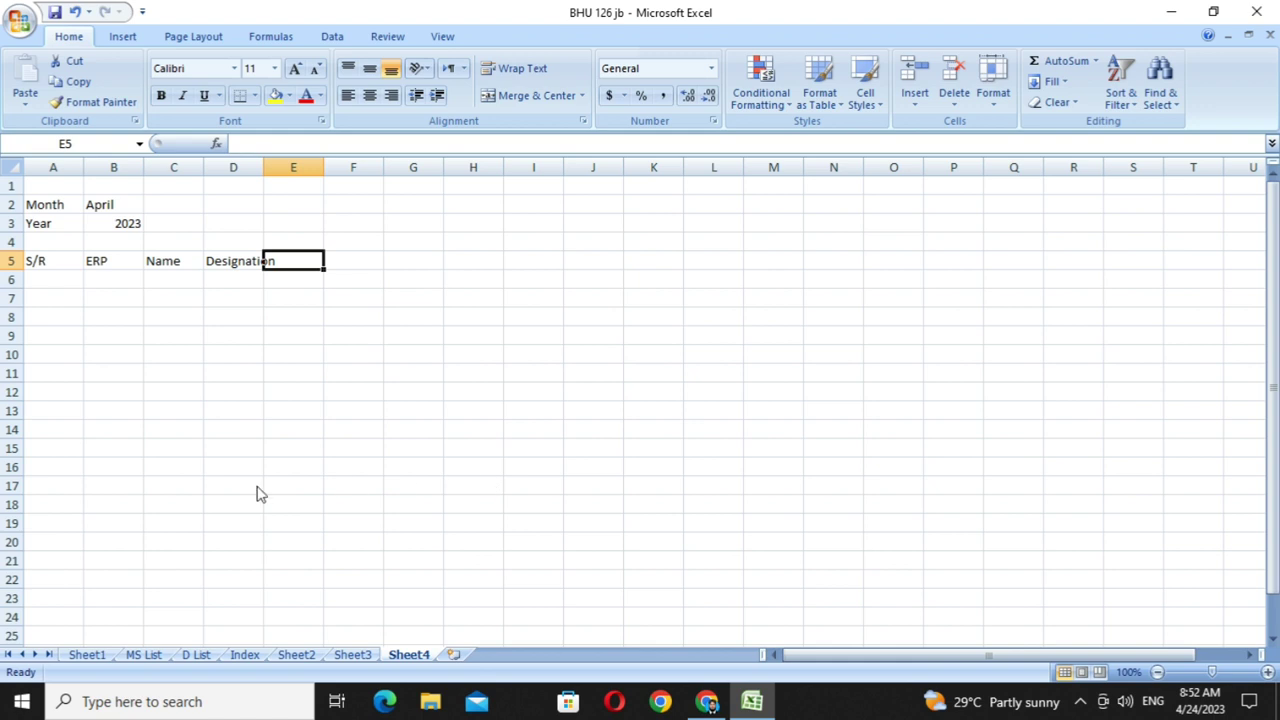
pyautogui.click(66, 282)
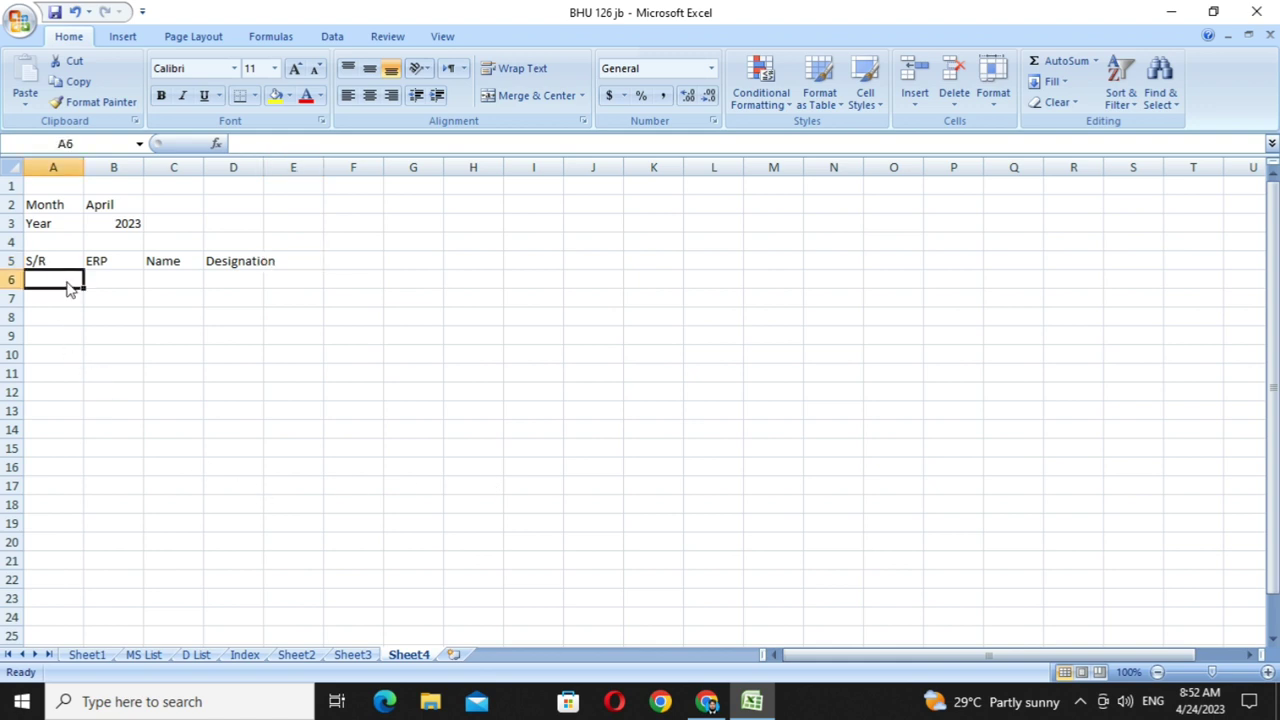
# - Number the serial column 1, 2, 3 in A6:A8
pyautogui.write('1')
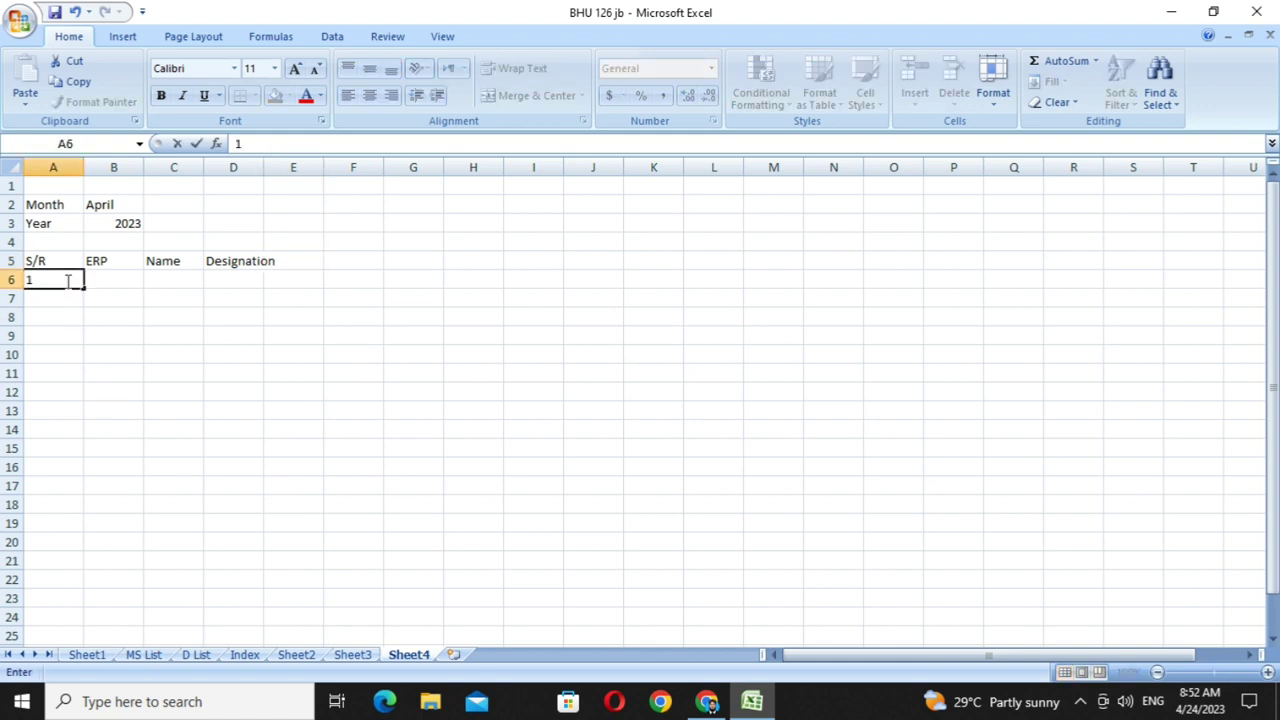
pyautogui.press('Return')
pyautogui.write('2')
pyautogui.press('Return')
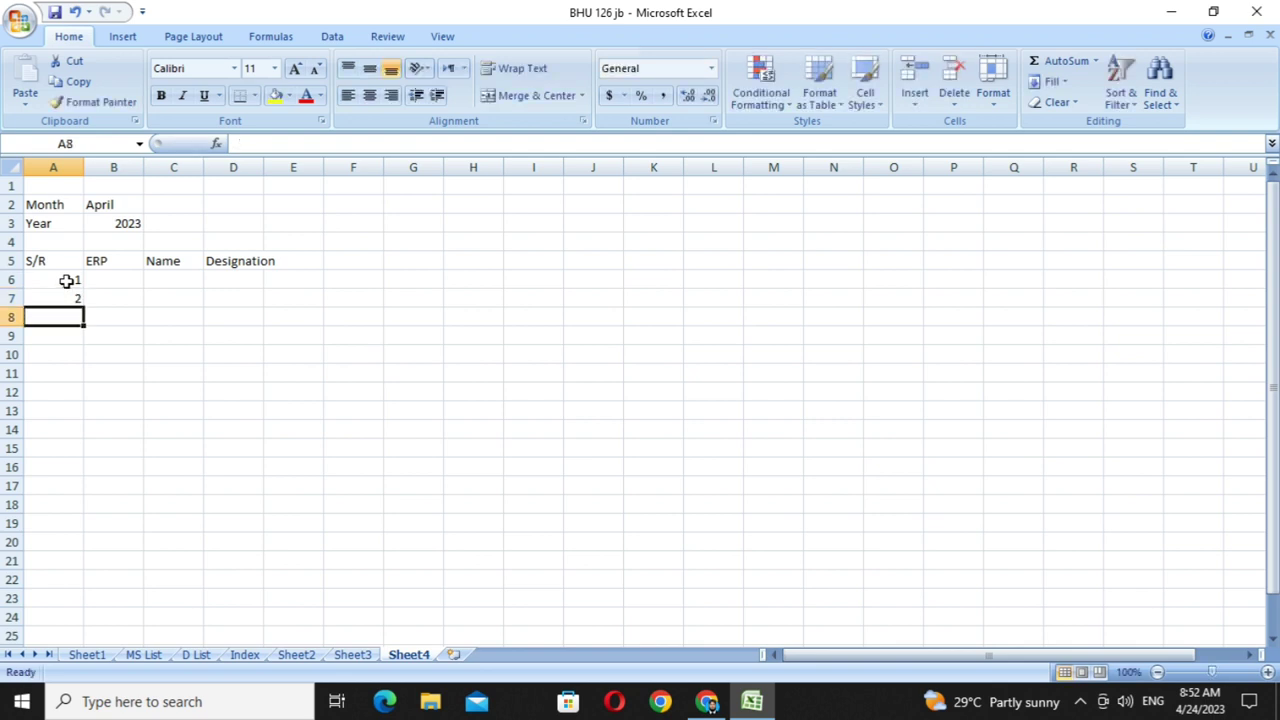
pyautogui.write('3')
pyautogui.press('Return')
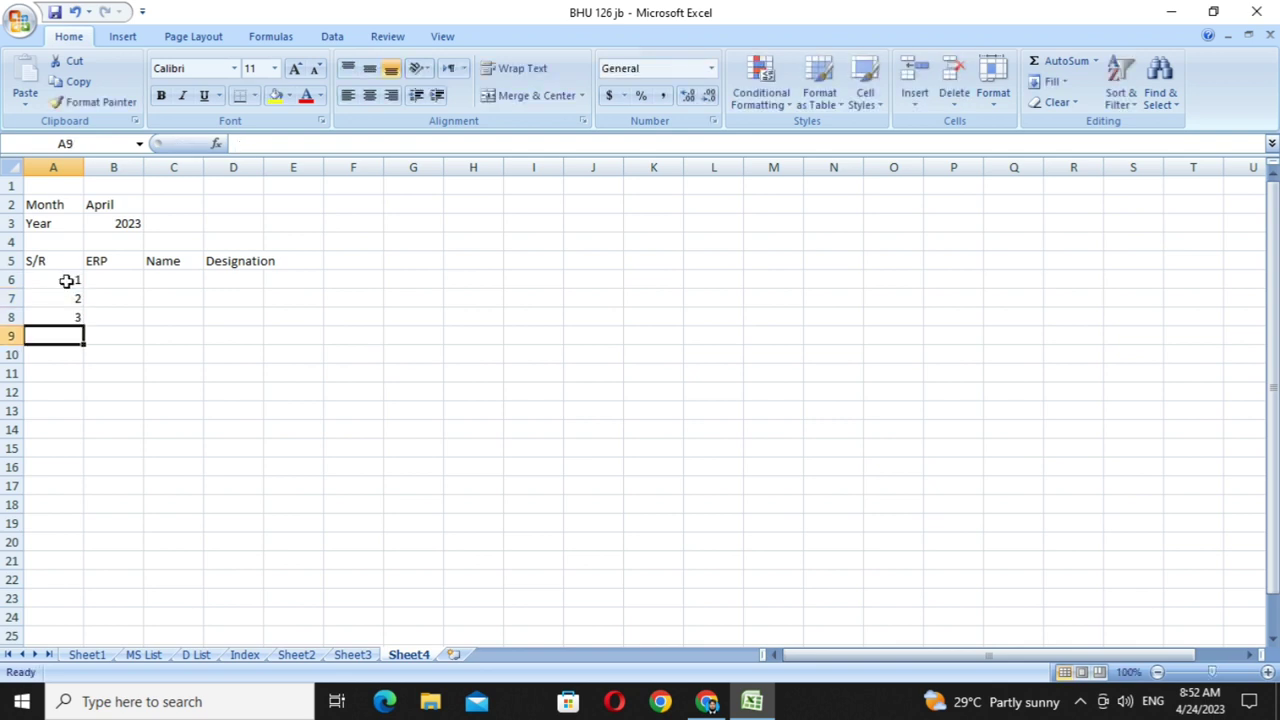
# - Fill in the ERP numbers and names for the first two employees in B6:C7
pyautogui.click(97, 283)
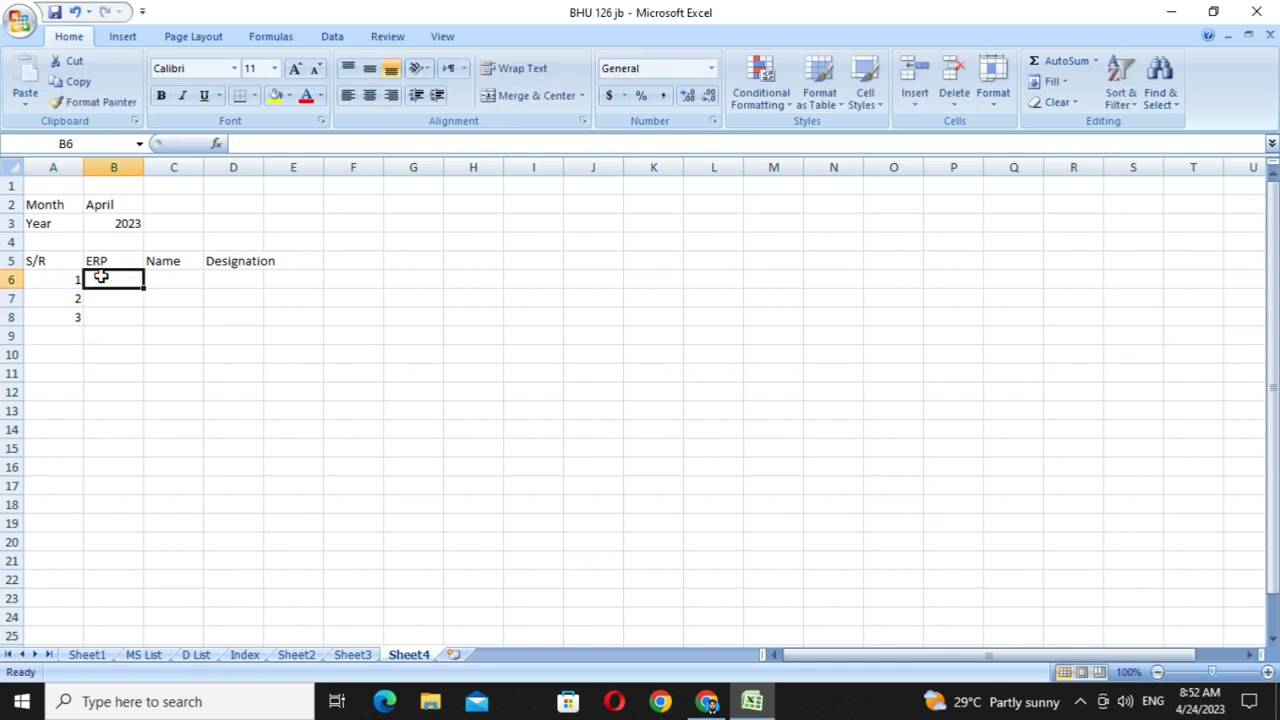
pyautogui.write('3782')
pyautogui.press('Tab')
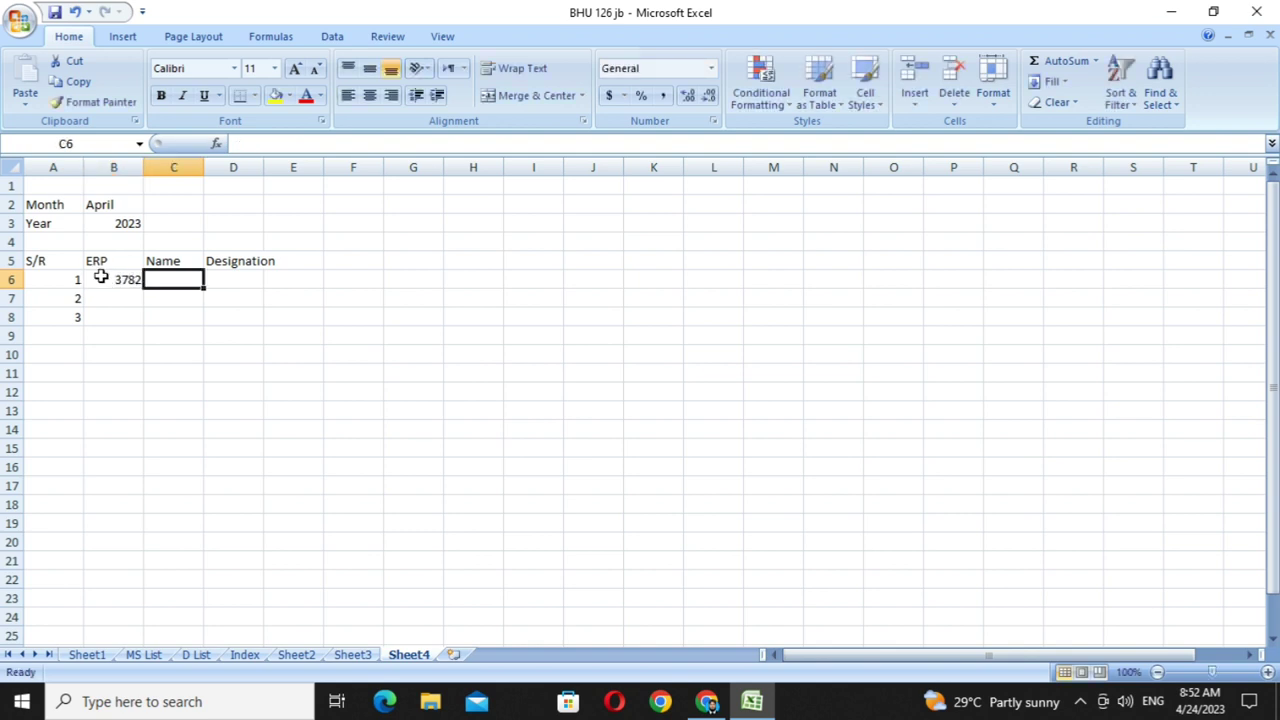
pyautogui.write('Na')
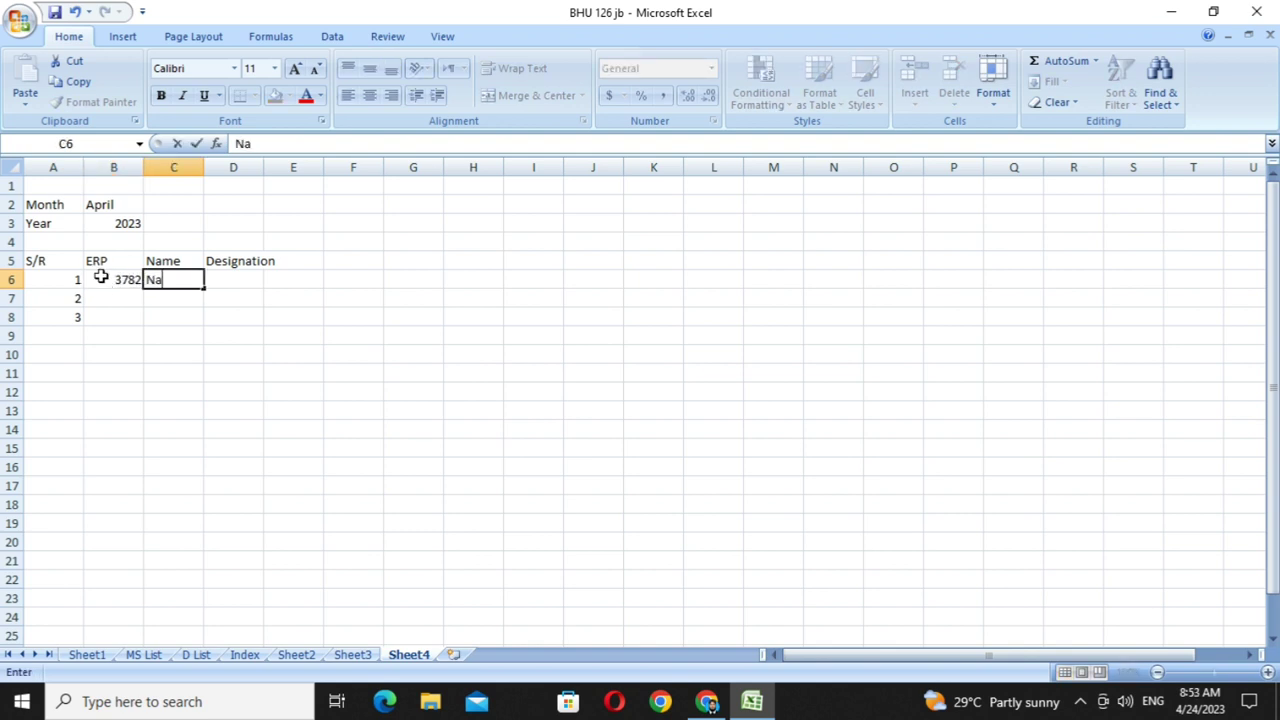
pyautogui.write('sr')
pyautogui.write('r')
pyautogui.press('Return')
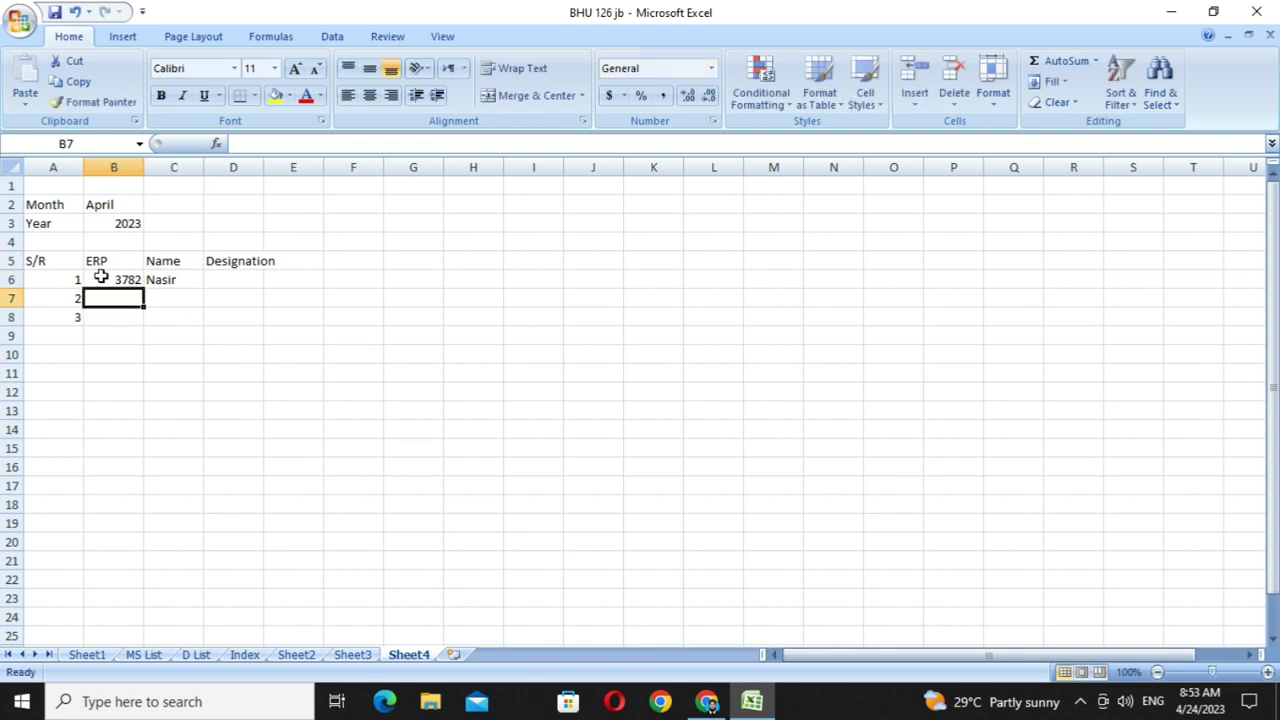
pyautogui.write('72')
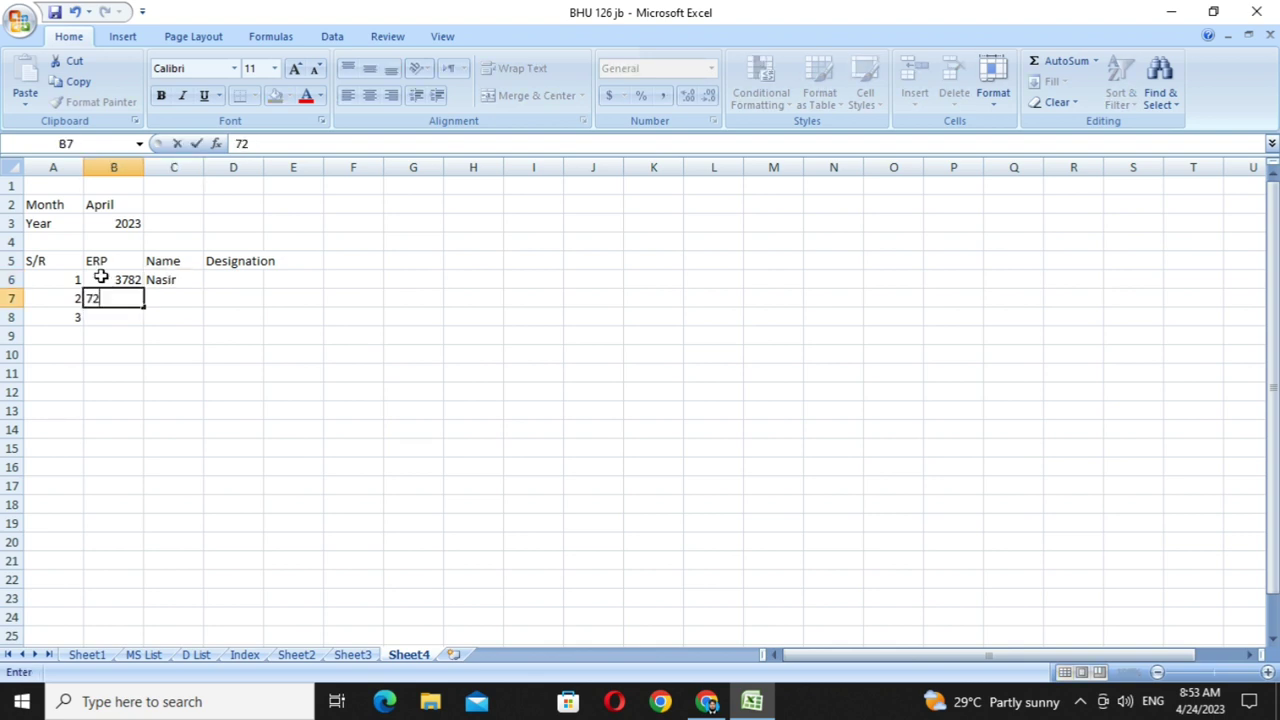
pyautogui.write('993')
pyautogui.press('Tab')
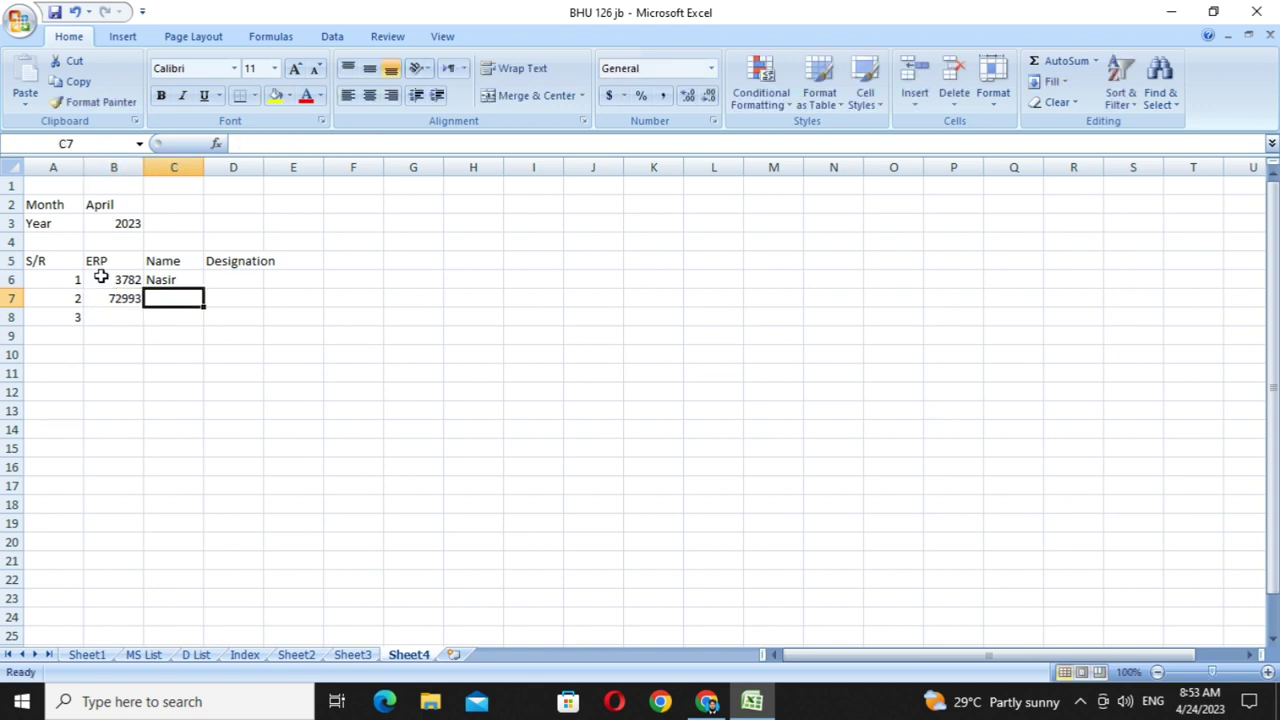
pyautogui.write('U')
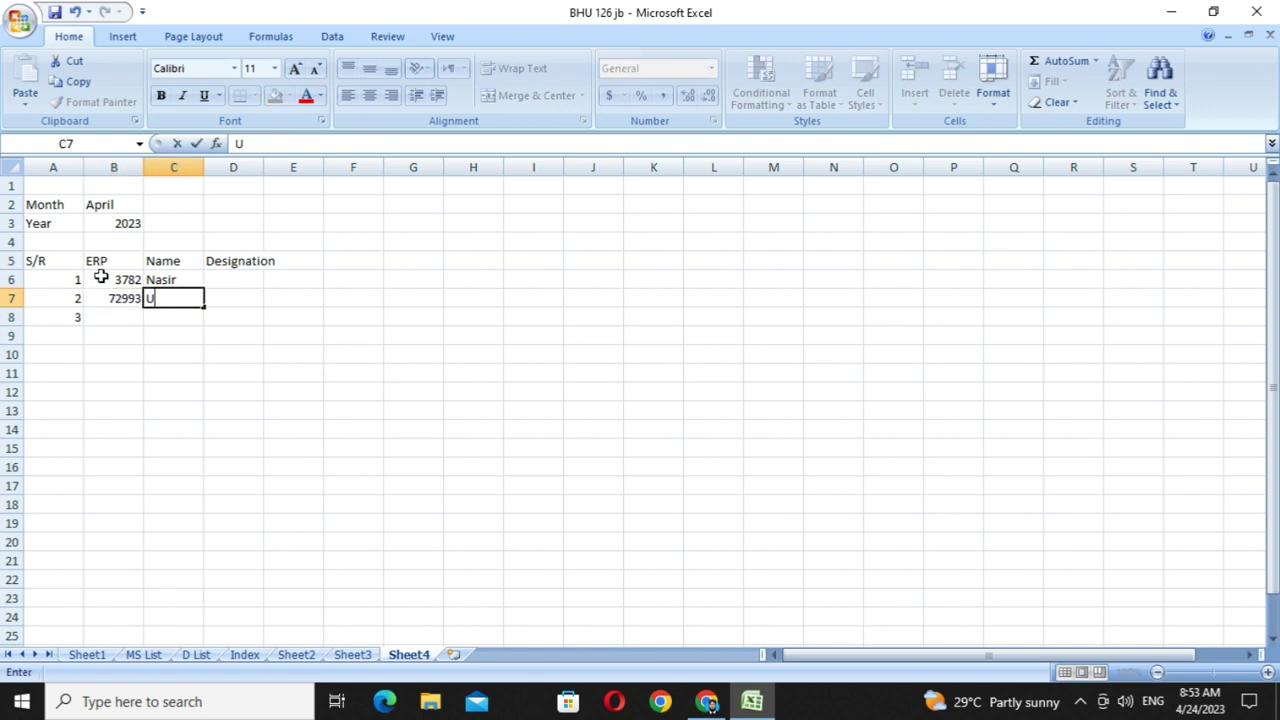
pyautogui.write('sman')
pyautogui.press('Return')
# - Enter designations Manager in D6 and Exext in D7
pyautogui.click(228, 286)
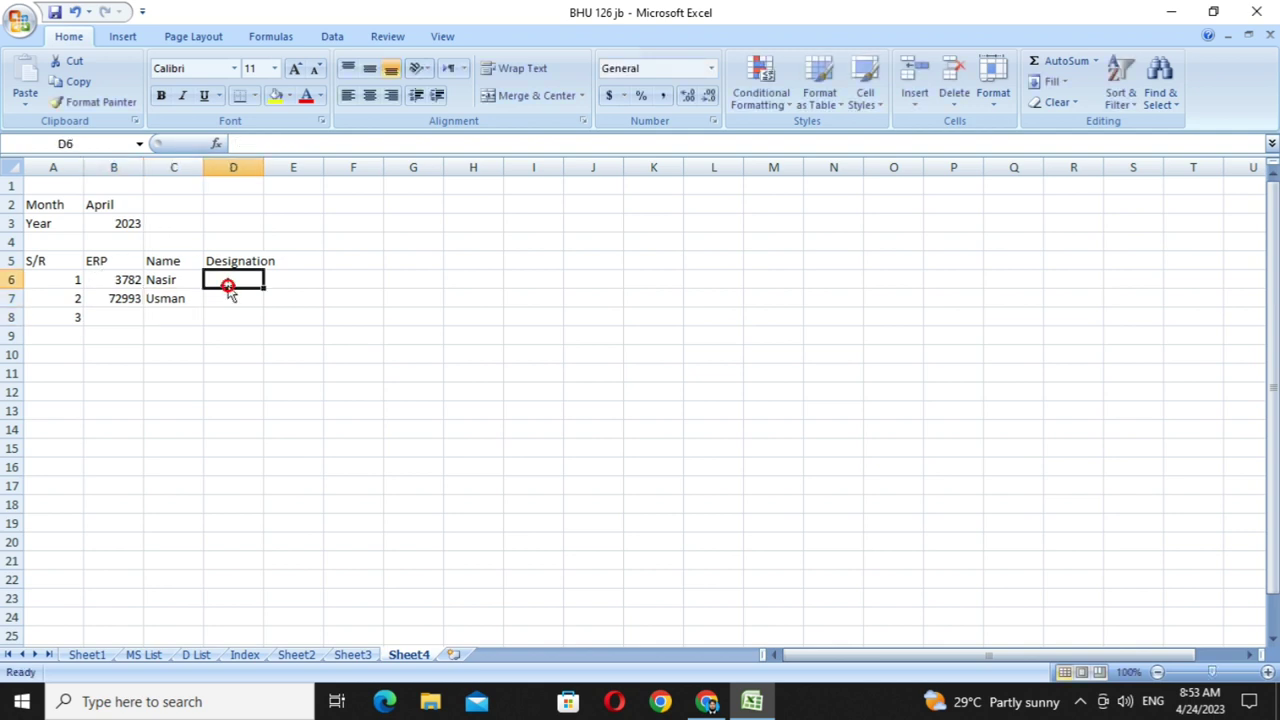
pyautogui.write('Ma')
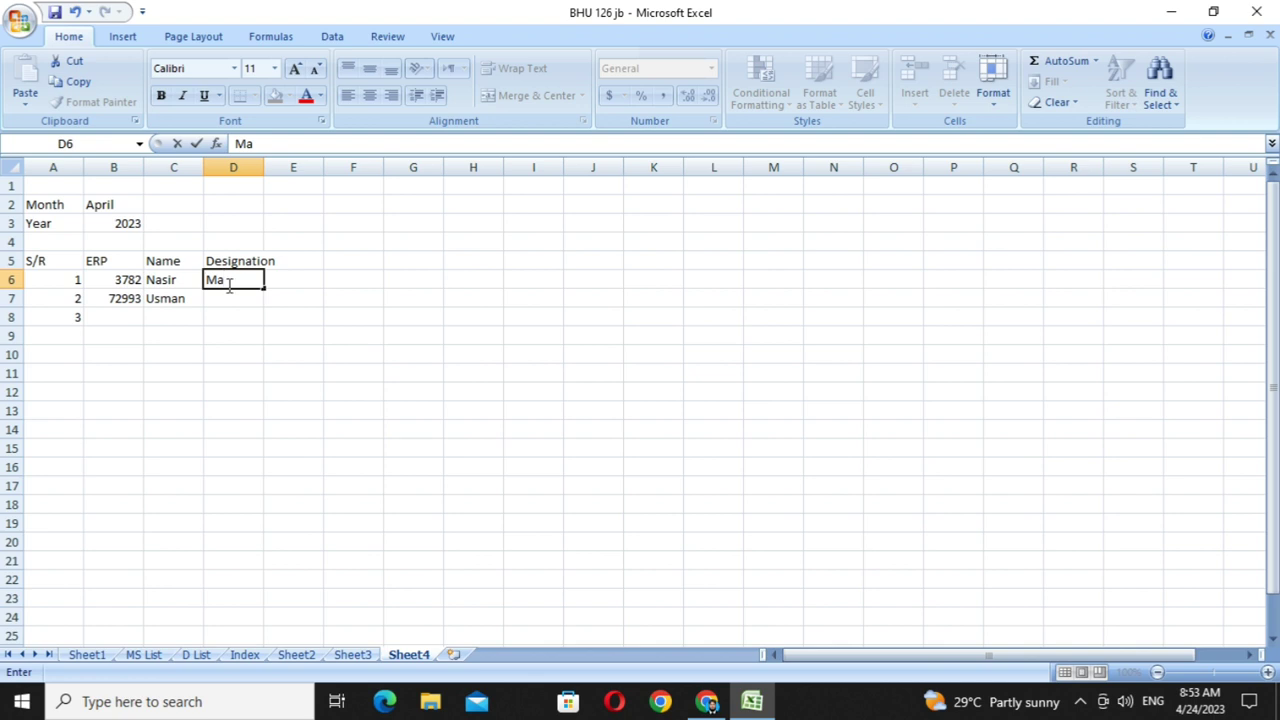
pyautogui.write('nager')
pyautogui.press('Return')
pyautogui.write('E')
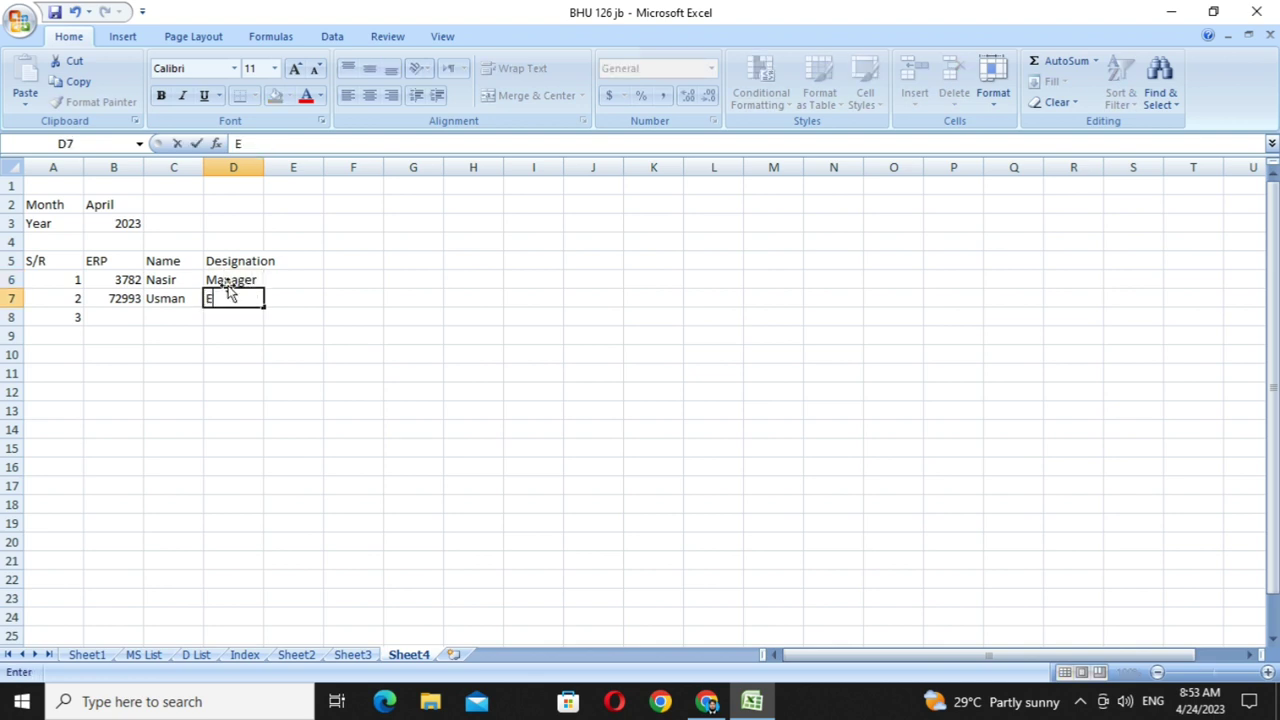
pyautogui.write('xex')
pyautogui.write('t')
pyautogui.click(283, 317)
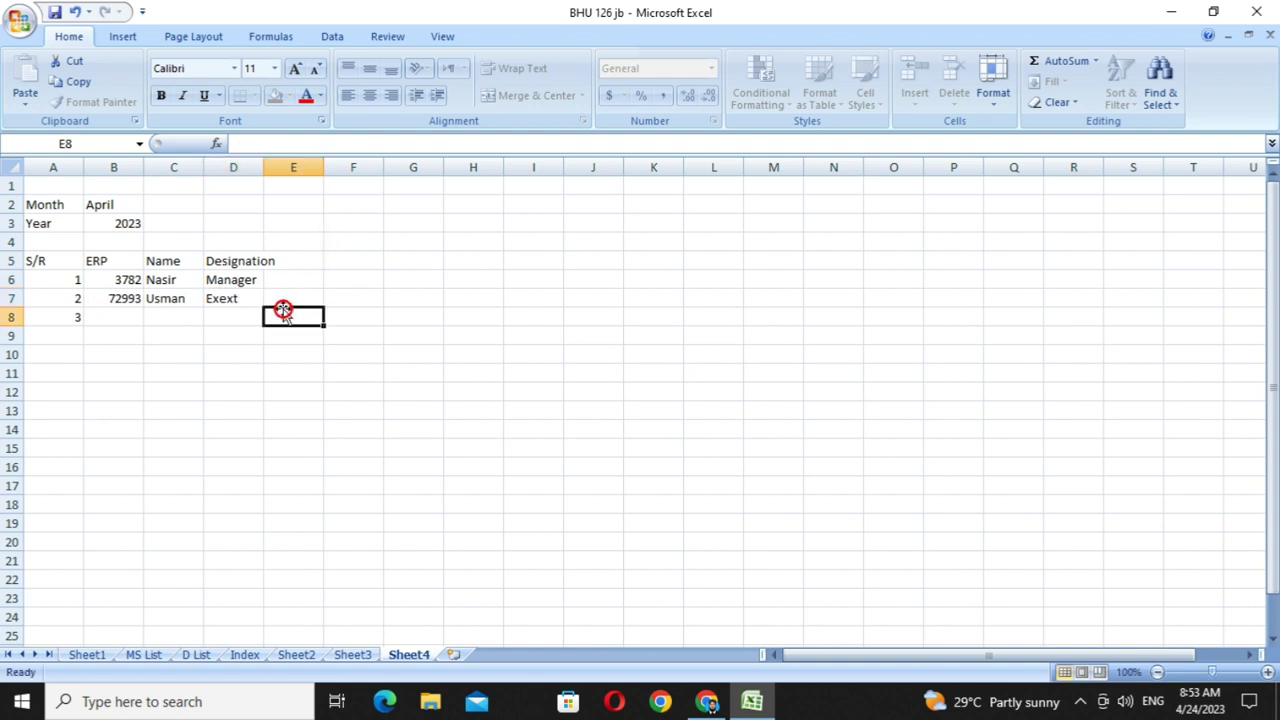
# - Widen column D and merge the S/R header across A4:A5, centred both ways
pyautogui.moveTo(264, 160); pyautogui.dragTo(284, 160)
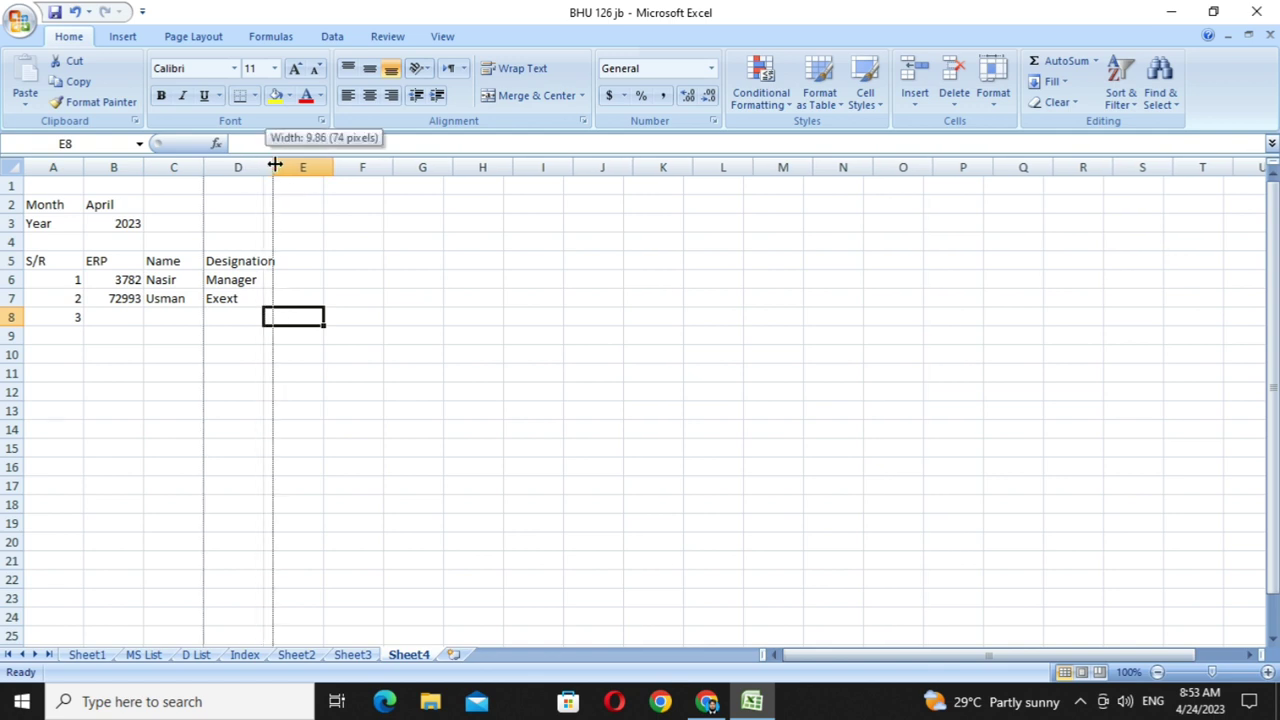
pyautogui.click(47, 260)
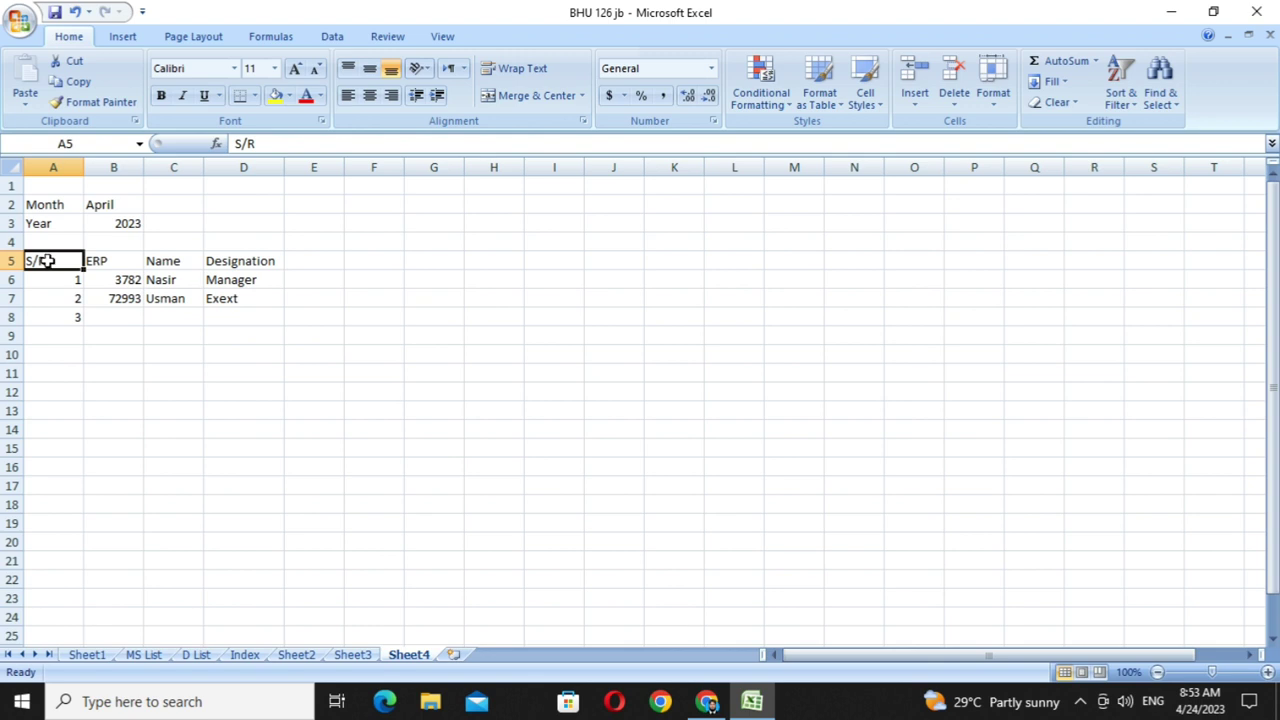
pyautogui.moveTo(47, 260); pyautogui.dragTo(112, 258)
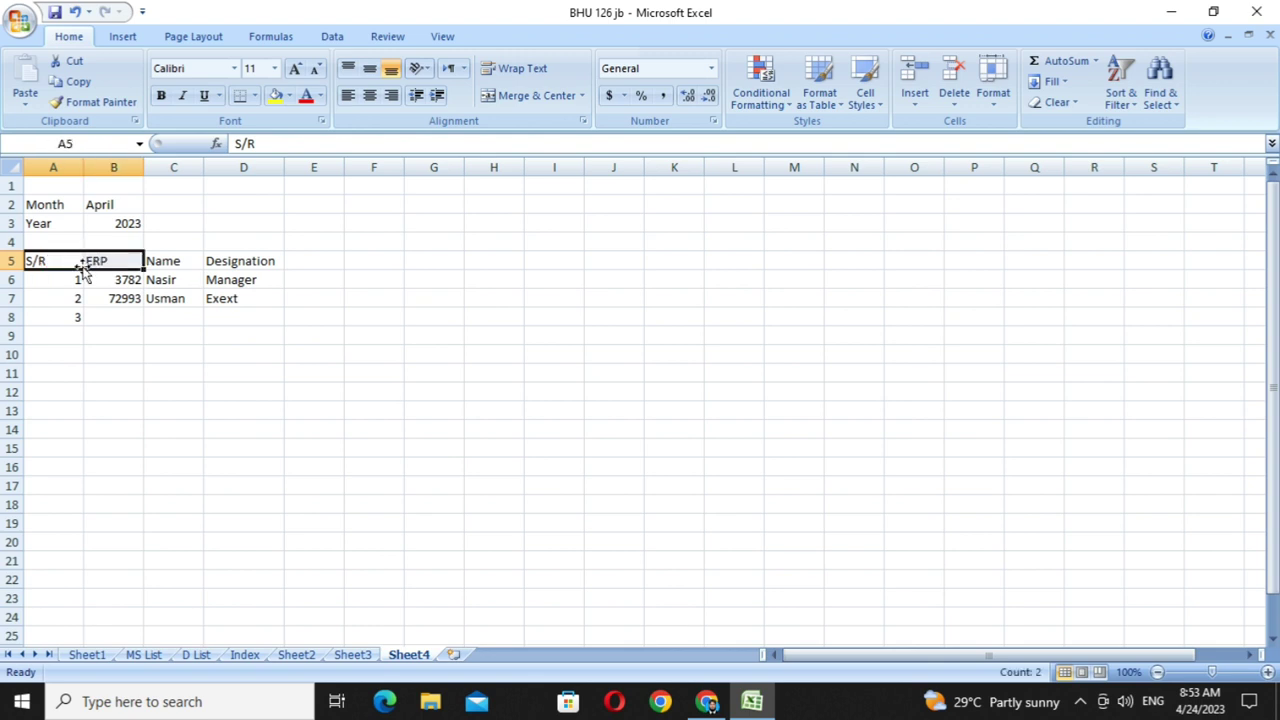
pyautogui.moveTo(52, 243); pyautogui.dragTo(62, 252)
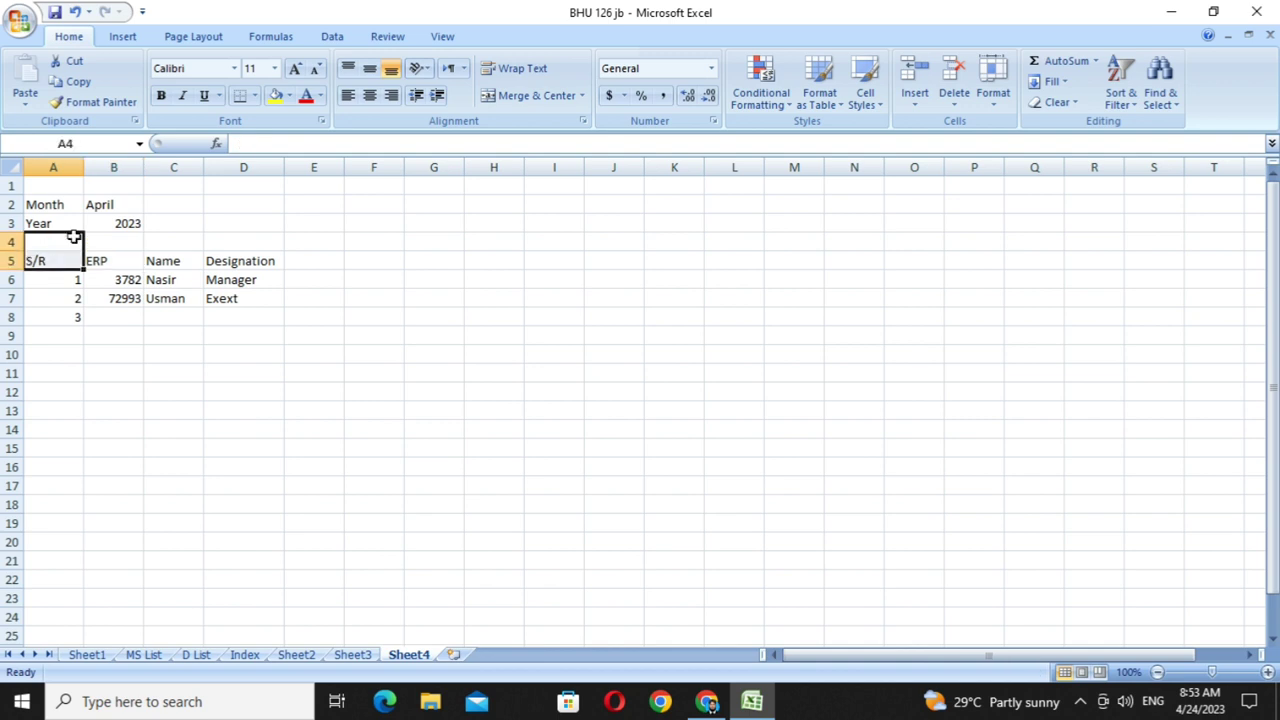
pyautogui.click(518, 97)
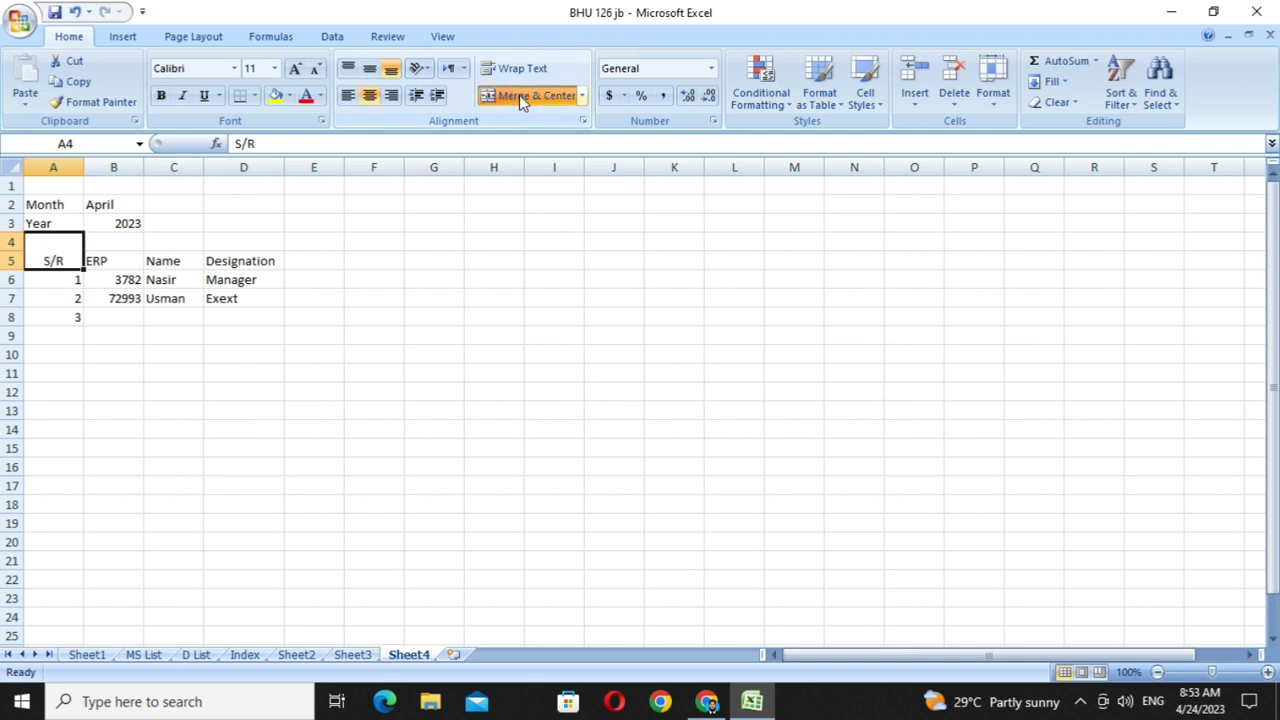
pyautogui.click(369, 72)
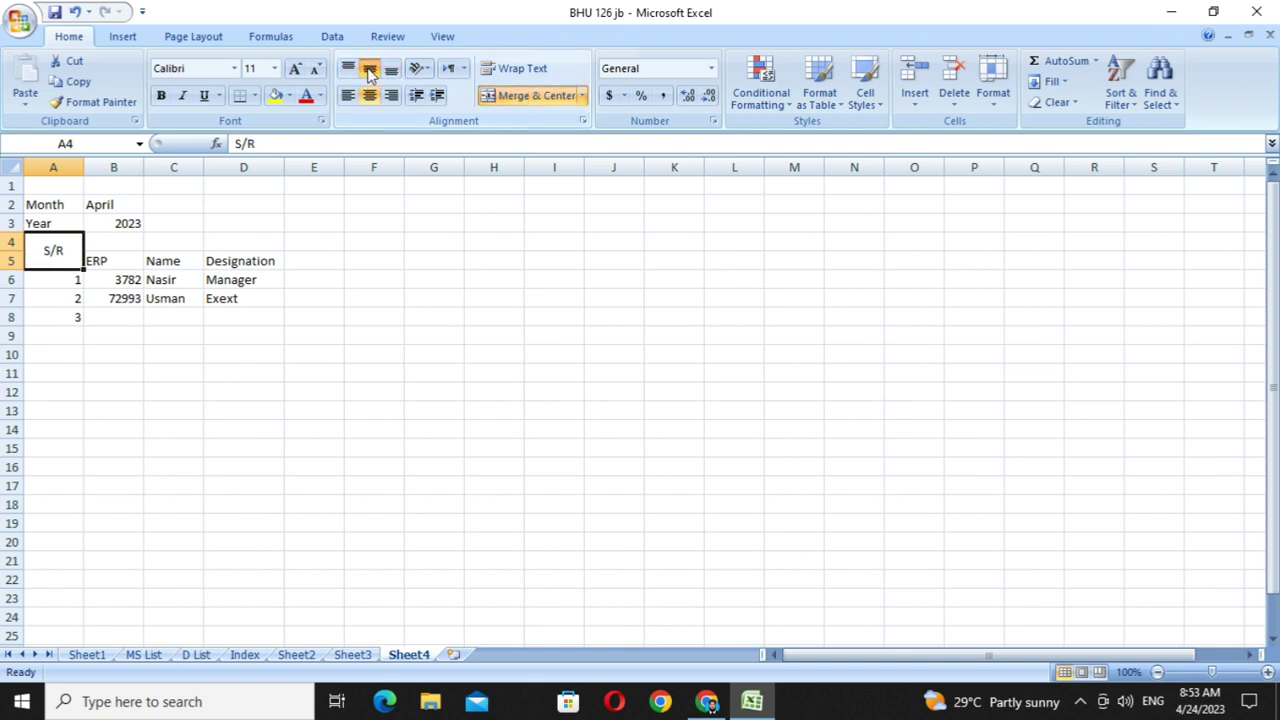
# - Merge the ERP, Name and Designation headers across rows 4–5, centred both ways
pyautogui.moveTo(120, 245); pyautogui.dragTo(123, 253)
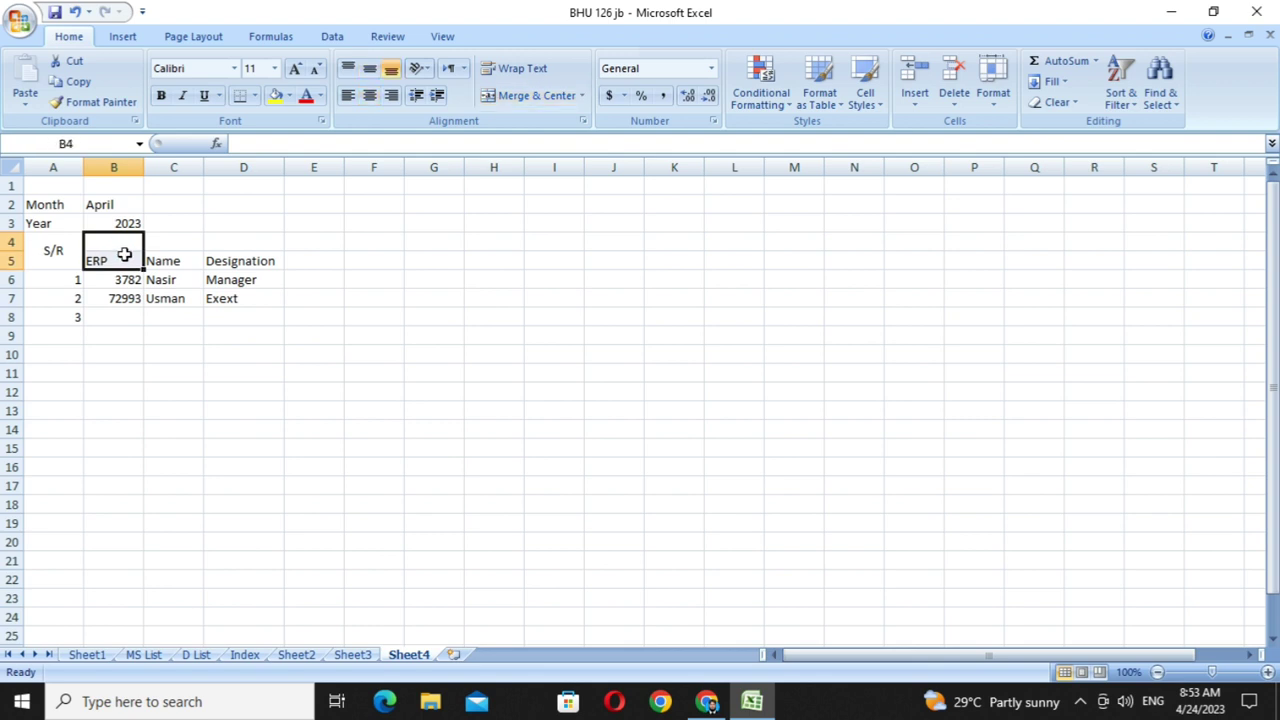
pyautogui.click(520, 94)
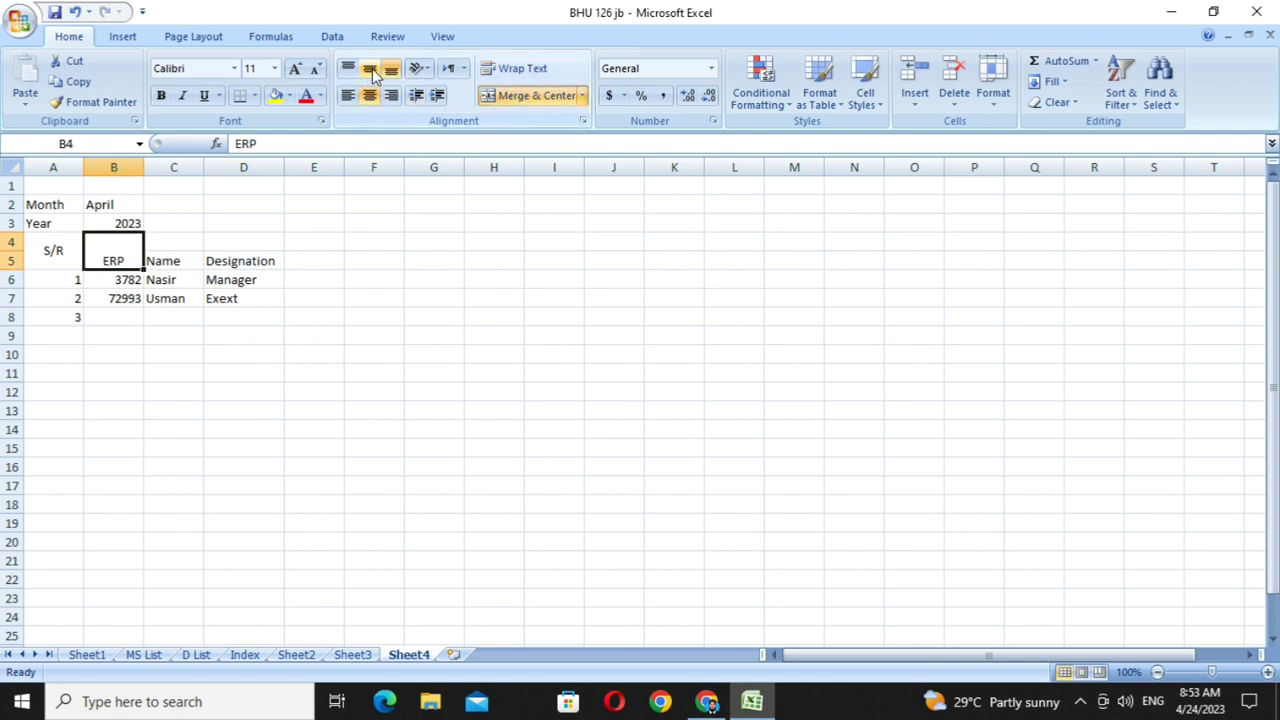
pyautogui.click(371, 70)
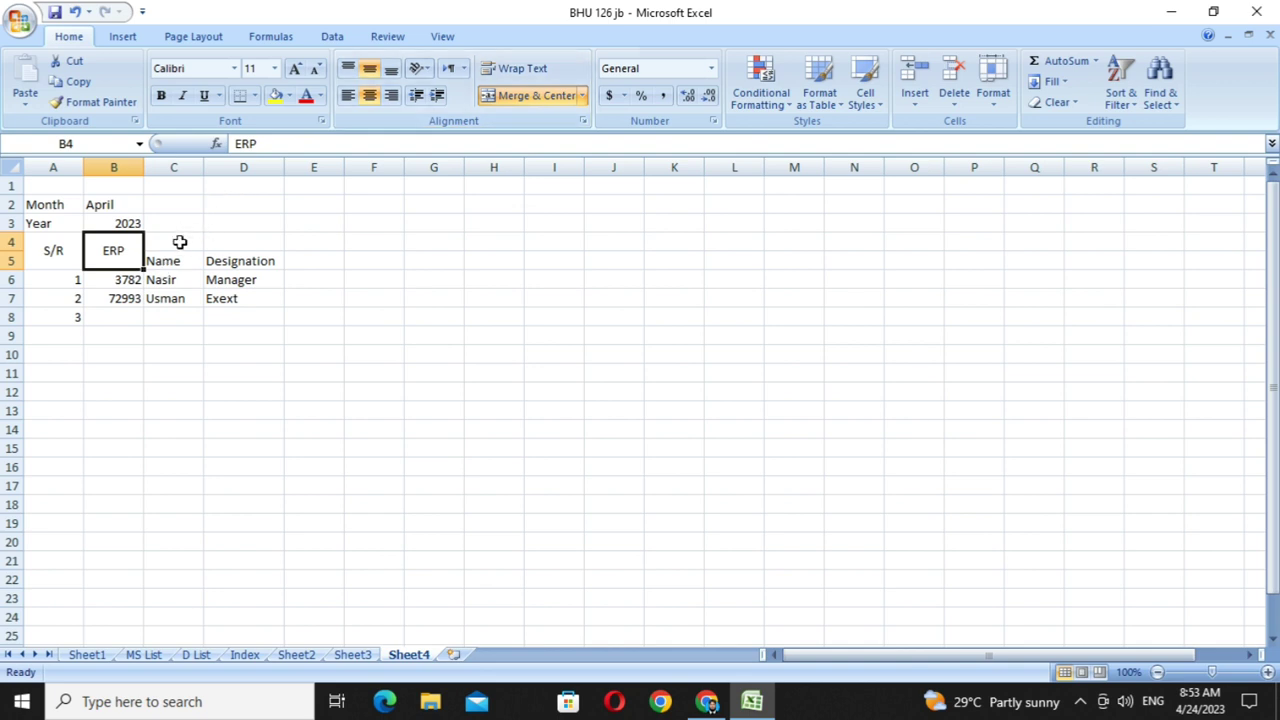
pyautogui.moveTo(179, 242); pyautogui.dragTo(181, 256)
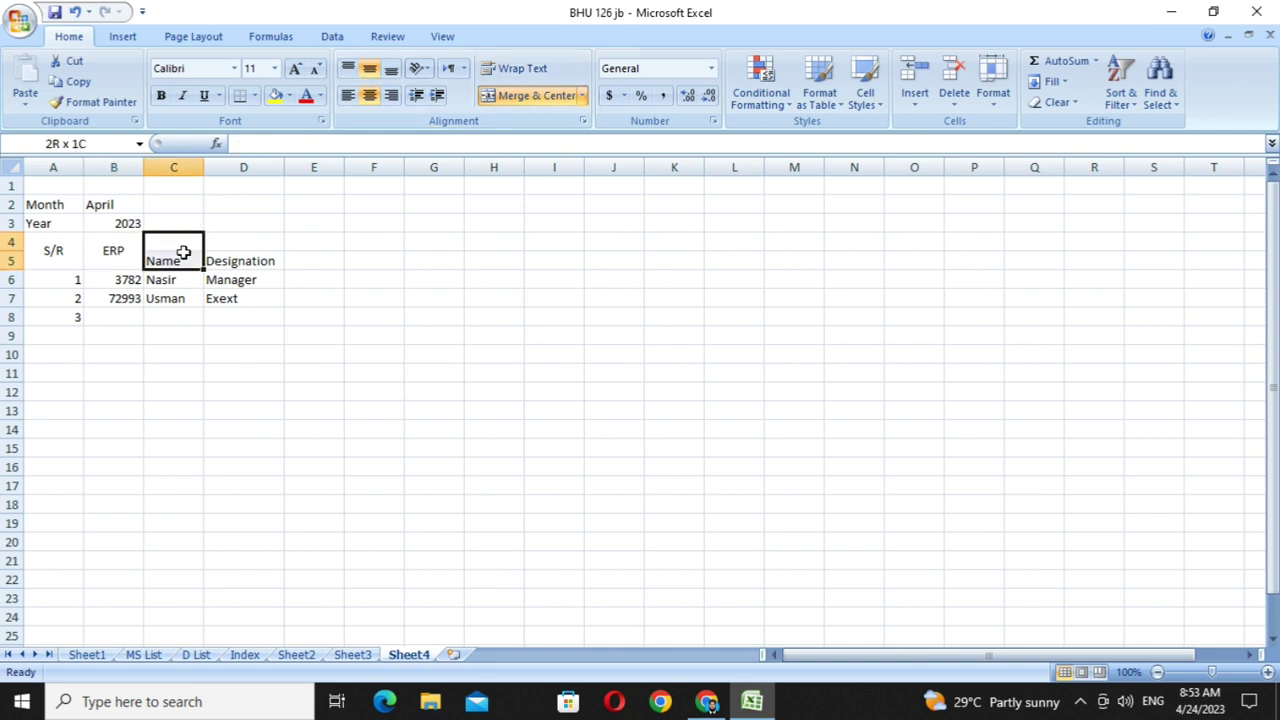
pyautogui.click(515, 95)
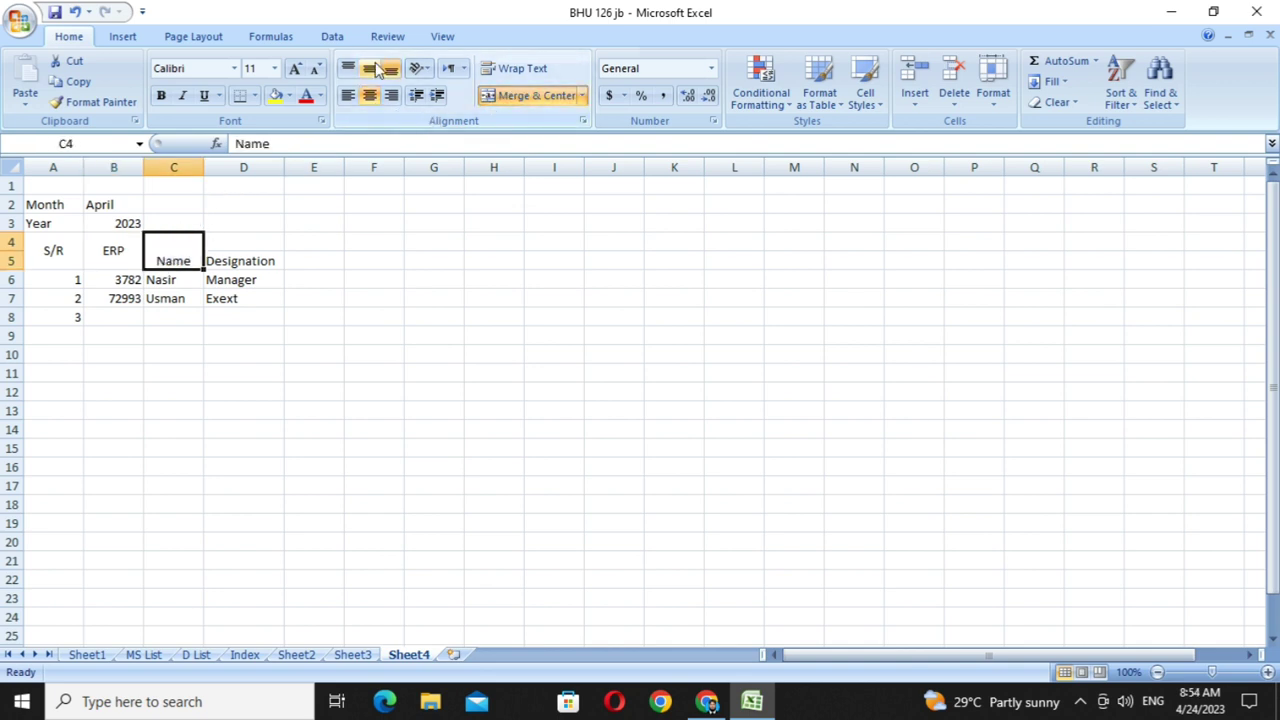
pyautogui.click(371, 70)
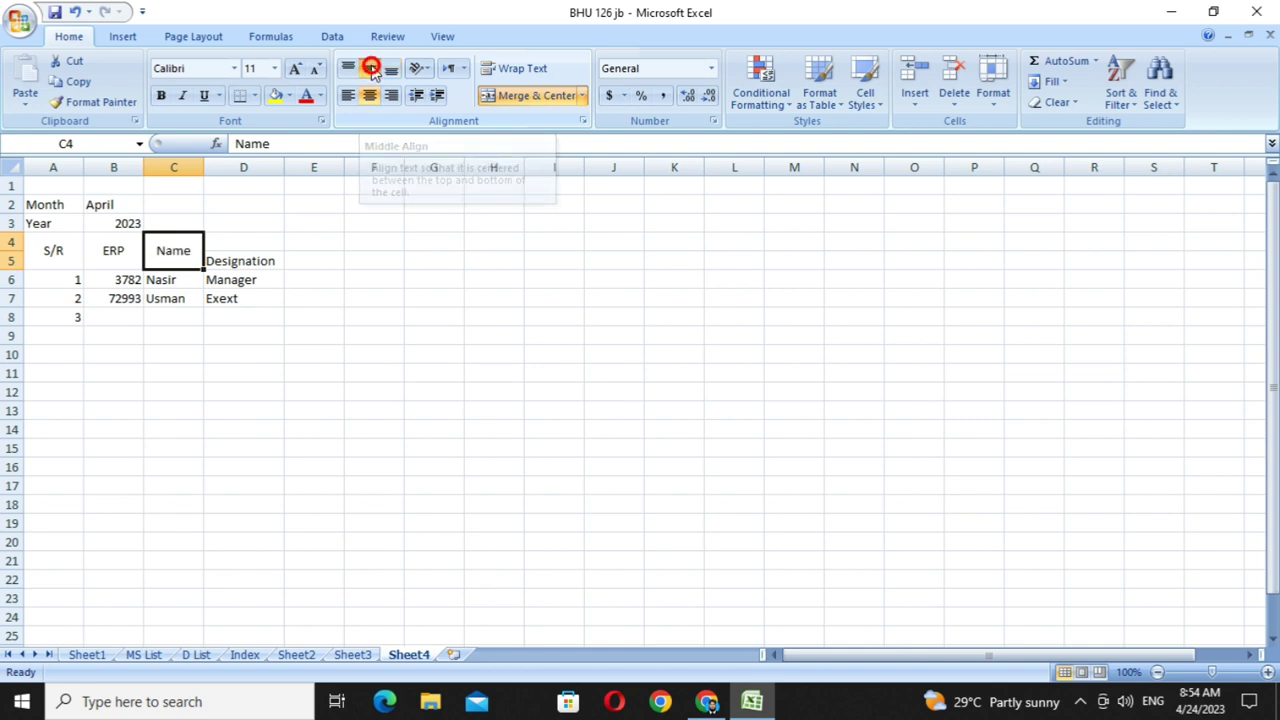
pyautogui.click(236, 254)
pyautogui.moveTo(236, 254); pyautogui.dragTo(237, 246)
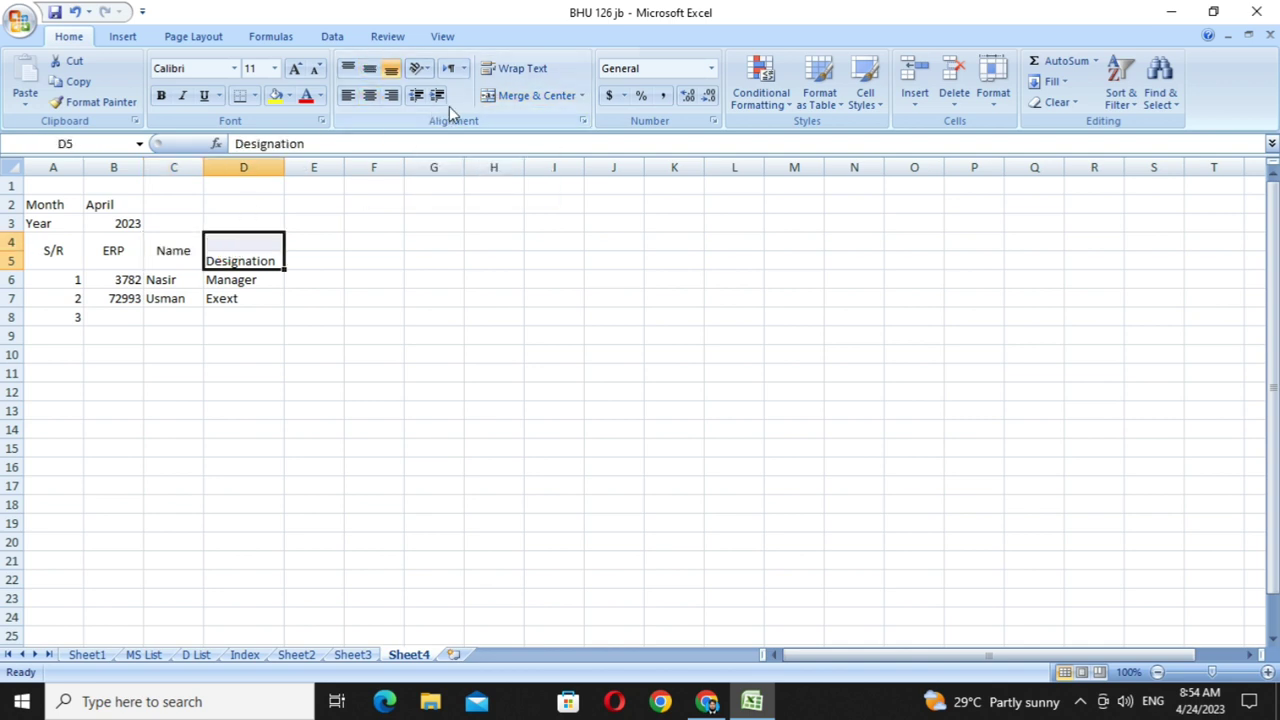
pyautogui.click(505, 95)
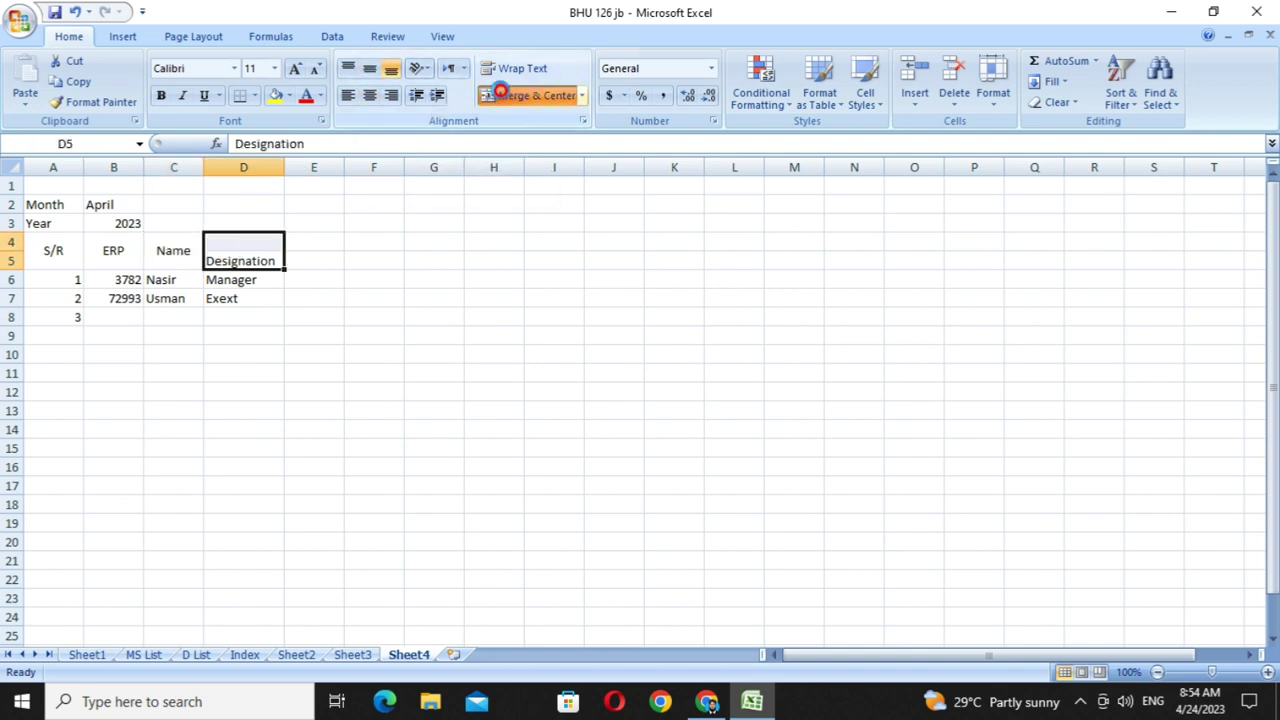
pyautogui.click(370, 70)
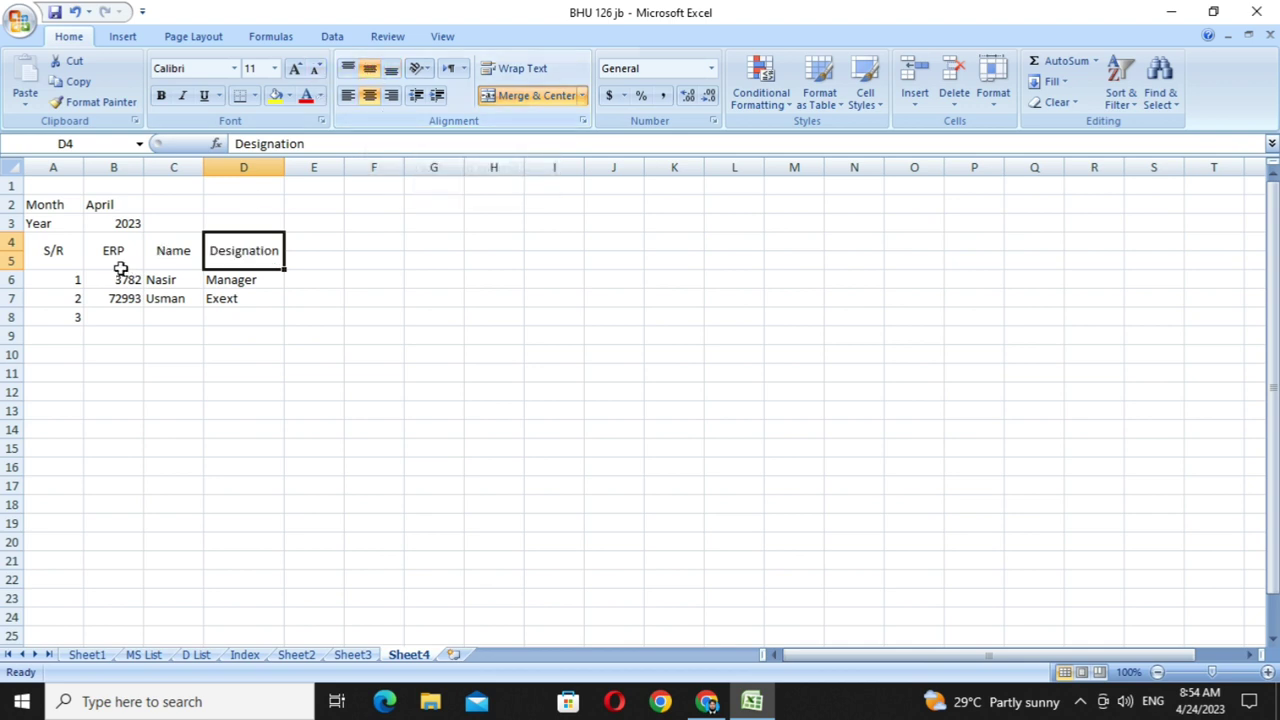
# - Apply All Borders to A4:D12 and make the header row A4:D5 bold
pyautogui.moveTo(66, 247)
pyautogui.mouseDown()
pyautogui.moveTo(230, 285)
pyautogui.moveTo(224, 386)
pyautogui.mouseUp()
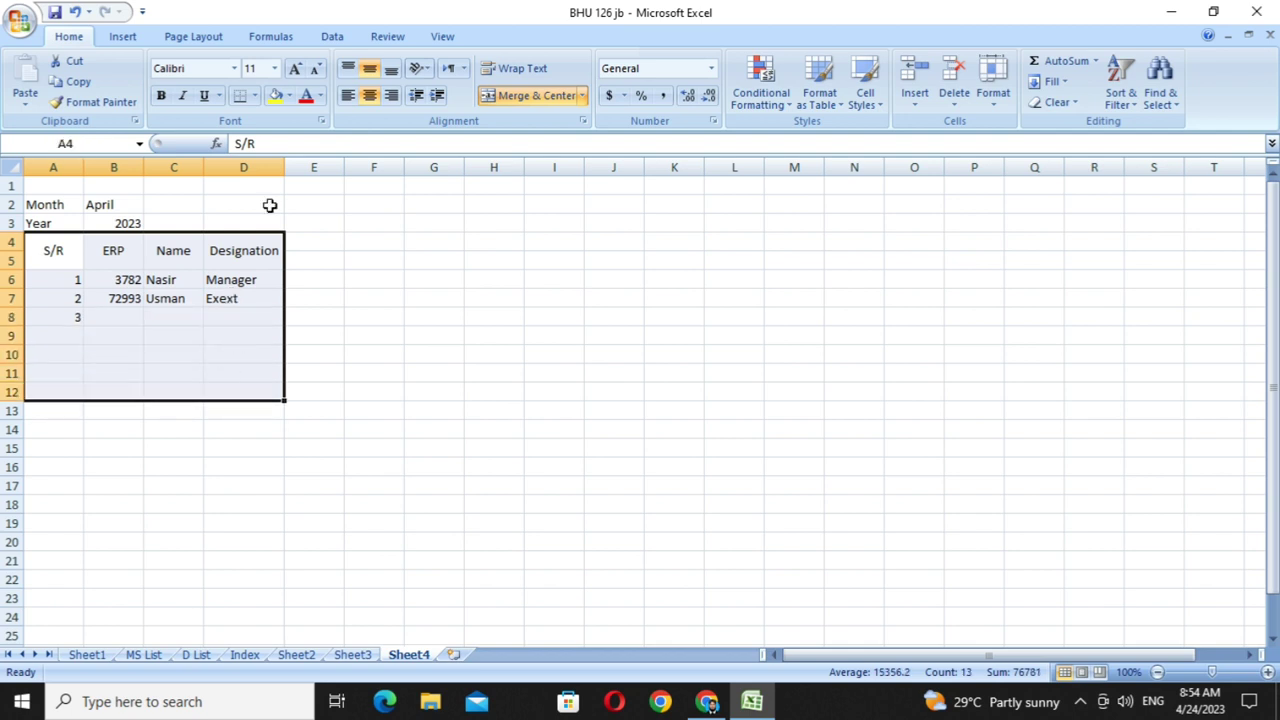
pyautogui.click(255, 96)
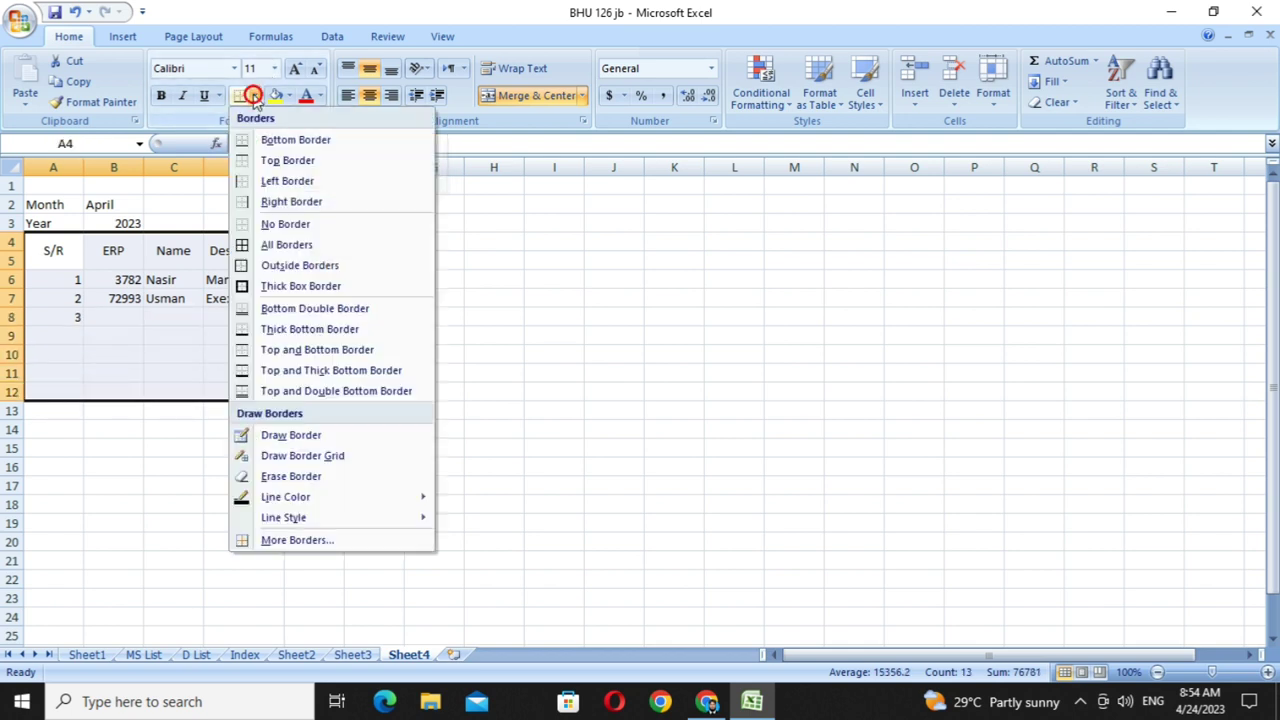
pyautogui.click(272, 247)
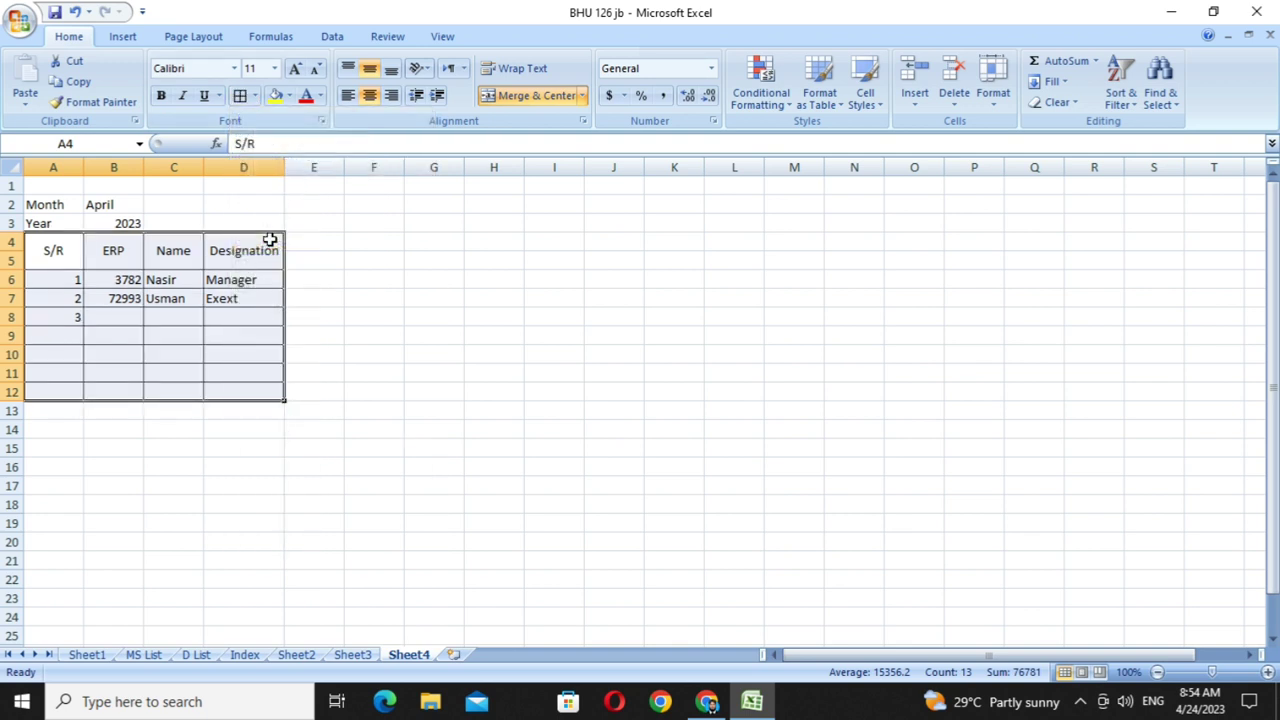
pyautogui.moveTo(57, 250); pyautogui.dragTo(243, 250)
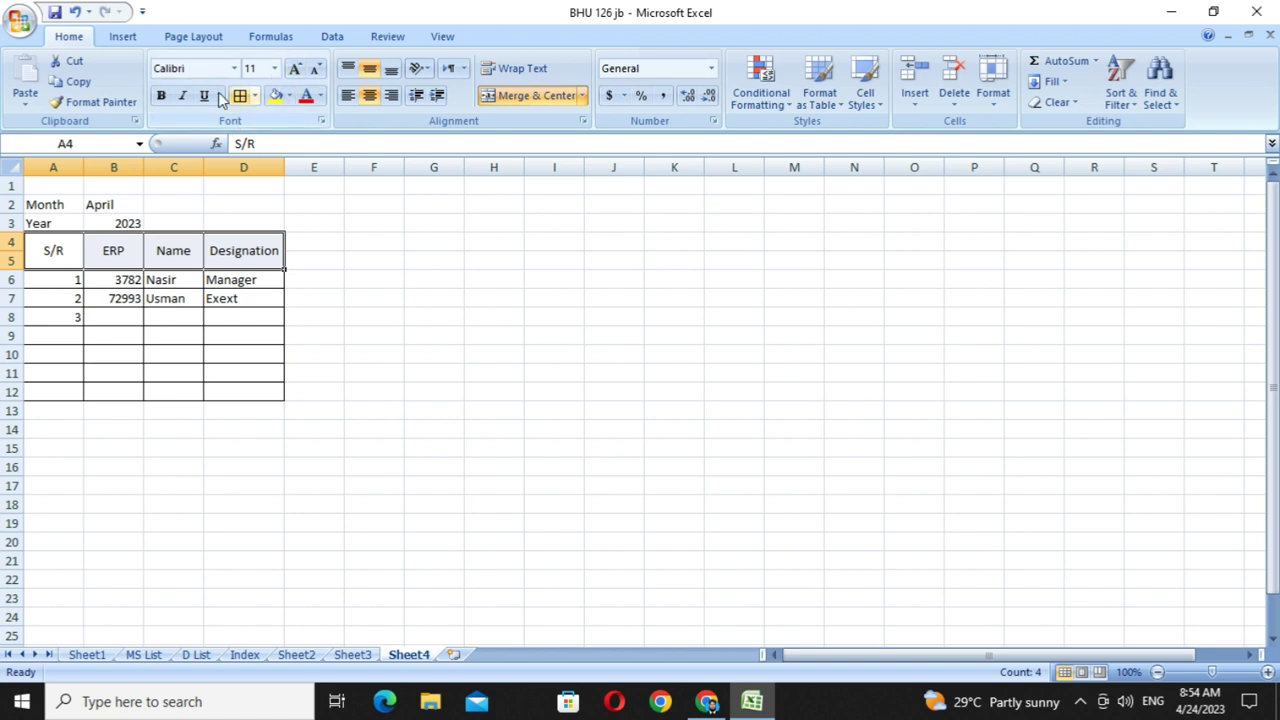
pyautogui.click(162, 99)
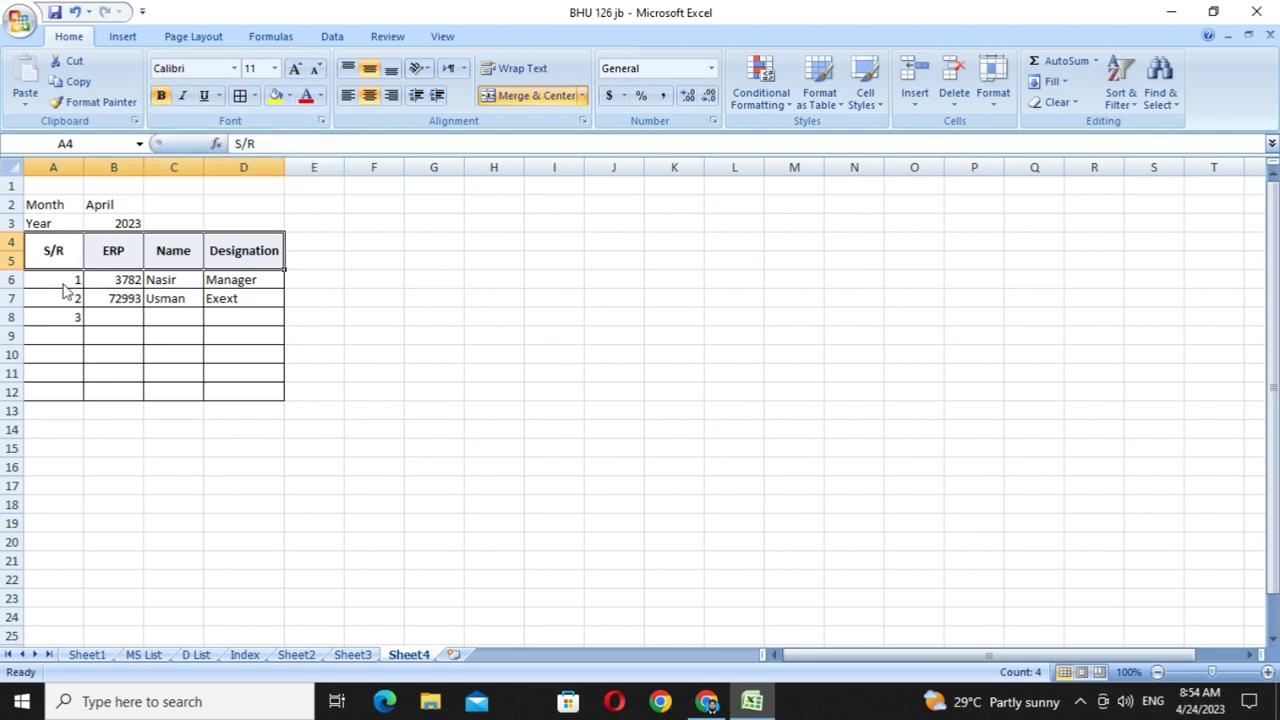
# - Centre-align the employee entries in A6:D8
pyautogui.moveTo(62, 287); pyautogui.dragTo(237, 310)
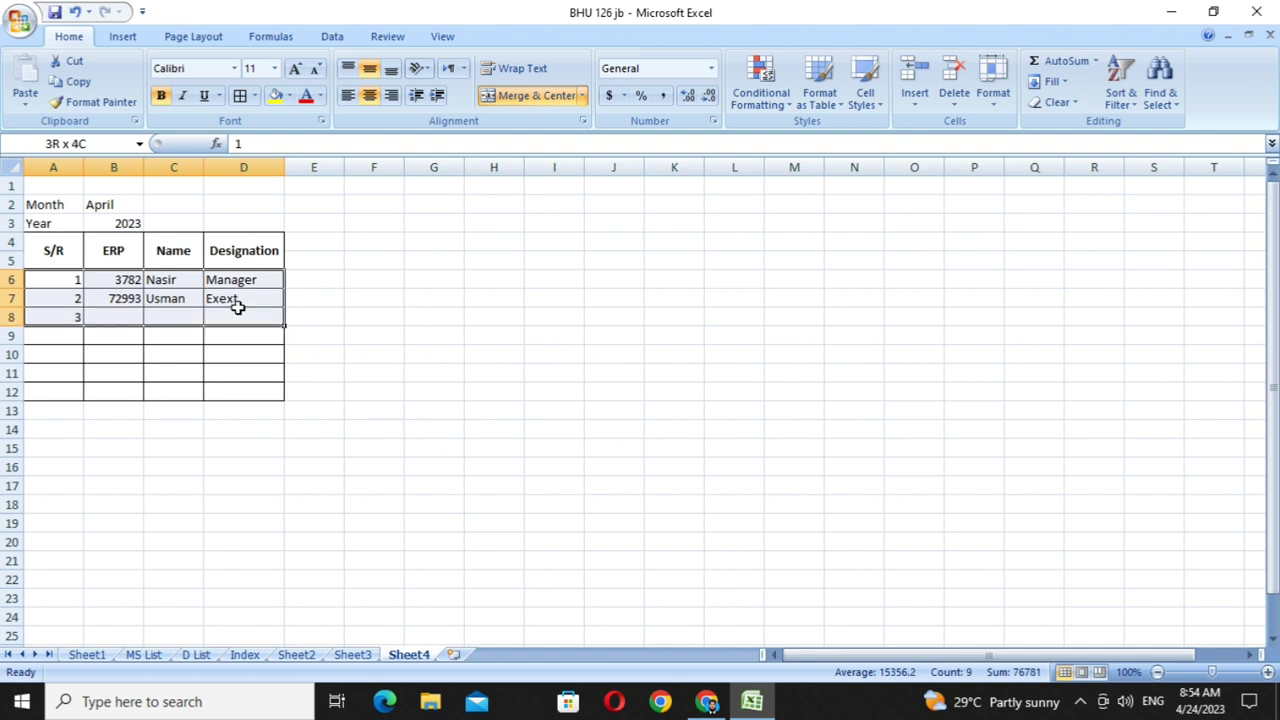
pyautogui.click(368, 100)
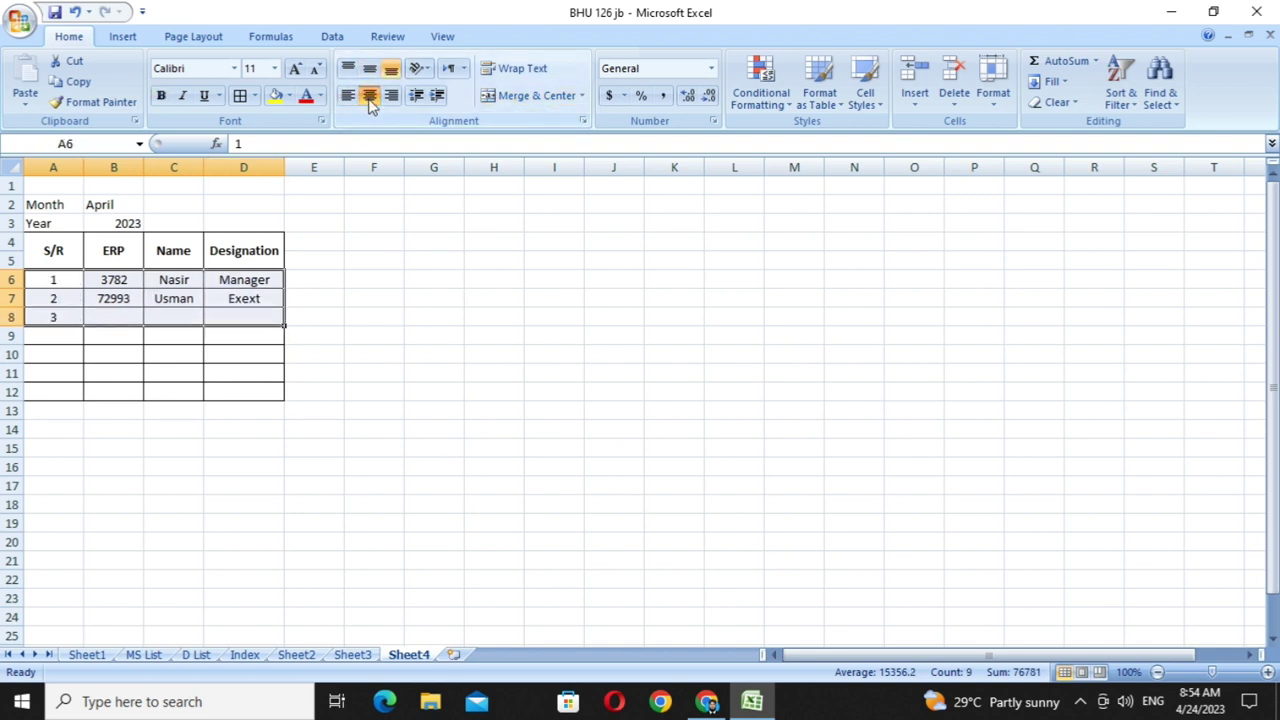
pyautogui.click(334, 246)
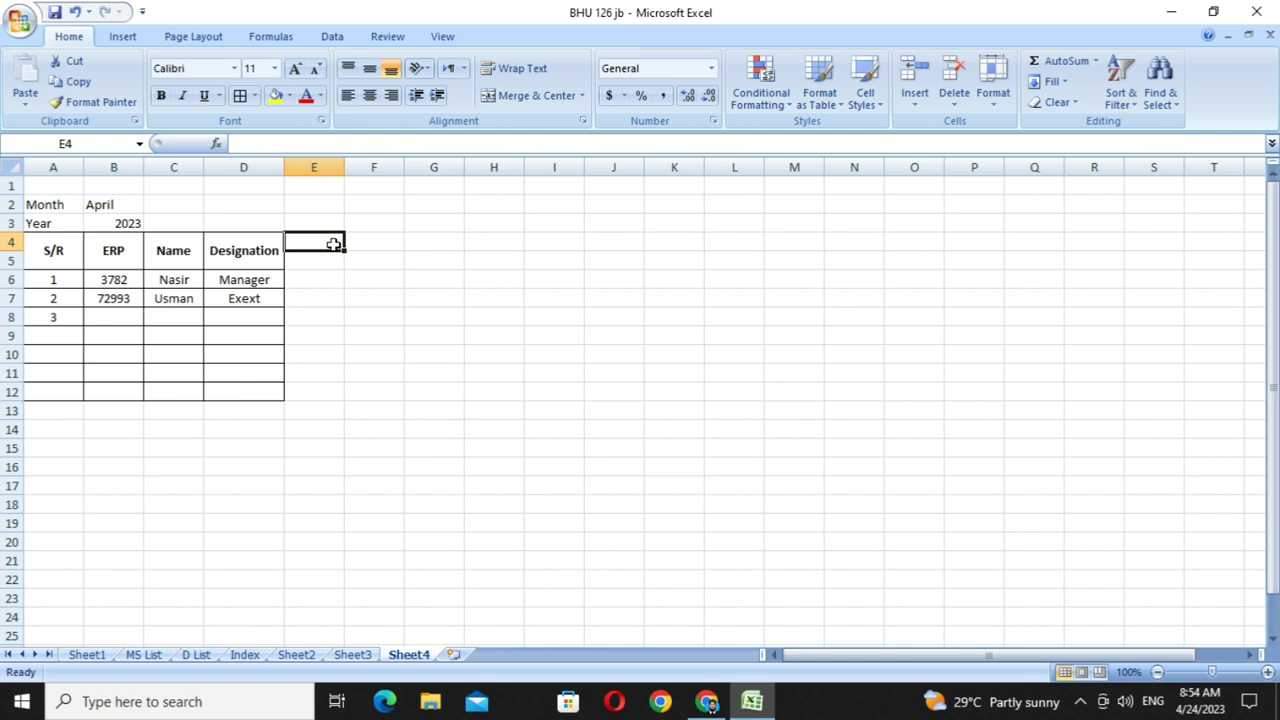
# - Start typing the Basic Salary heading into cell E4
pyautogui.write('B')
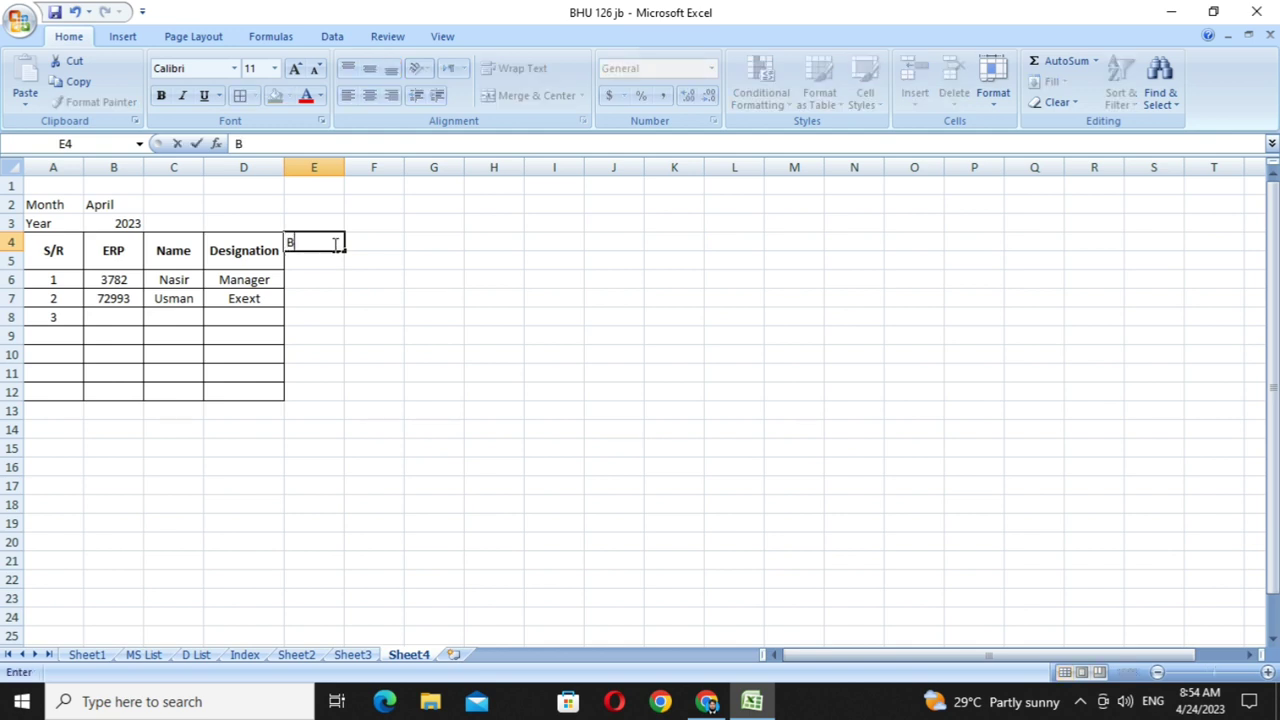
pyautogui.write('asic')
pyautogui.write(' Salary')
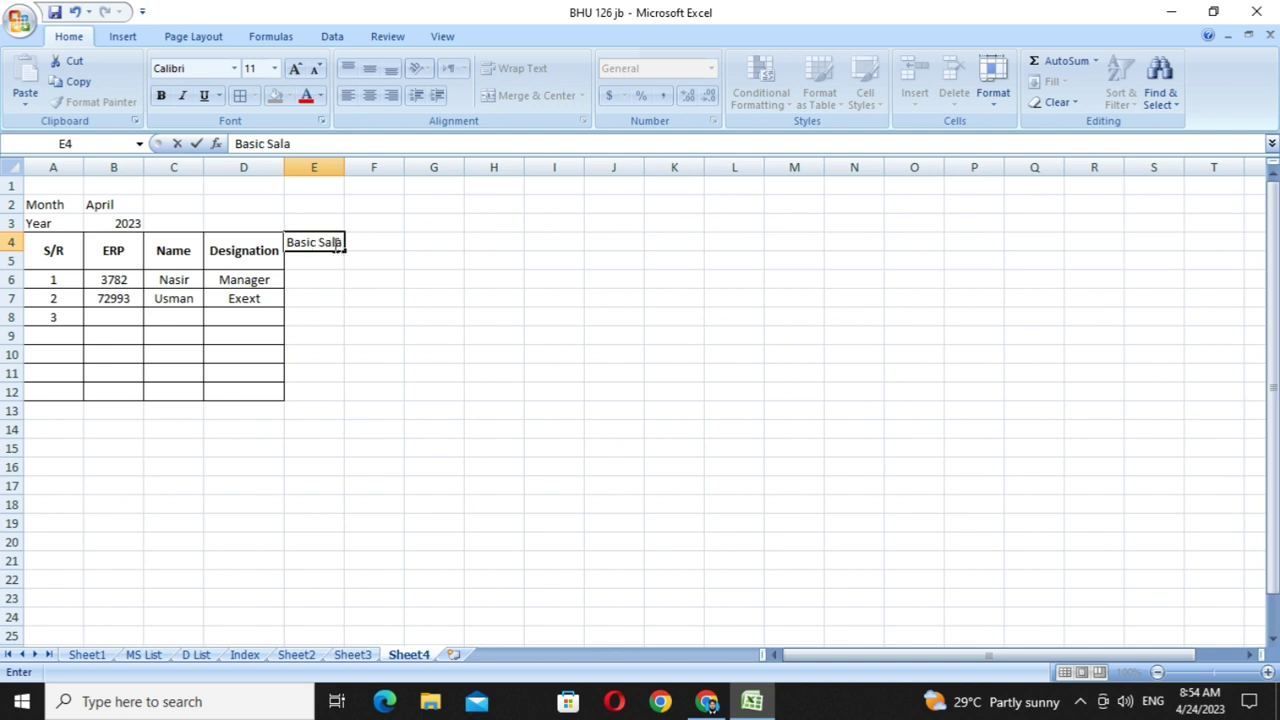
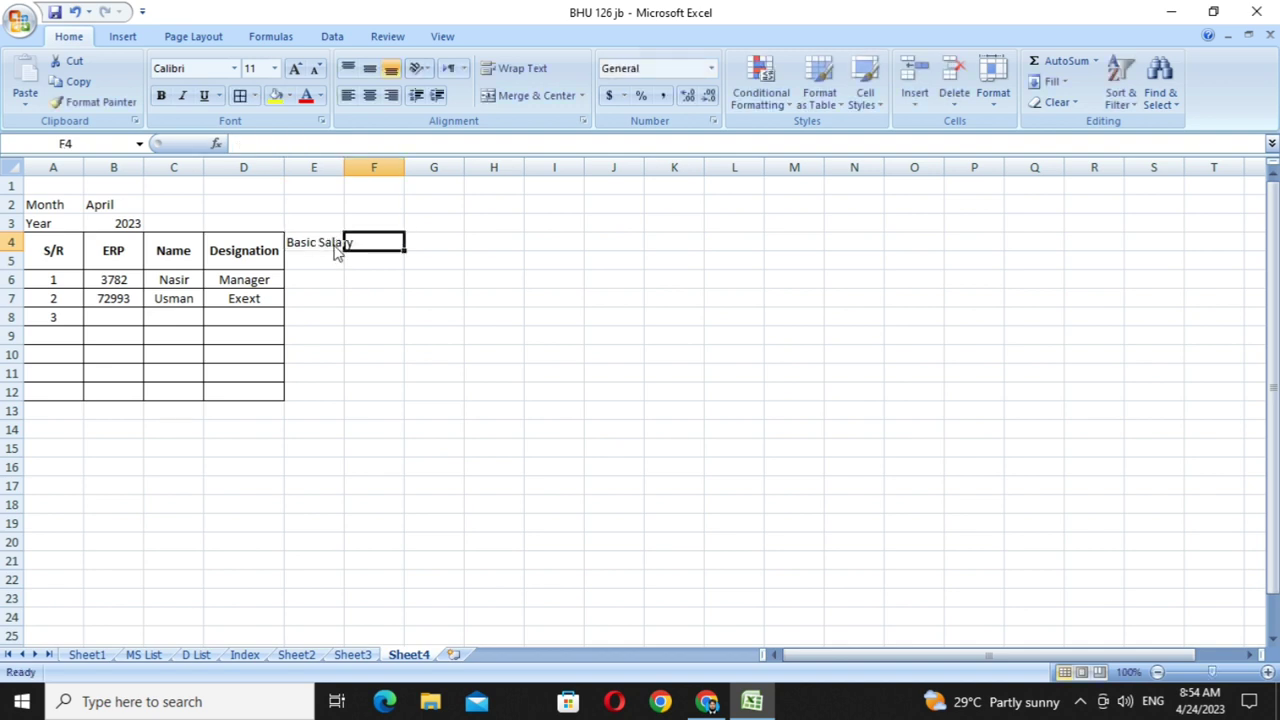
# - Enter the headers Per Day, Per HRS and Standard HRS in F4, G4 and H4
pyautogui.write('Per')
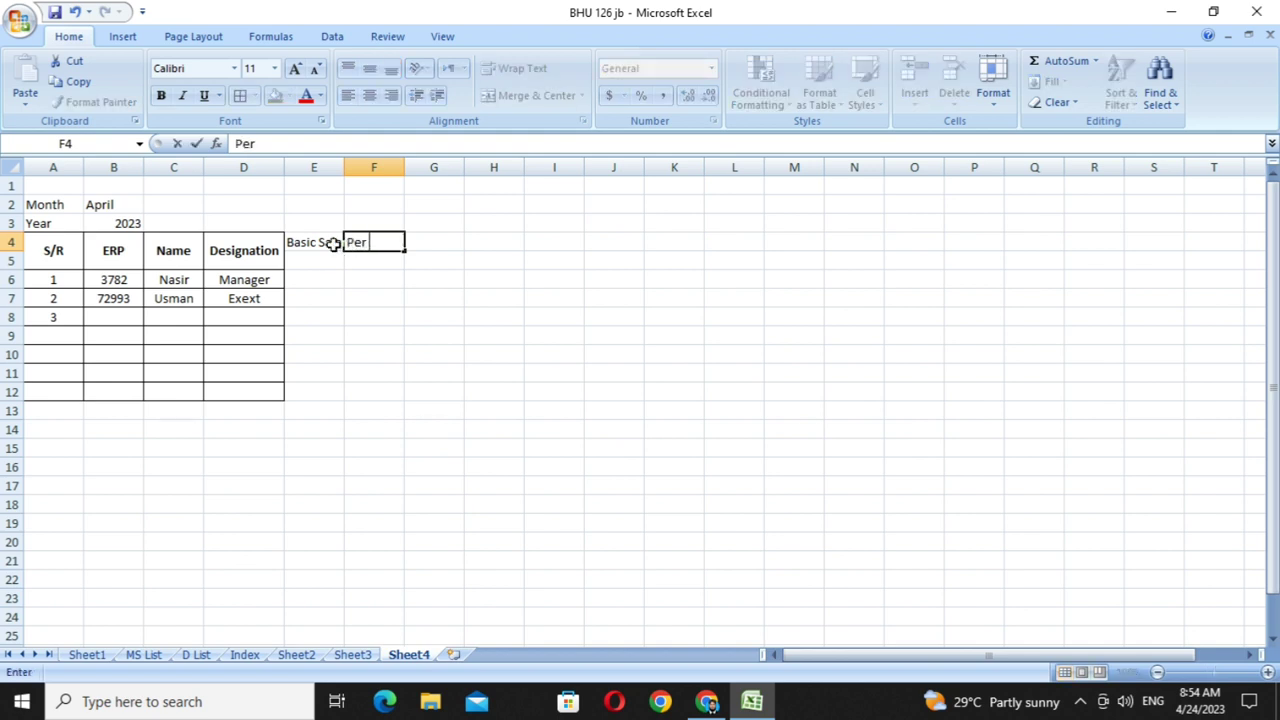
pyautogui.write(' Day')
pyautogui.press('Tab')
pyautogui.write('P')
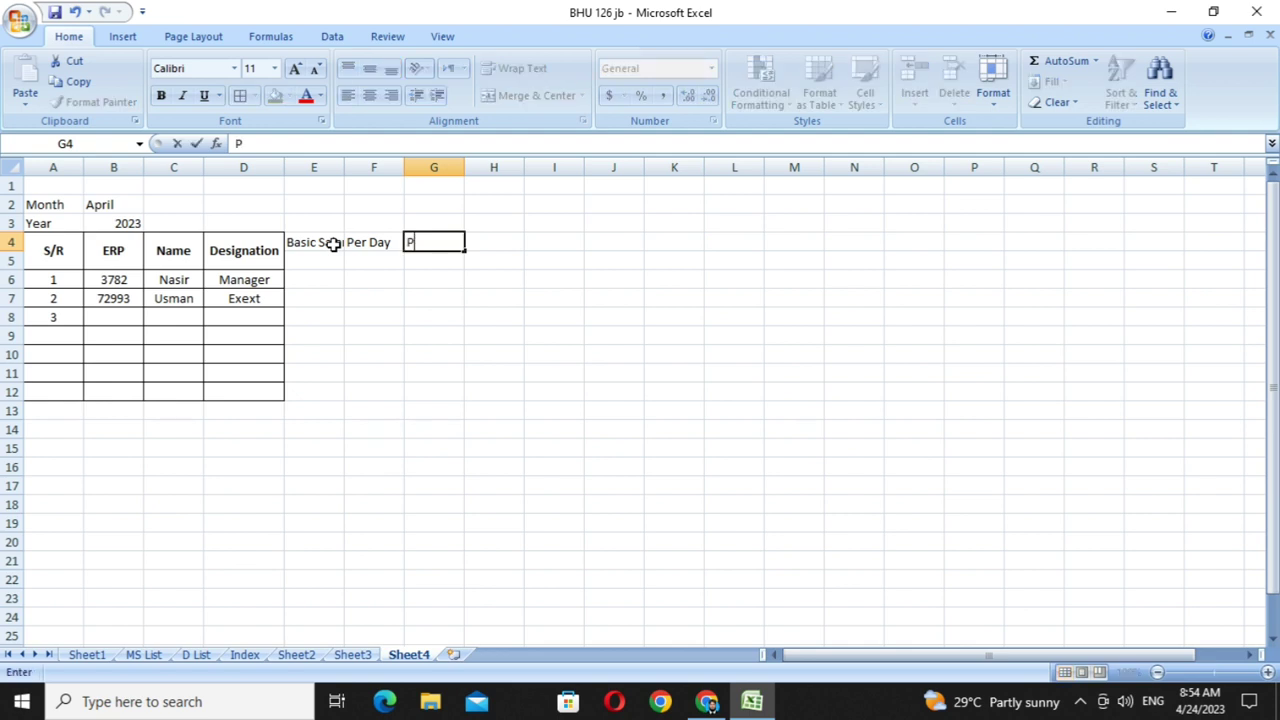
pyautogui.write('er')
pyautogui.write(' HRS')
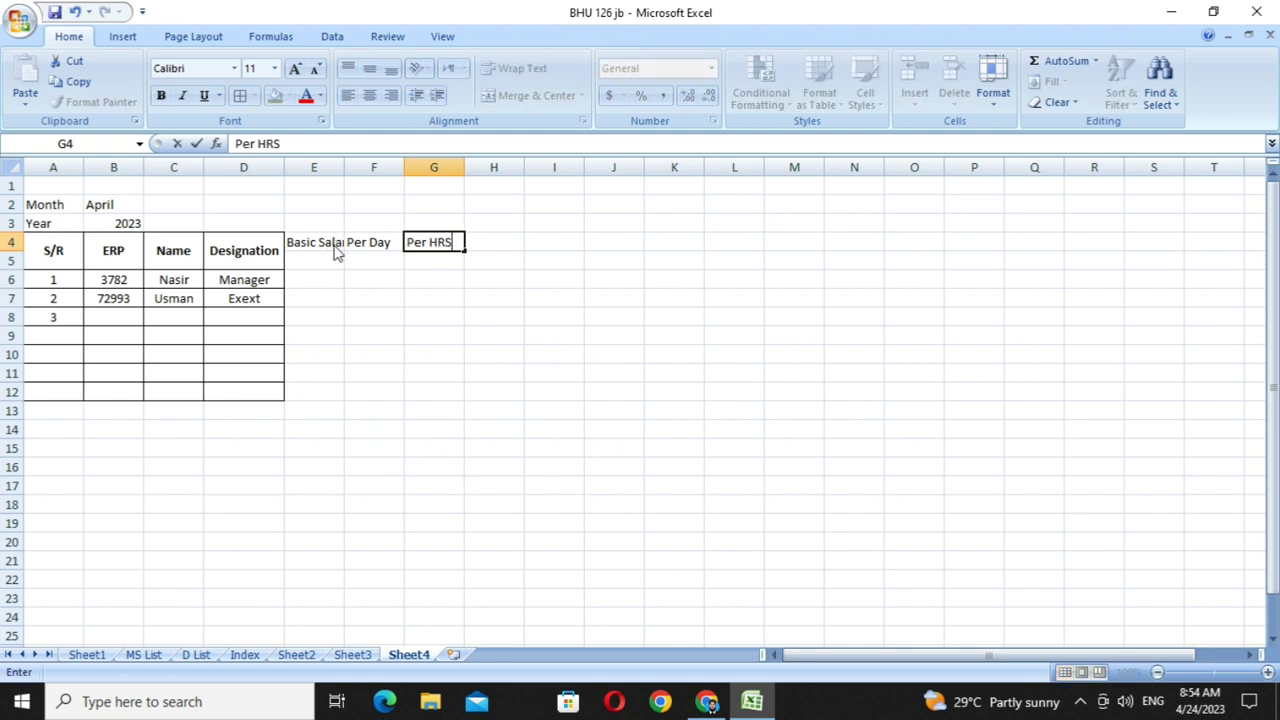
pyautogui.press('Tab')
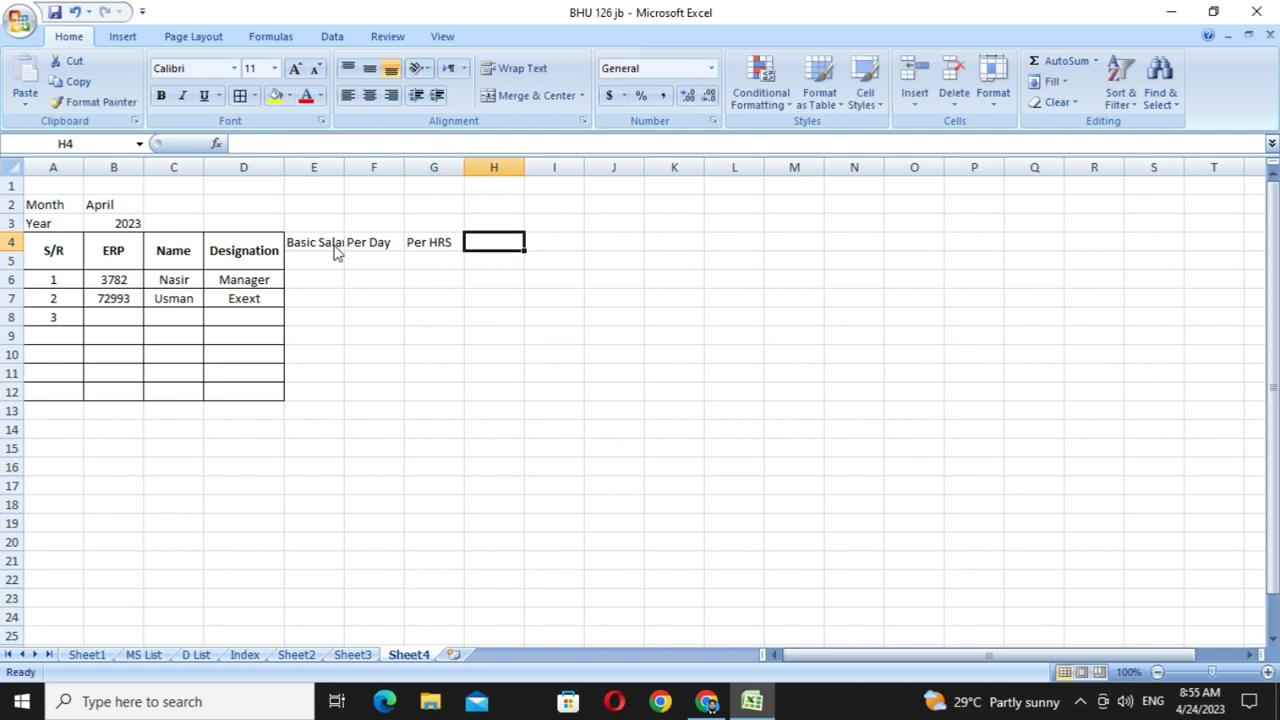
pyautogui.write('S')
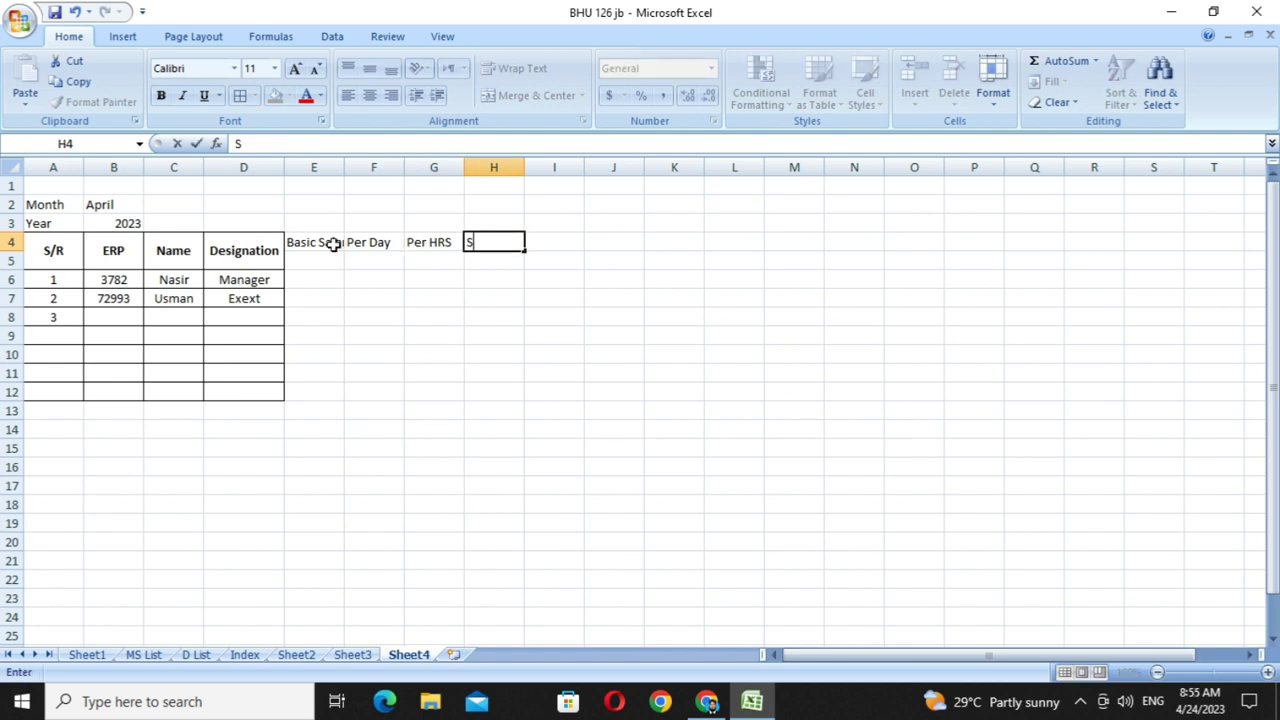
pyautogui.write('tandar')
pyautogui.write('d')
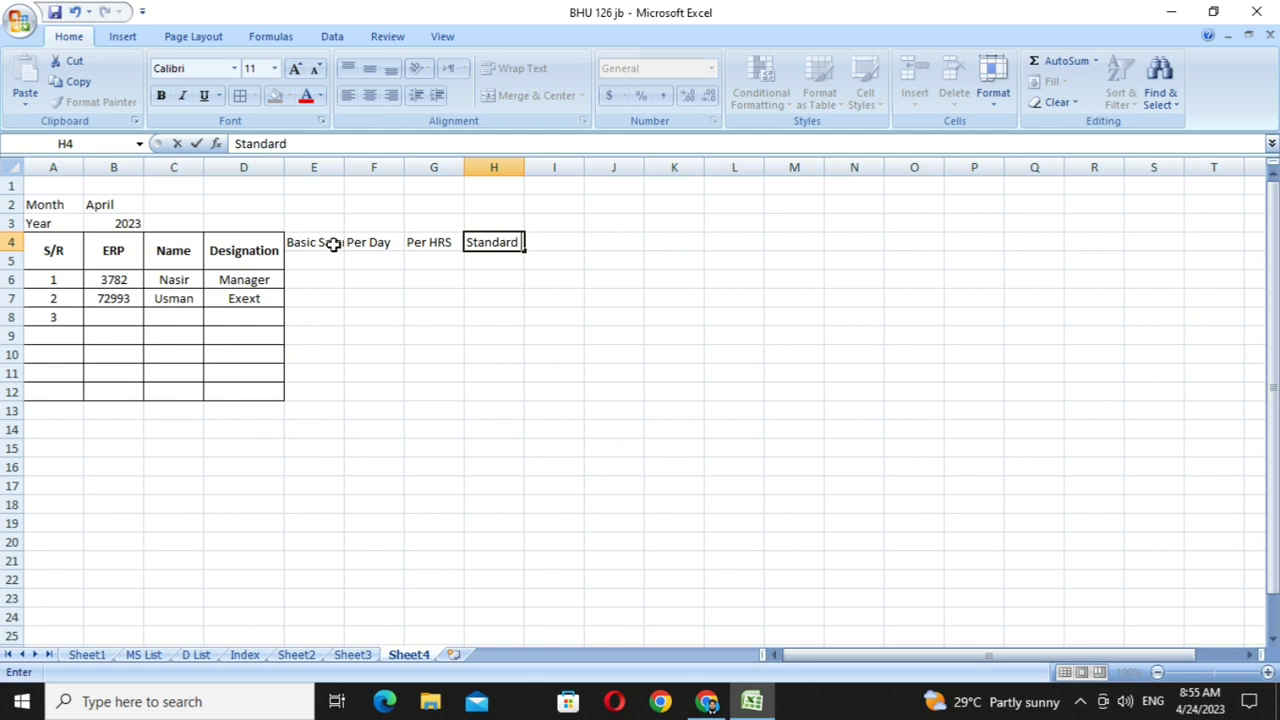
pyautogui.write(' HRS')
pyautogui.click(338, 257)
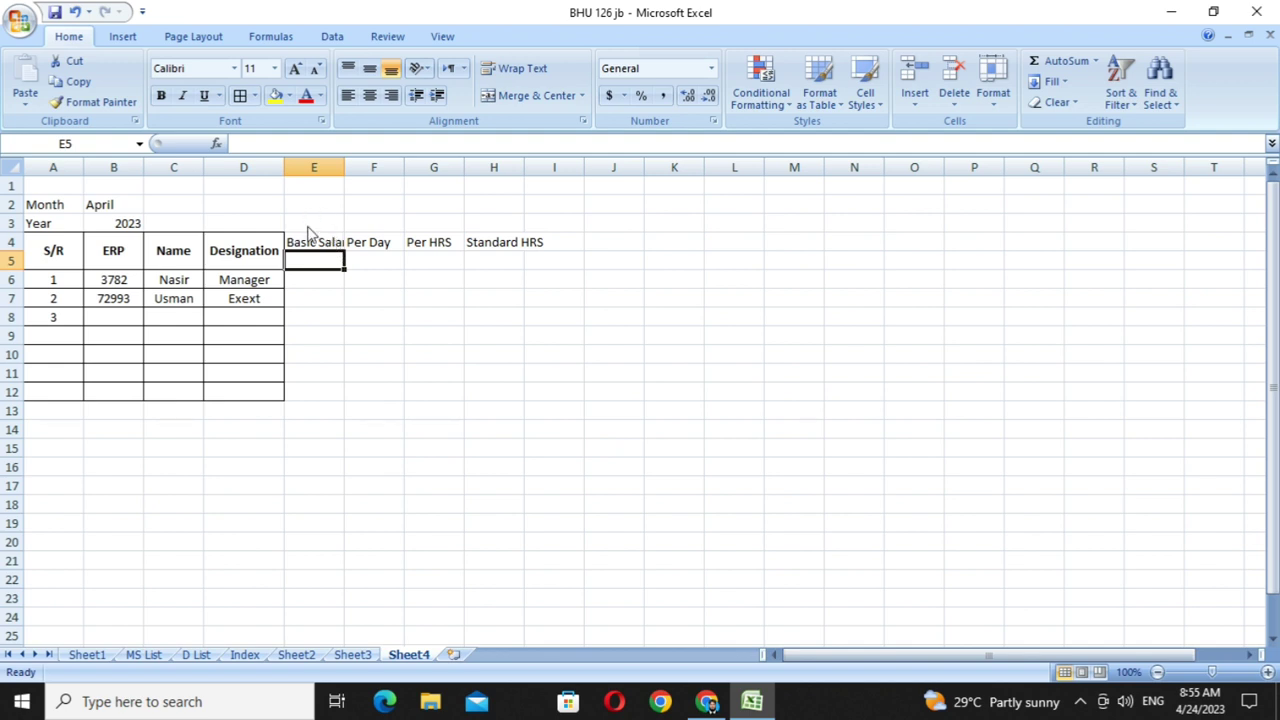
# - Merge and centre E4:E5 so the Basic Salary header spans rows 4 and 5
pyautogui.moveTo(308, 224); pyautogui.dragTo(310, 240)
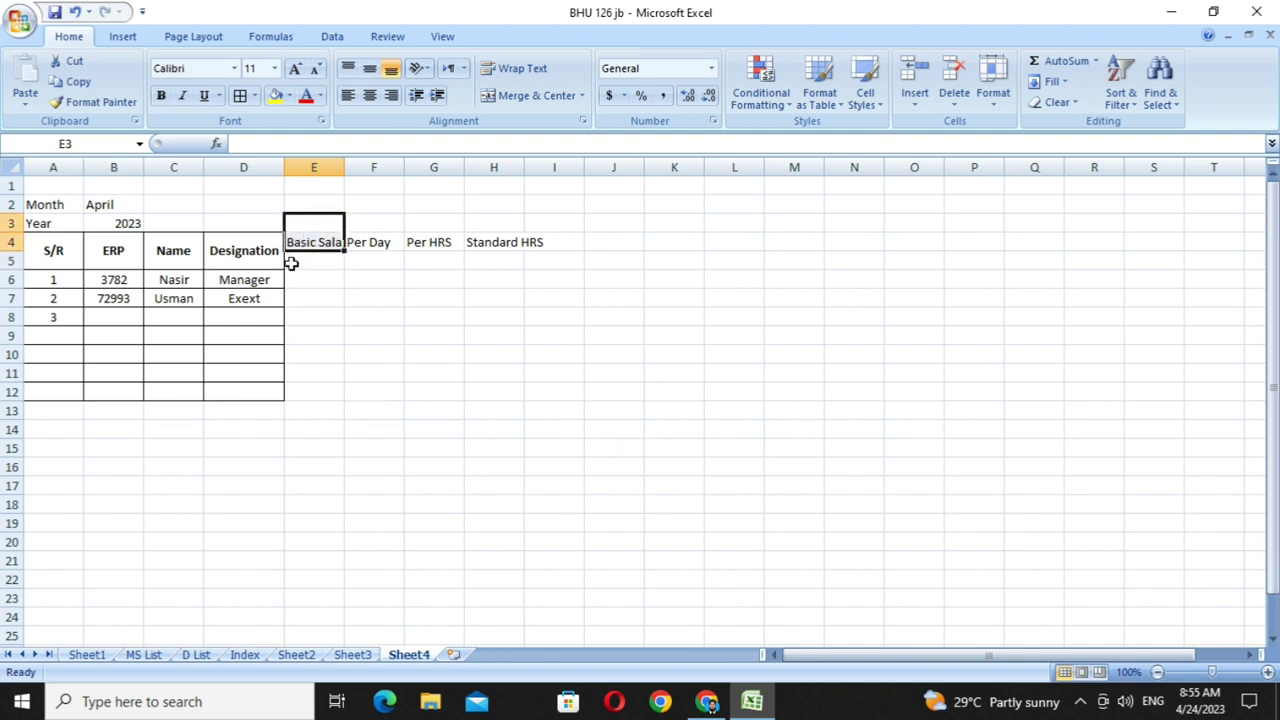
pyautogui.click(312, 243)
pyautogui.doubleClick(312, 243)
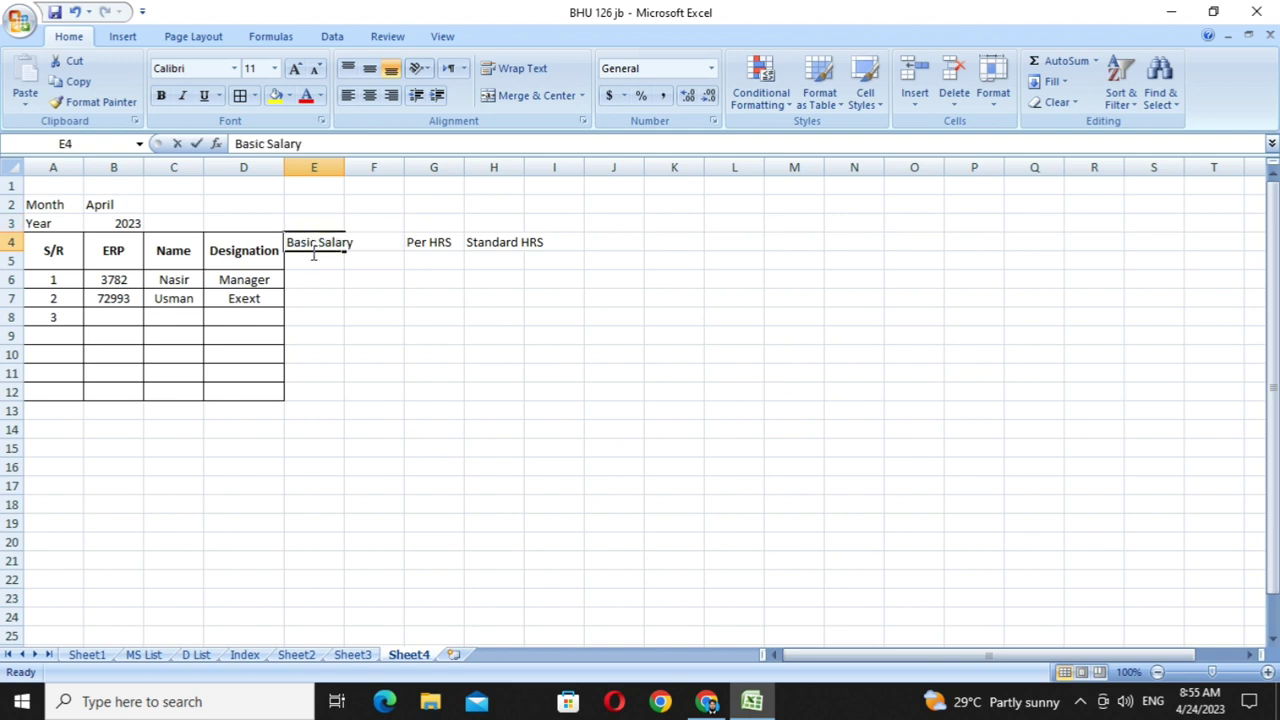
pyautogui.click(312, 262)
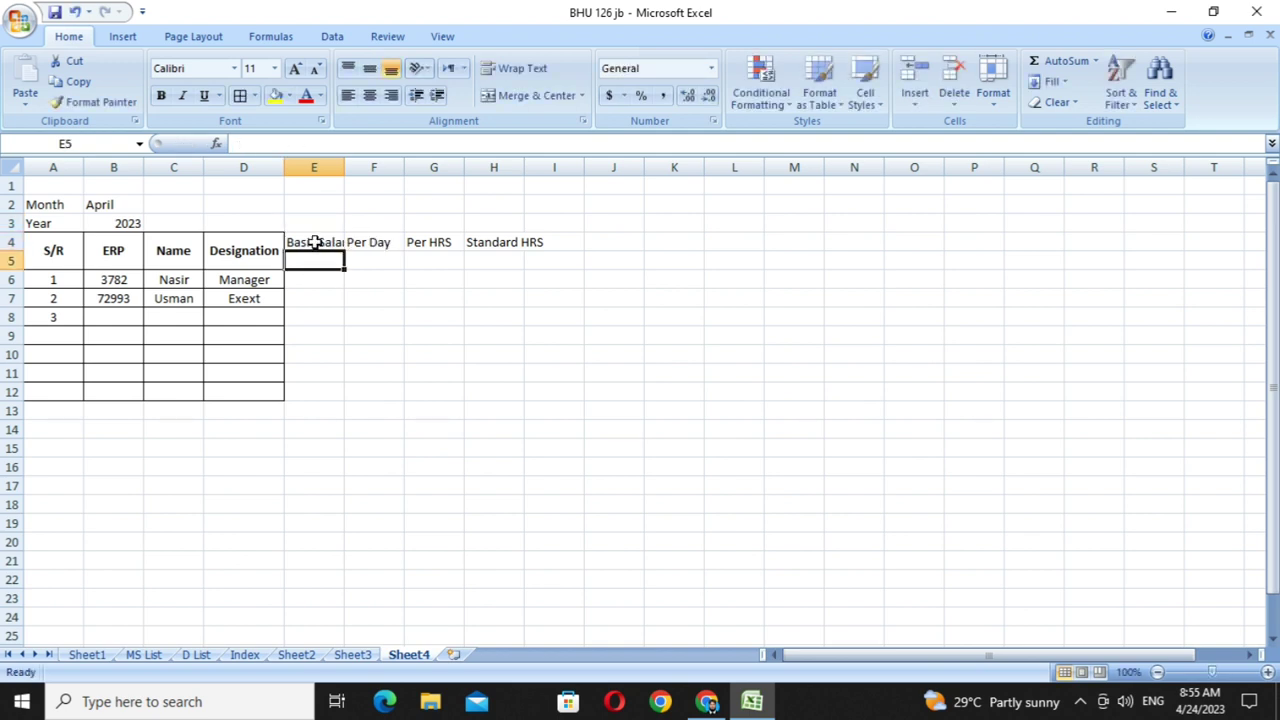
pyautogui.moveTo(312, 243); pyautogui.dragTo(311, 258)
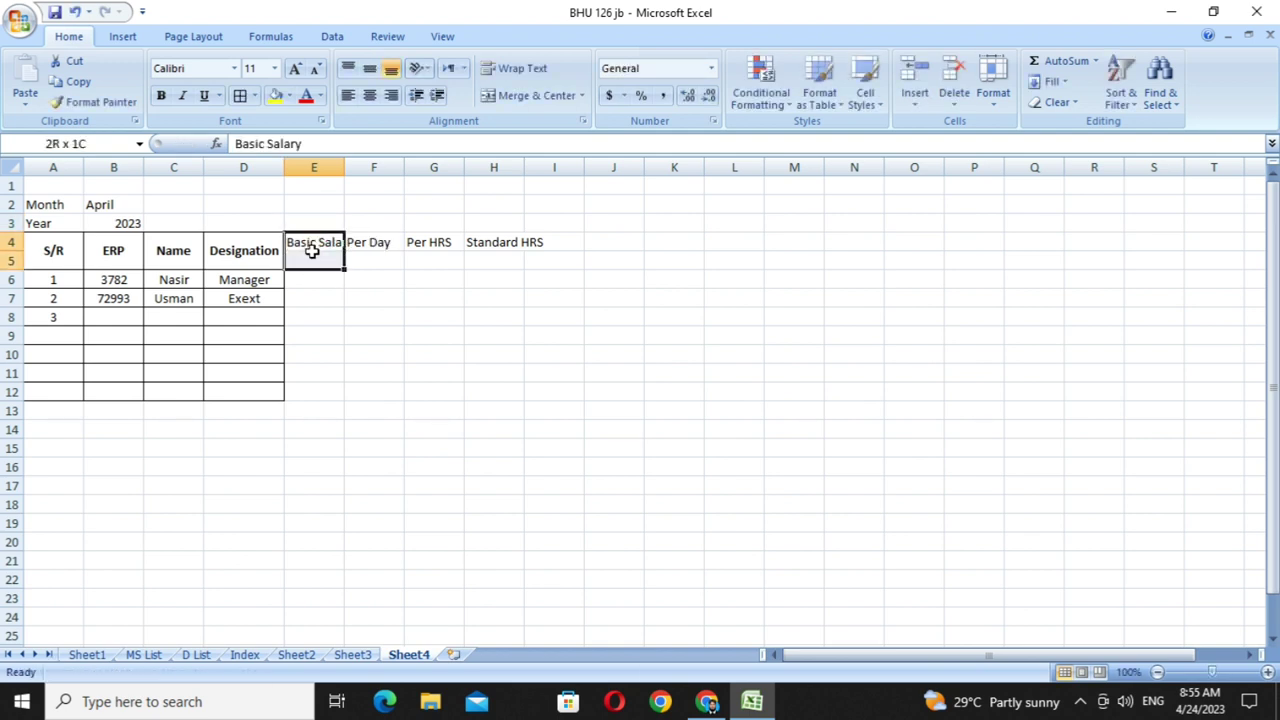
pyautogui.click(508, 95)
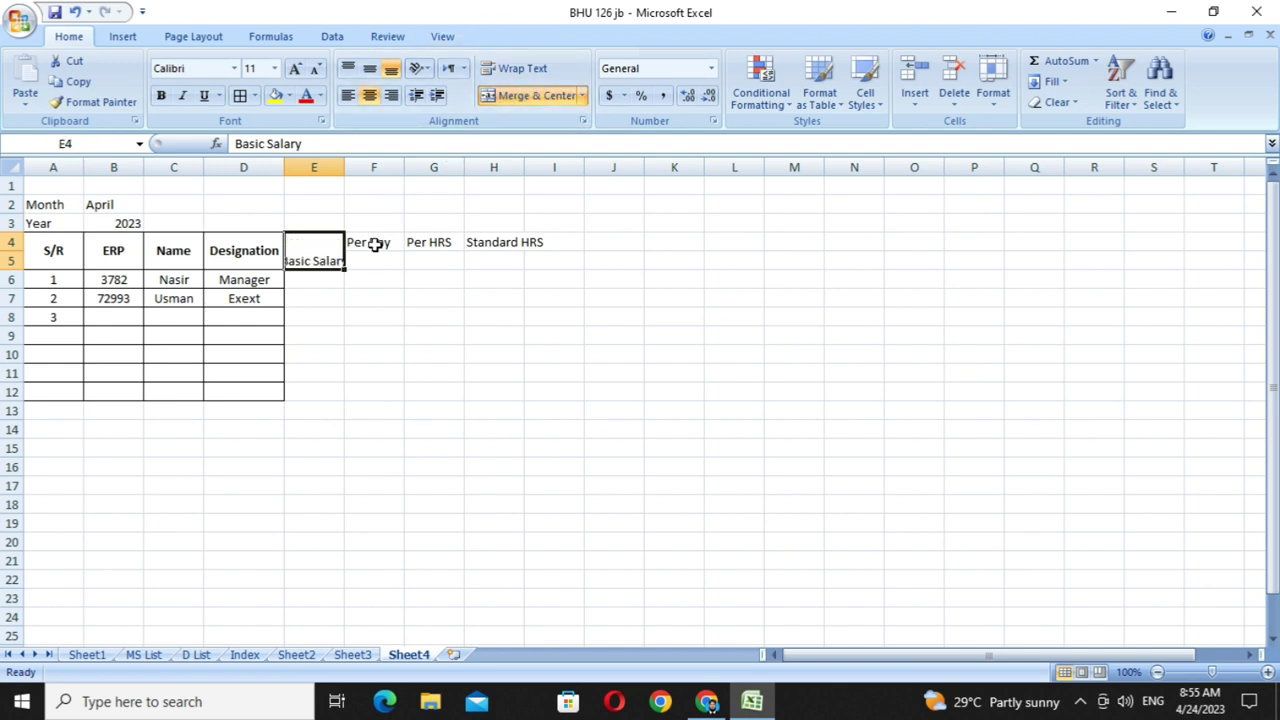
# - Merge F4:F5, G4:G5 and H4:H5 for Per Day, Per HRS and Standard HRS
pyautogui.click(374, 250)
pyautogui.moveTo(374, 250)
pyautogui.mouseDown()
pyautogui.moveTo(374, 263)
pyautogui.moveTo(437, 259)
pyautogui.mouseUp()
pyautogui.click(525, 99)
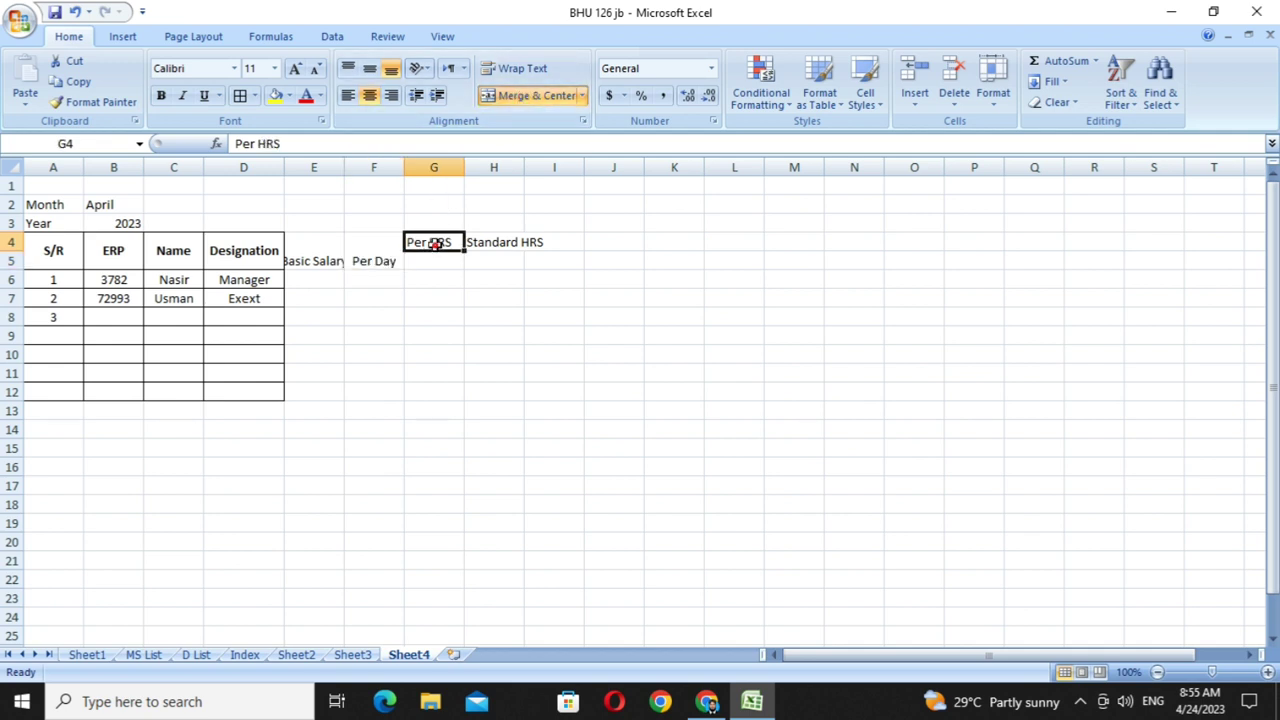
pyautogui.click(530, 96)
pyautogui.moveTo(491, 243); pyautogui.dragTo(494, 252)
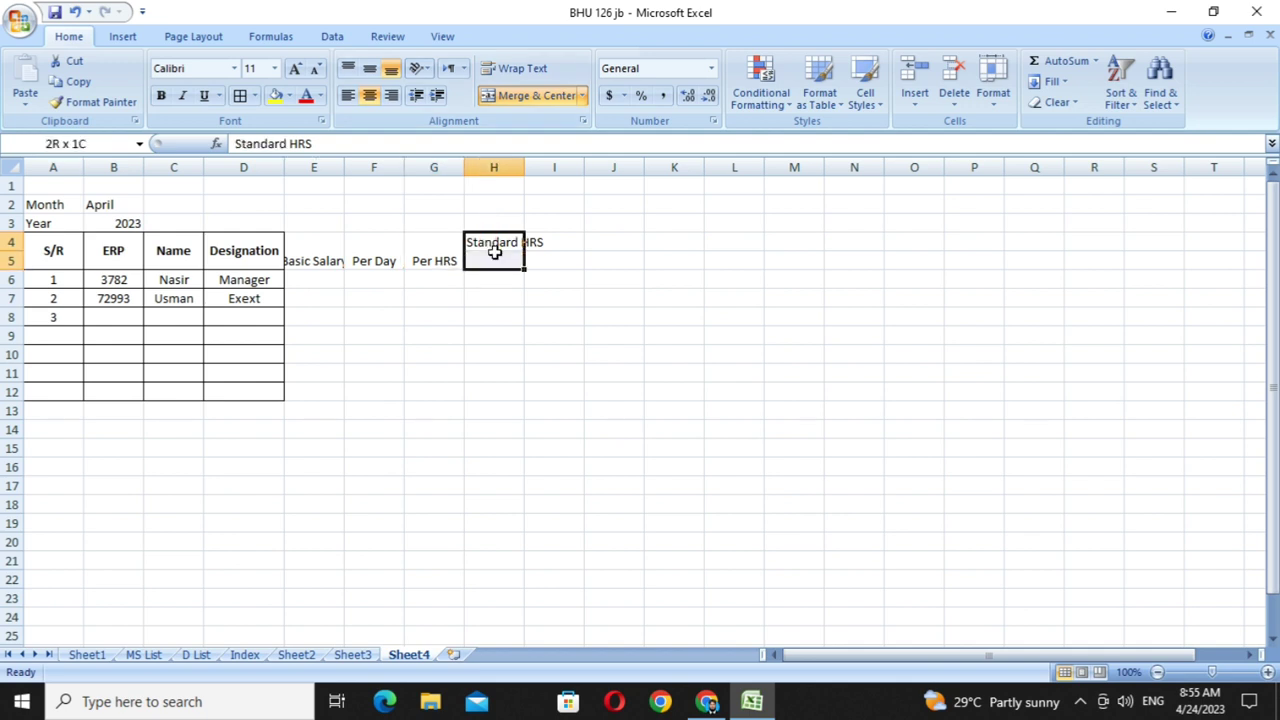
pyautogui.click(523, 96)
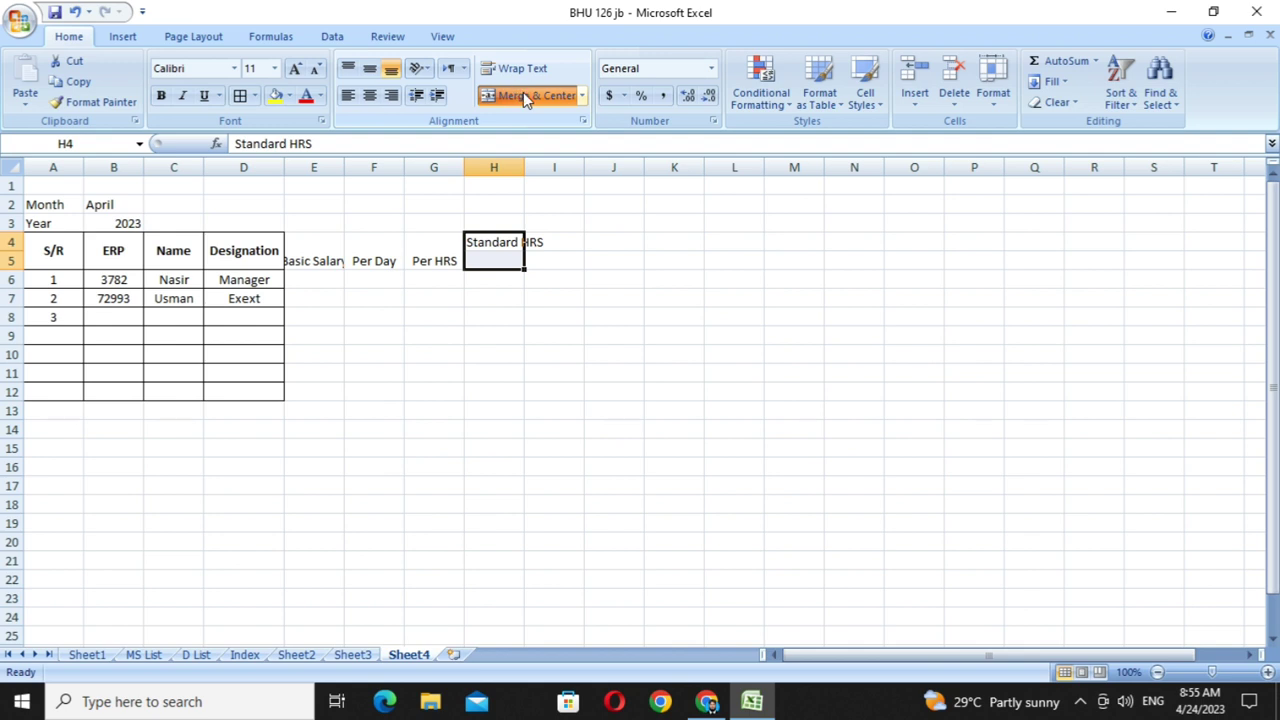
# - Middle-align the four merged headers in E4:H5
pyautogui.click(330, 258)
pyautogui.moveTo(330, 258); pyautogui.dragTo(485, 255)
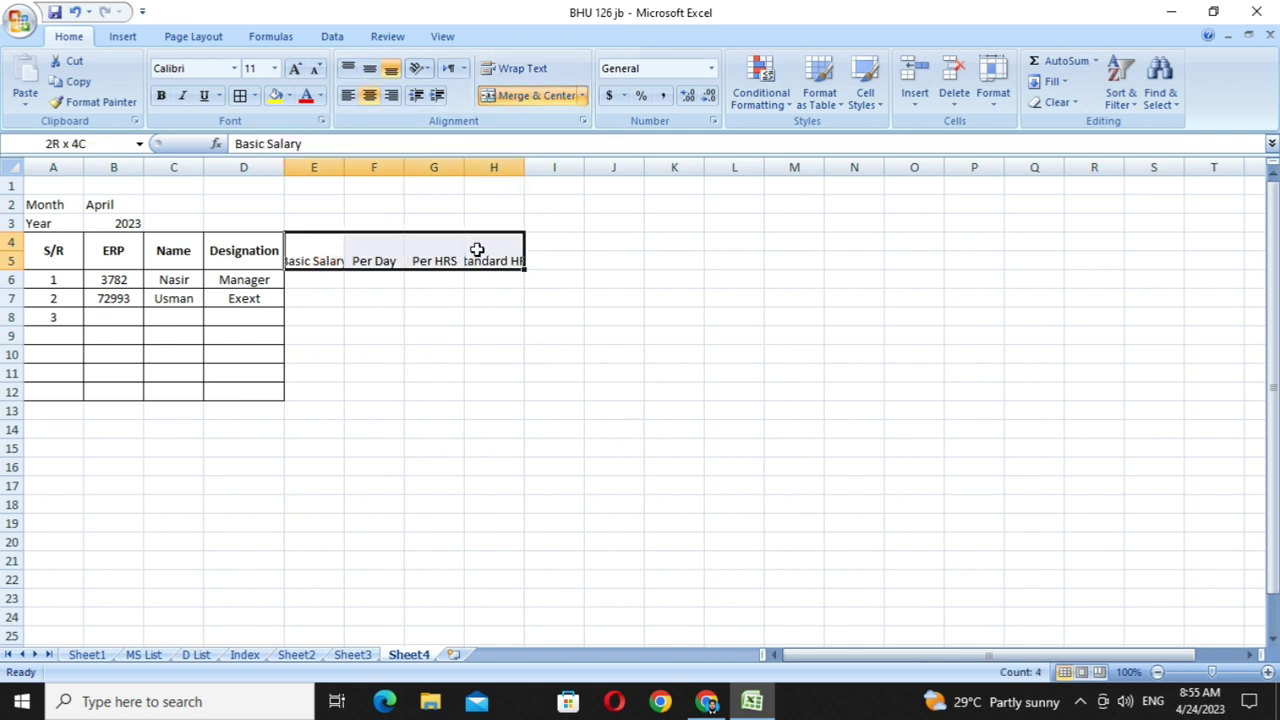
pyautogui.click(370, 70)
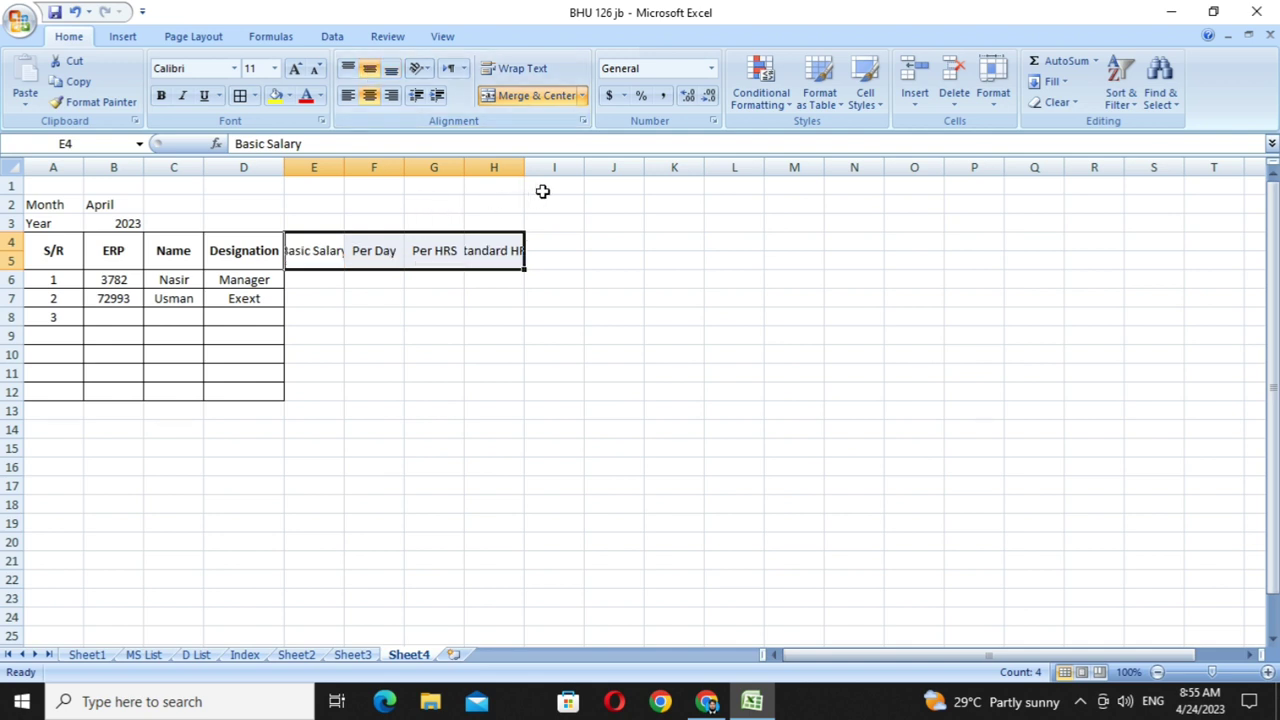
pyautogui.click(511, 304)
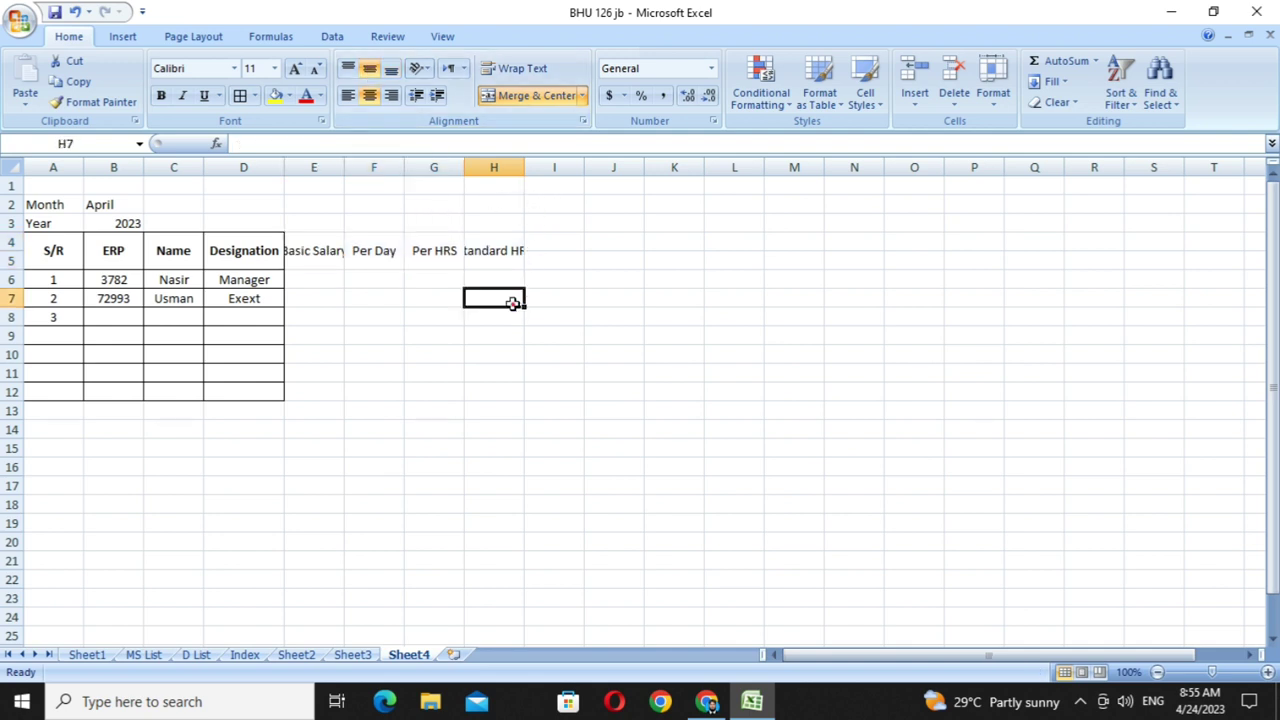
# - Widen column H and wrap the Standard HRS and Basic Salary headers onto two lines
pyautogui.click(495, 252)
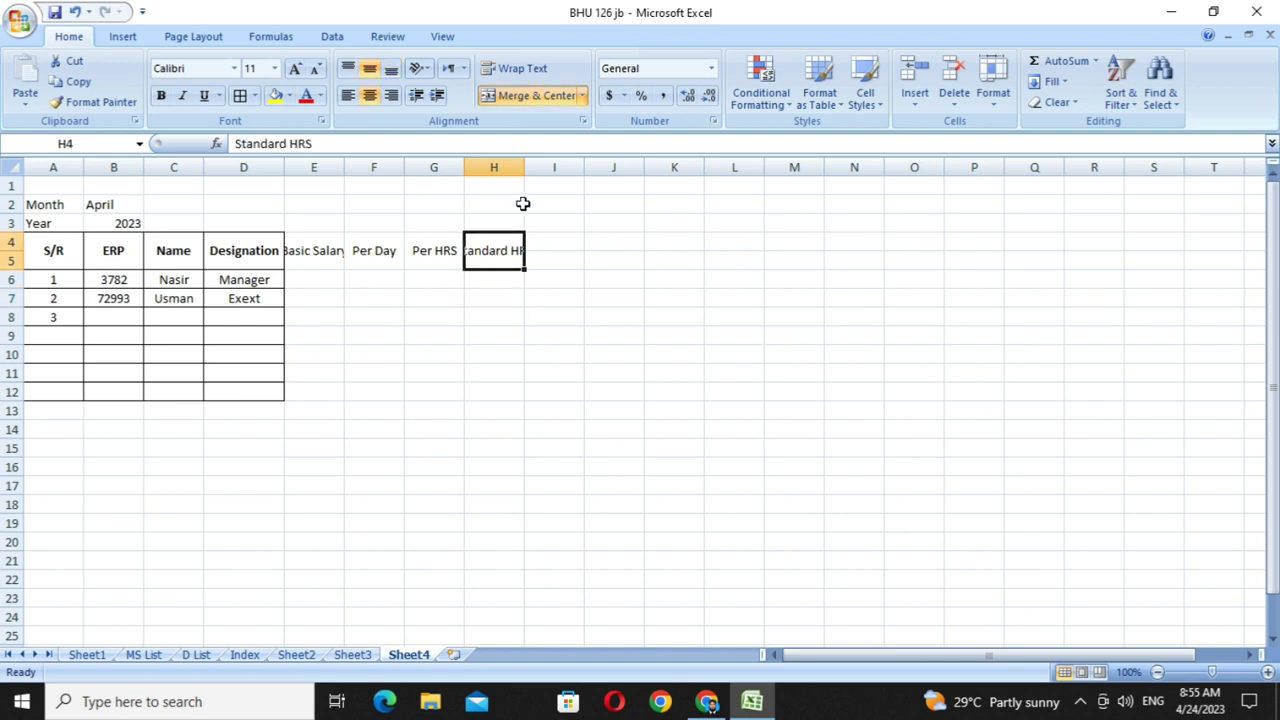
pyautogui.moveTo(524, 167)
pyautogui.mouseDown()
pyautogui.moveTo(543, 167)
pyautogui.moveTo(530, 171)
pyautogui.mouseUp()
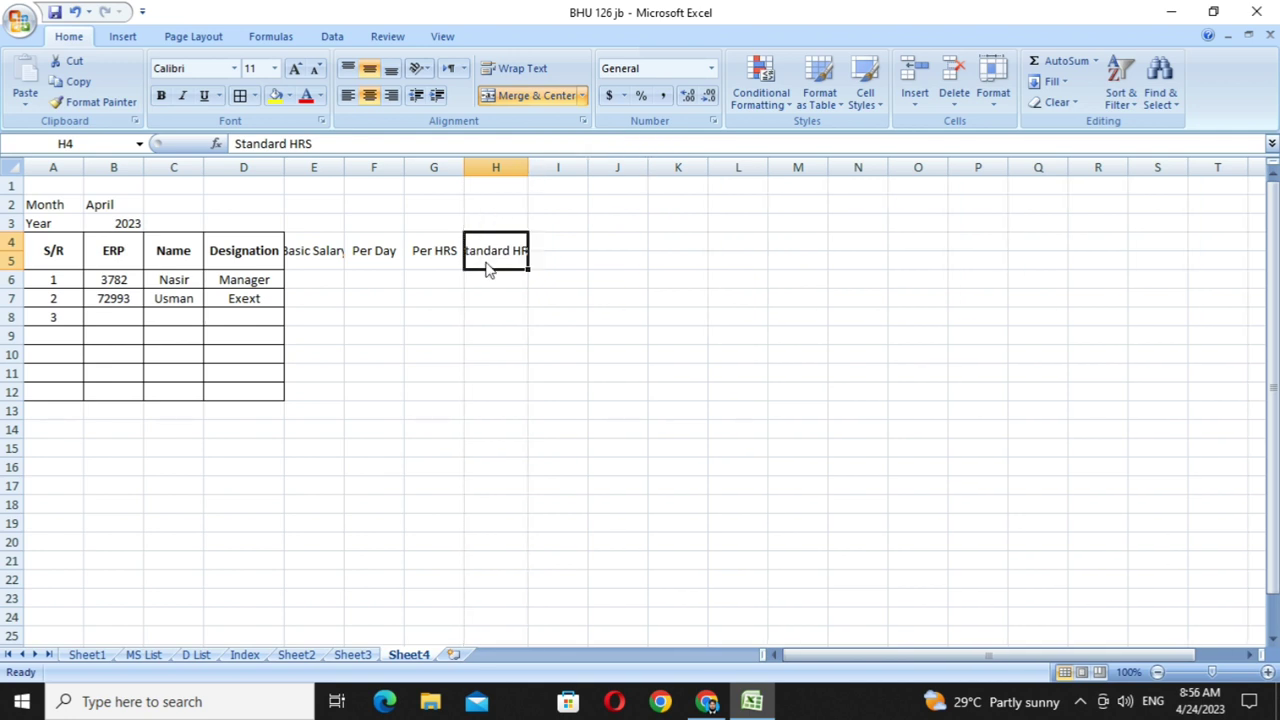
pyautogui.click(522, 72)
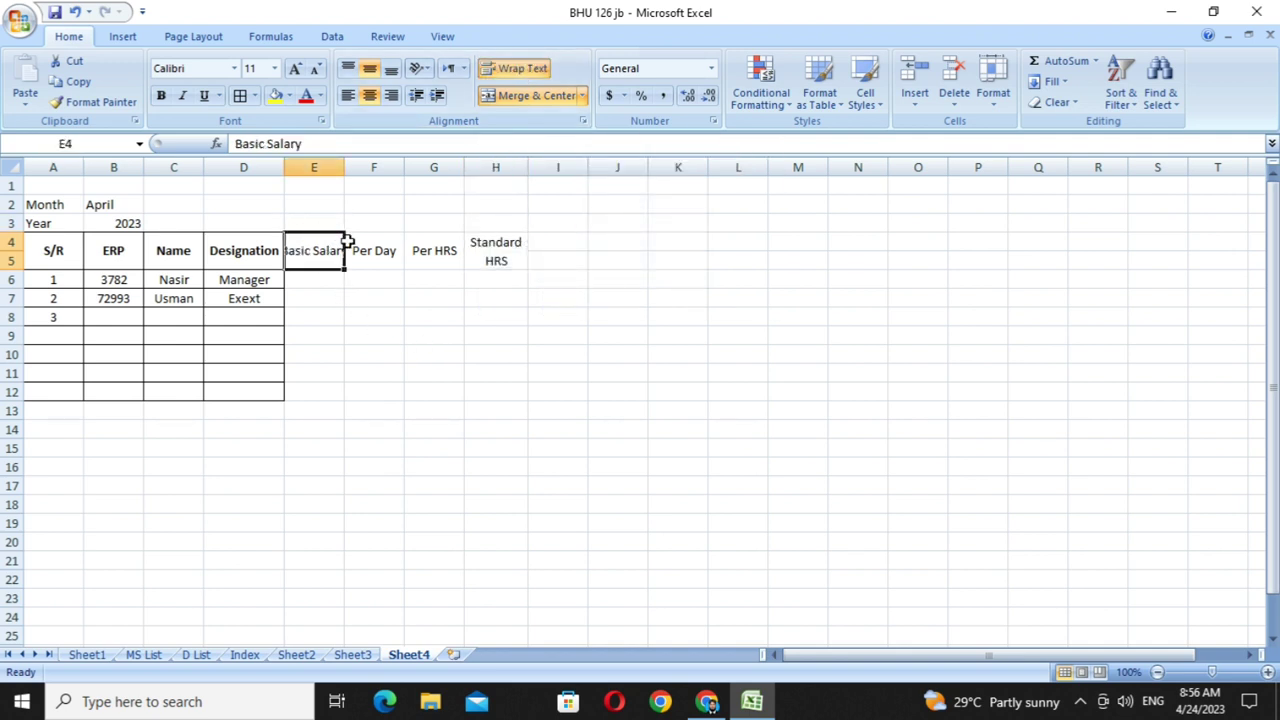
pyautogui.moveTo(295, 237); pyautogui.dragTo(360, 251)
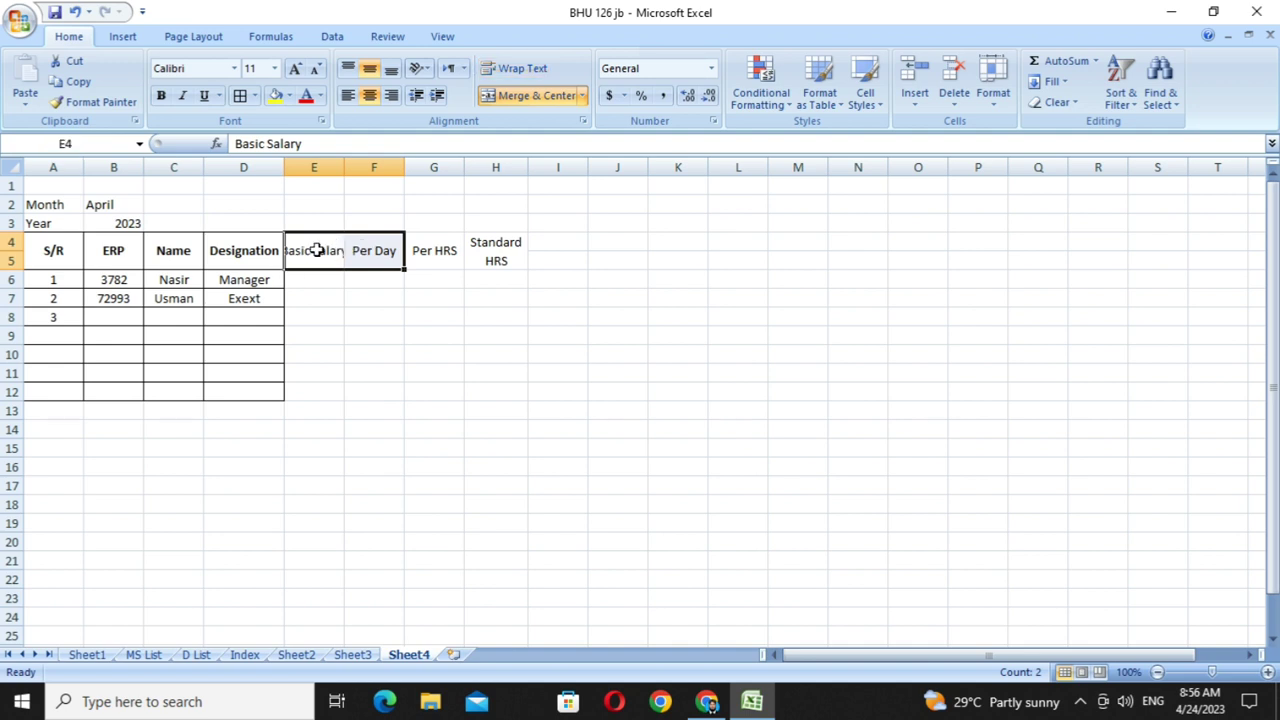
pyautogui.click(316, 250)
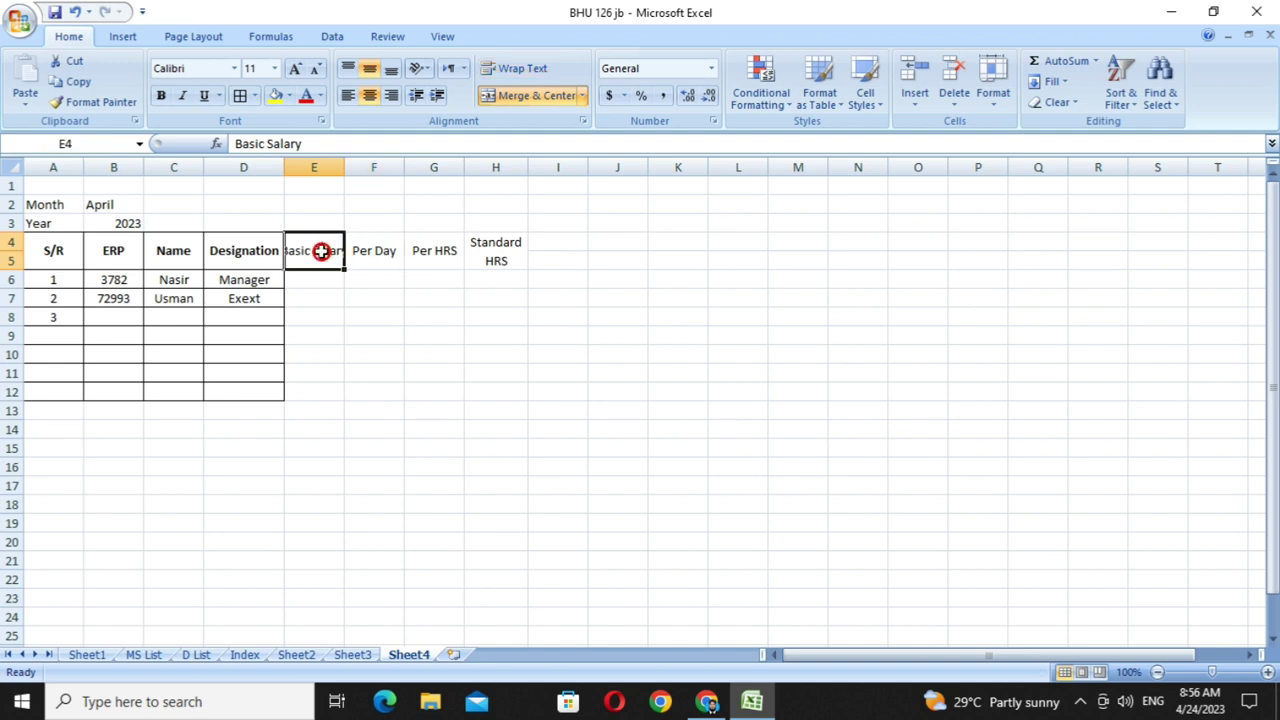
pyautogui.click(520, 69)
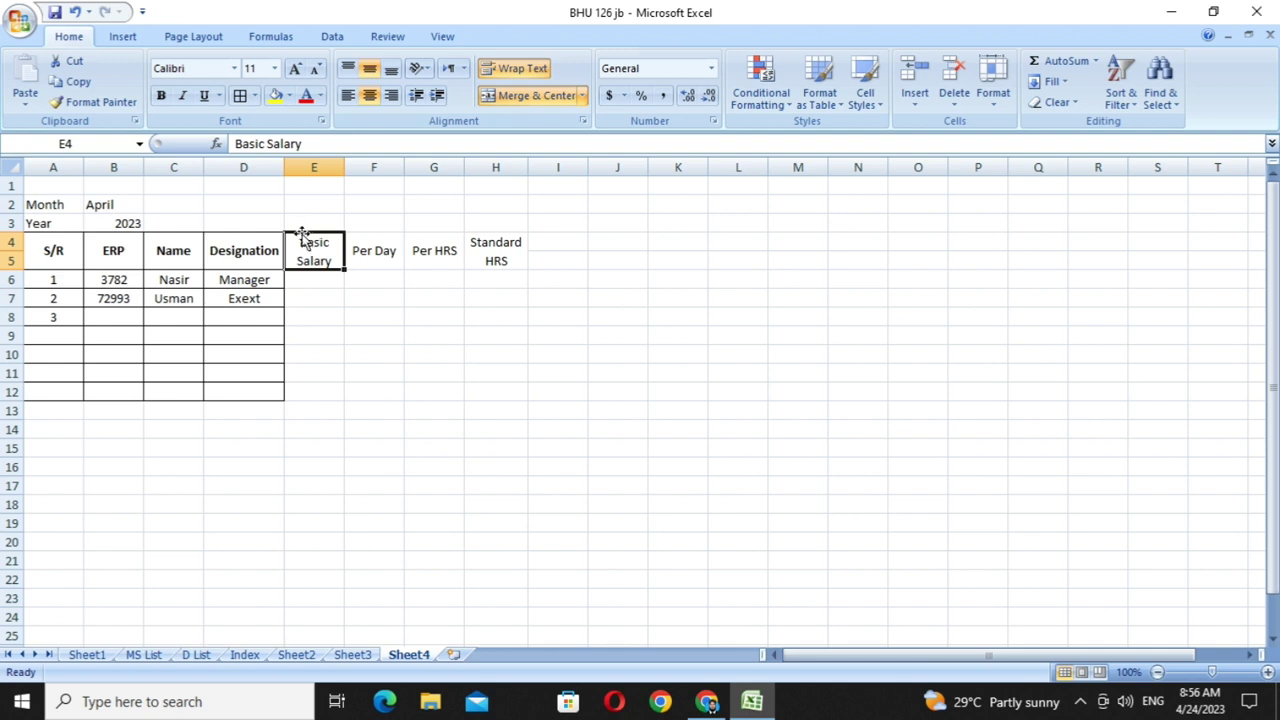
# - Apply All Borders to E4:H12 and make the headers in E4:H5 bold
pyautogui.moveTo(305, 234)
pyautogui.mouseDown()
pyautogui.moveTo(478, 255)
pyautogui.moveTo(476, 392)
pyautogui.mouseUp()
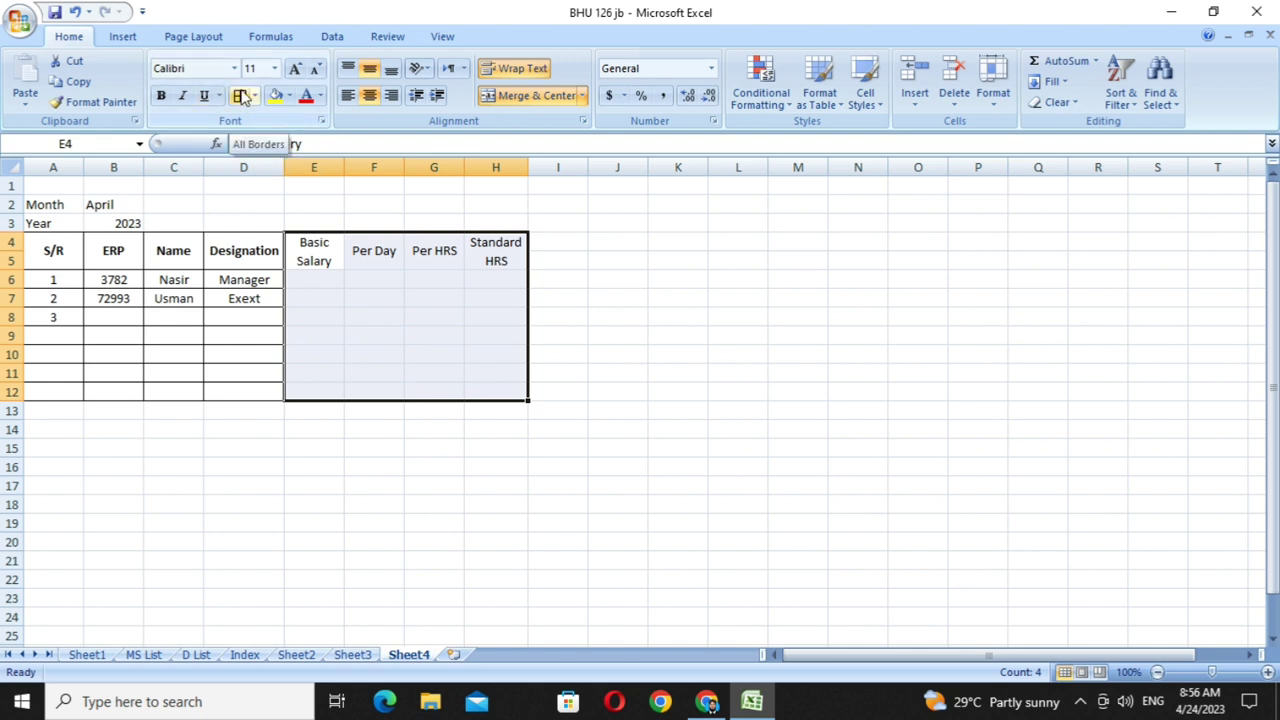
pyautogui.click(244, 97)
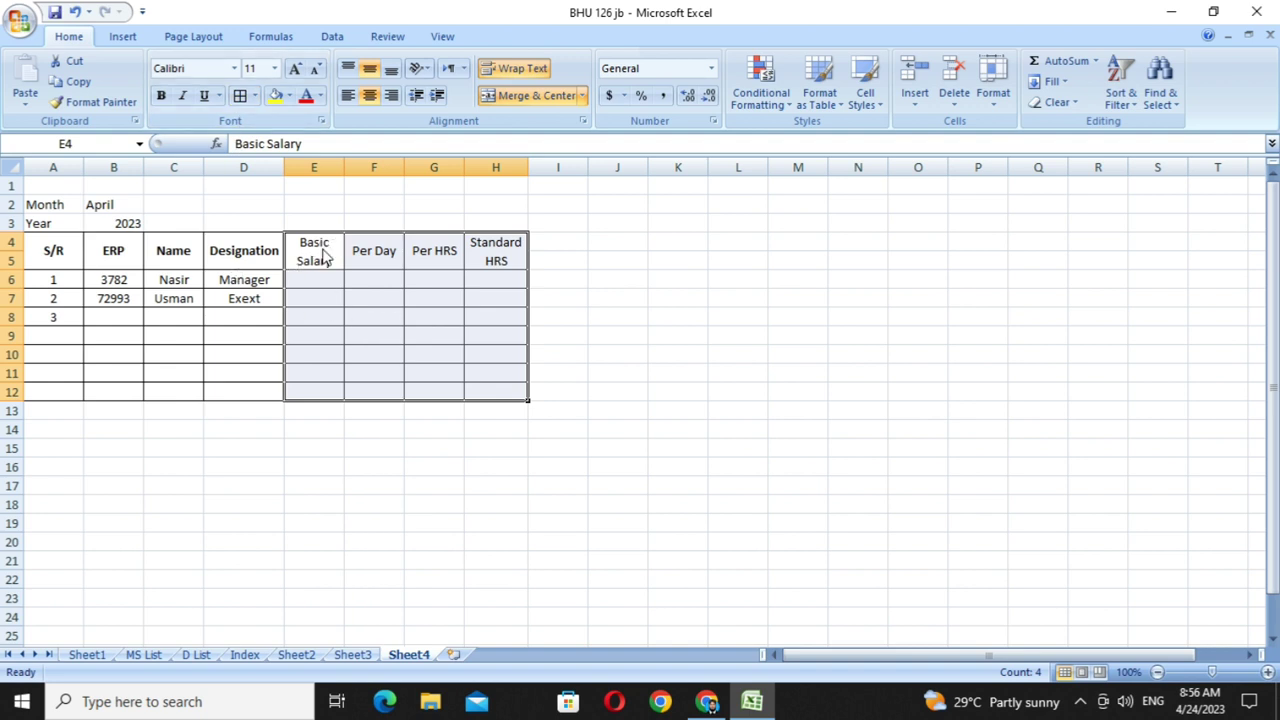
pyautogui.moveTo(329, 247); pyautogui.dragTo(491, 251)
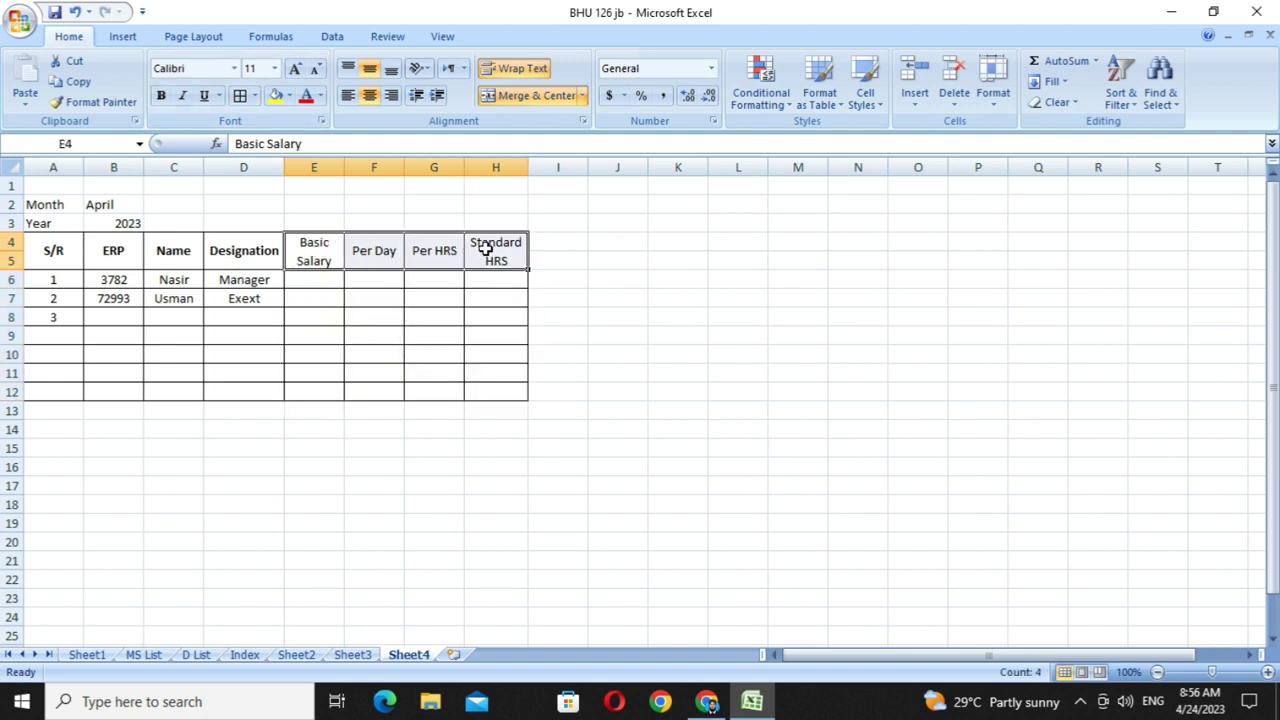
pyautogui.click(161, 97)
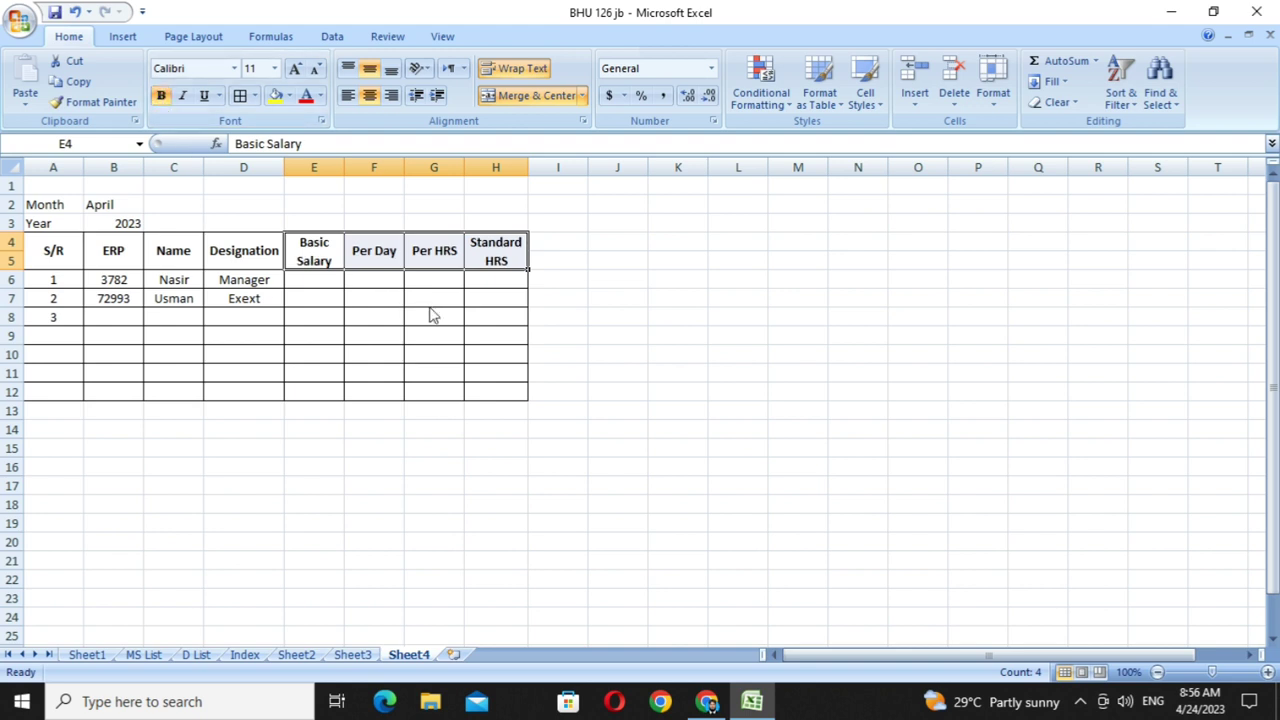
# - Enter 62772 in E6 and the formula =E6/30 in F6, giving 2092.4
pyautogui.click(324, 282)
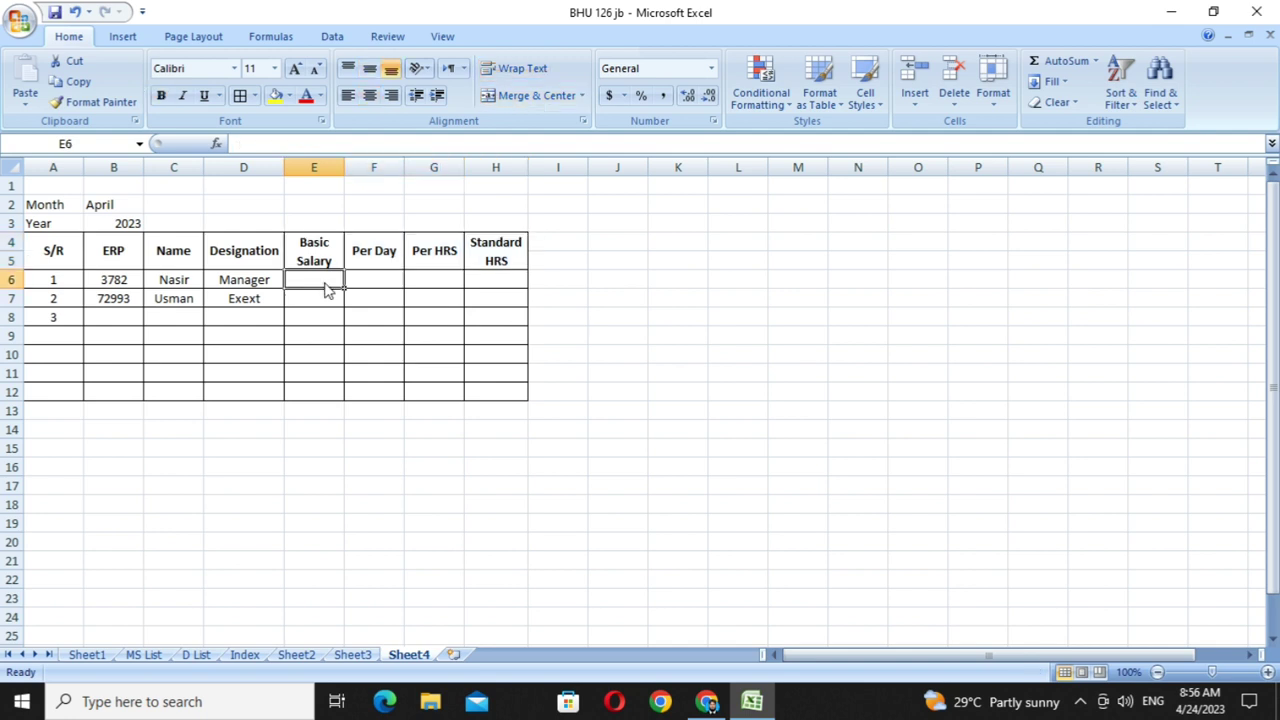
pyautogui.write('62772')
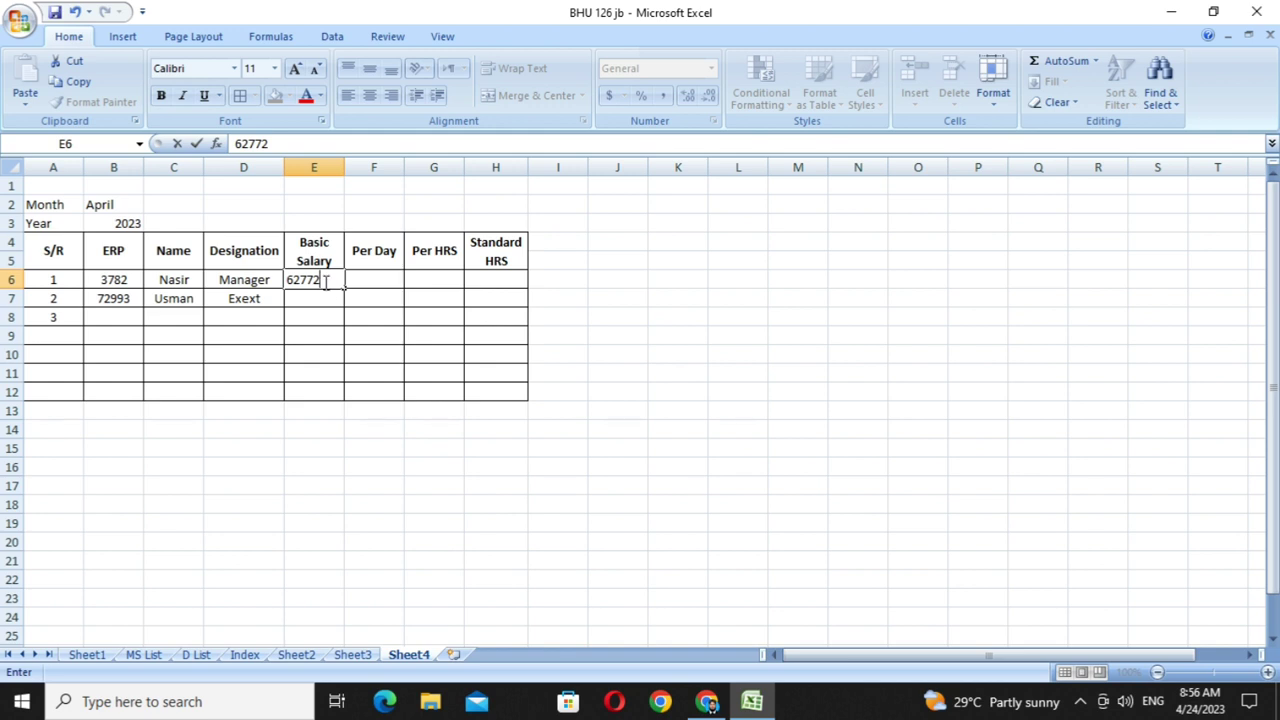
pyautogui.press('Tab')
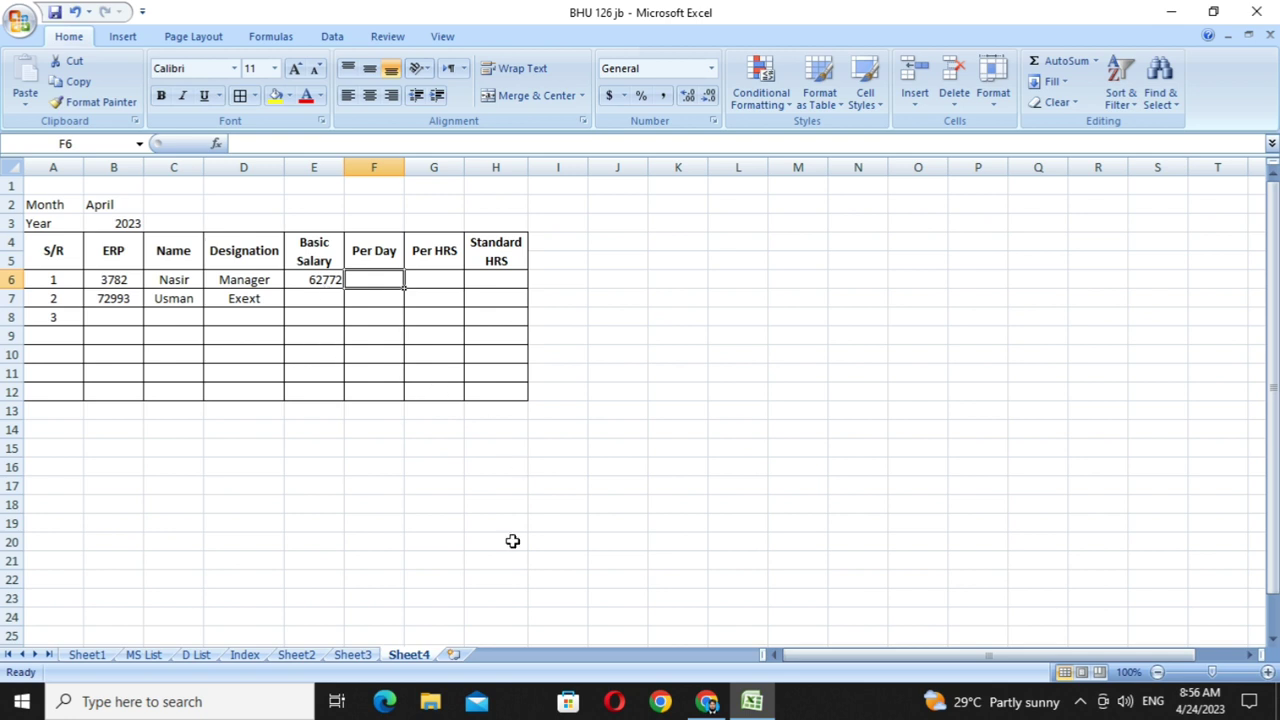
pyautogui.write('=')
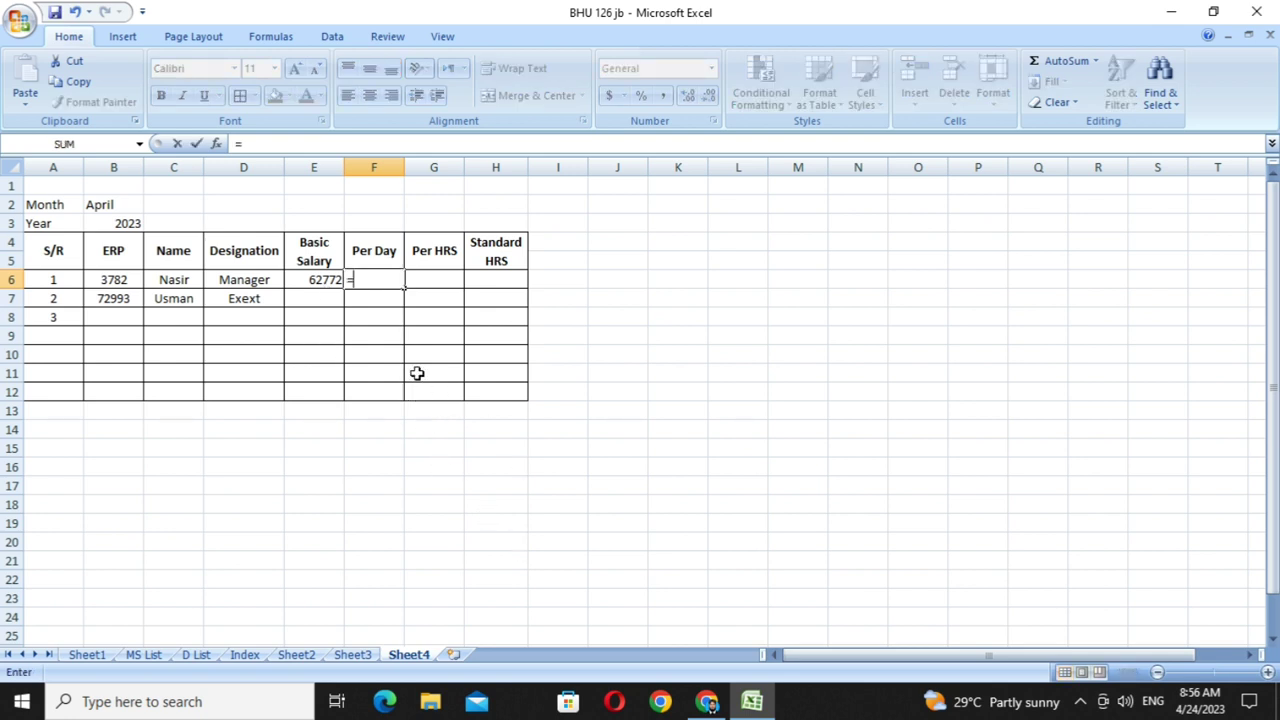
pyautogui.click(314, 280)
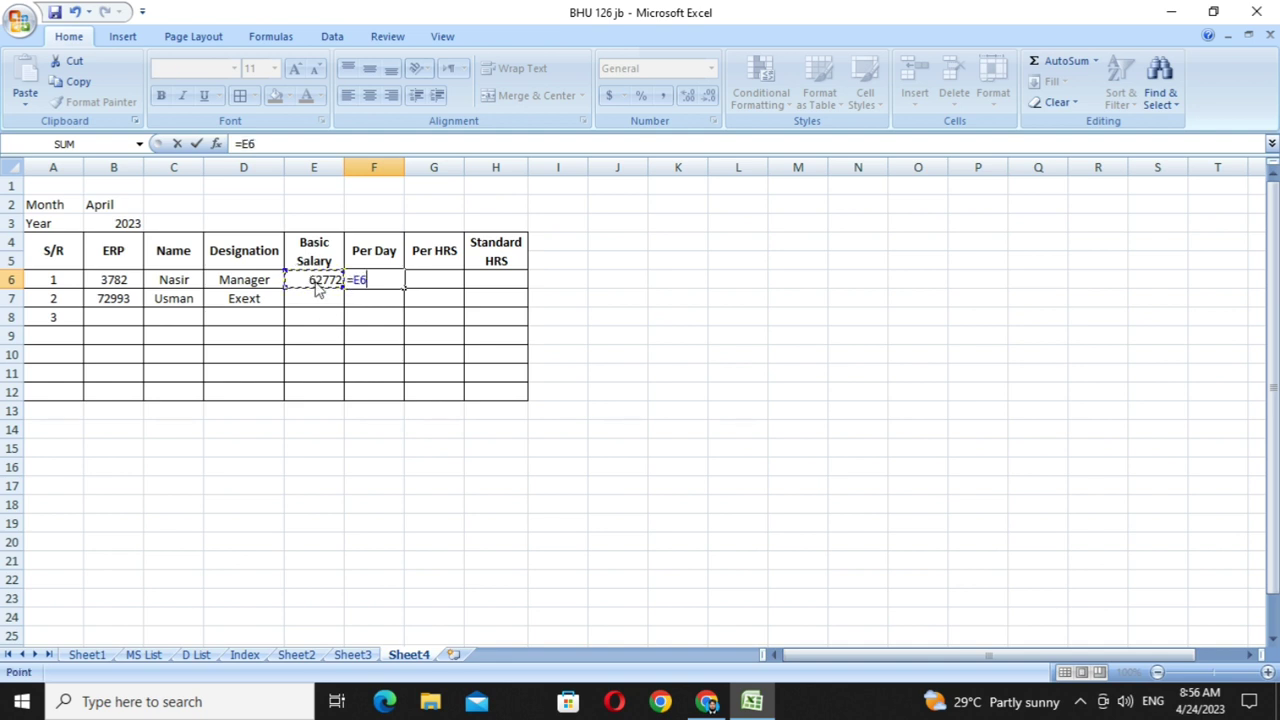
pyautogui.write('/')
pyautogui.write('30')
pyautogui.click(316, 292)
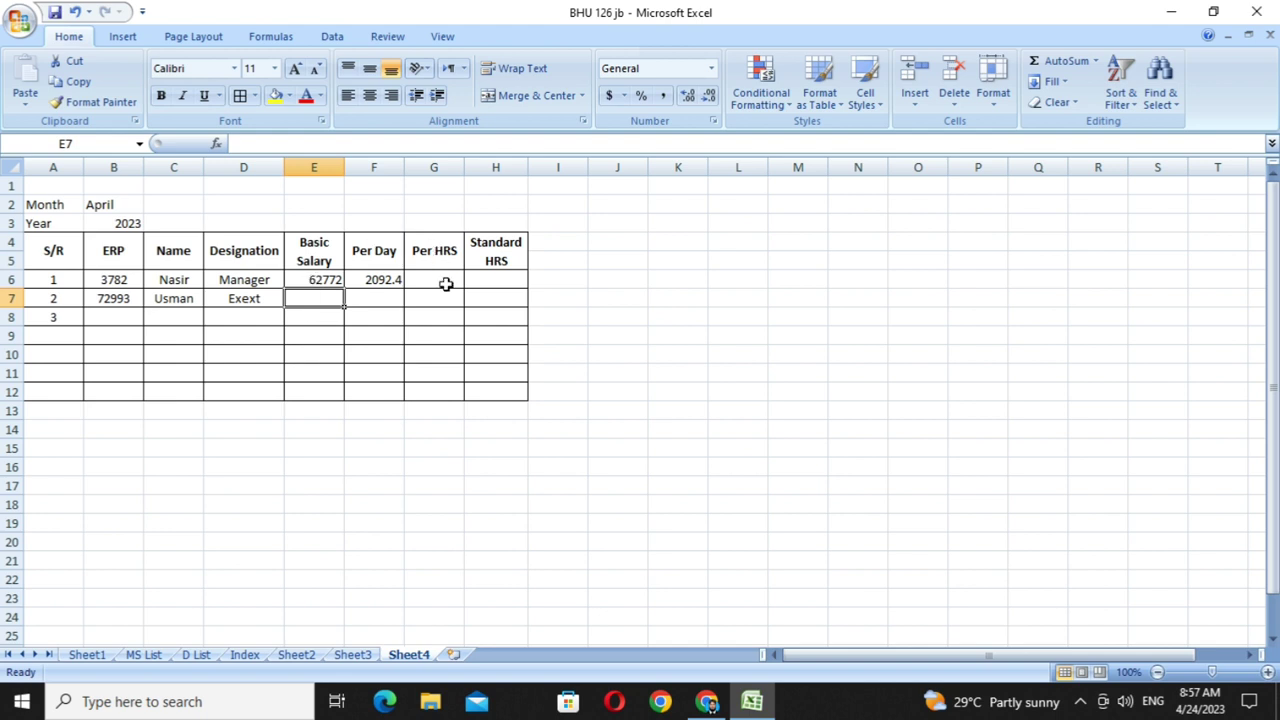
# - Enter 8 standard hours in H6
pyautogui.click(494, 281)
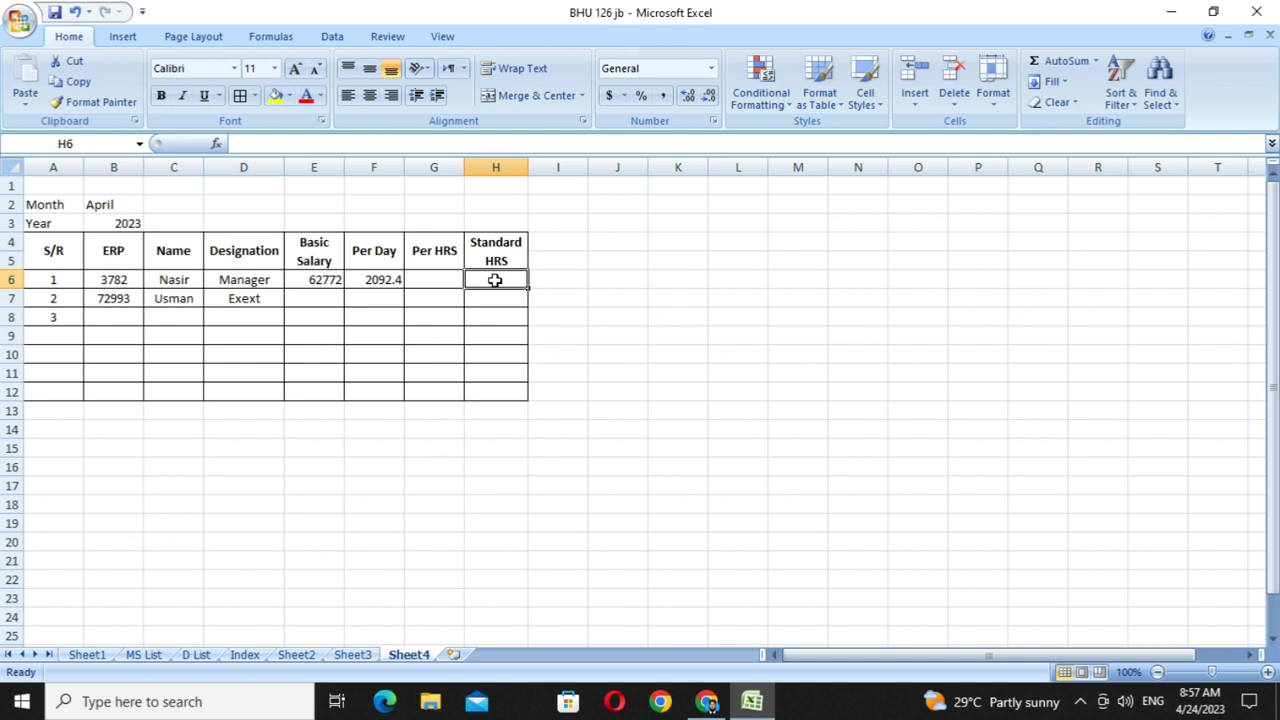
pyautogui.write('8')
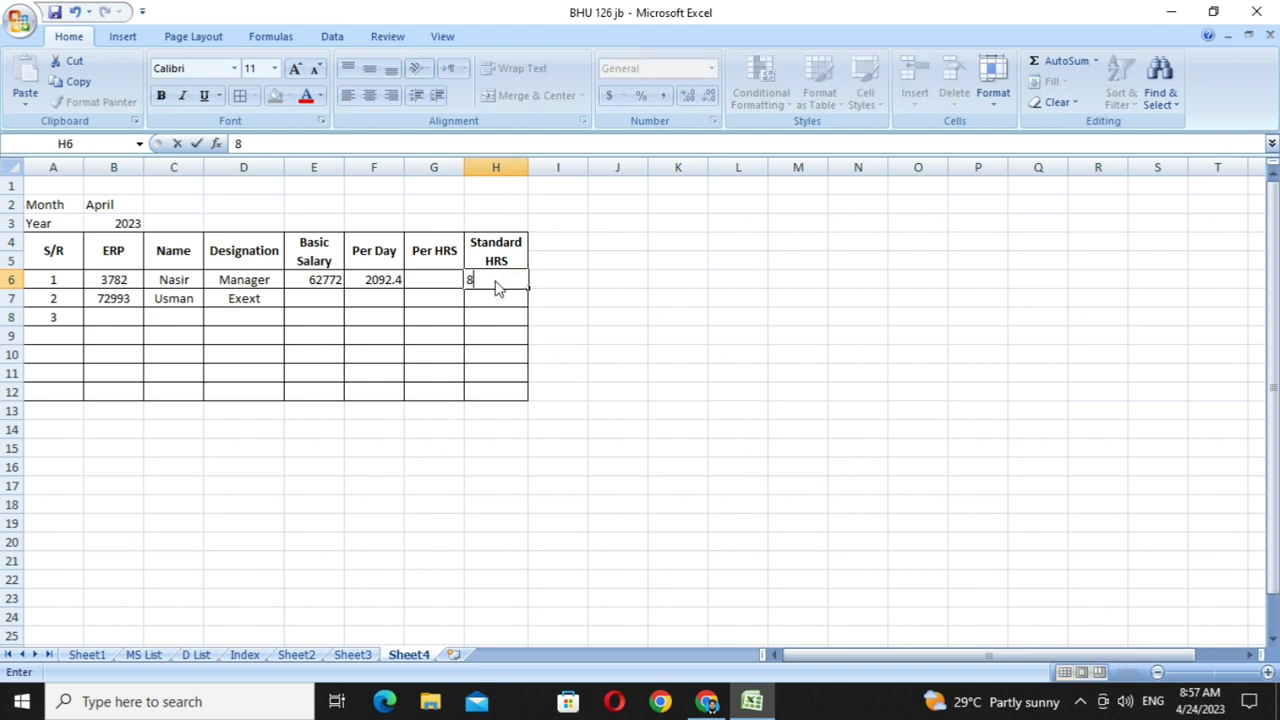
pyautogui.press('Return')
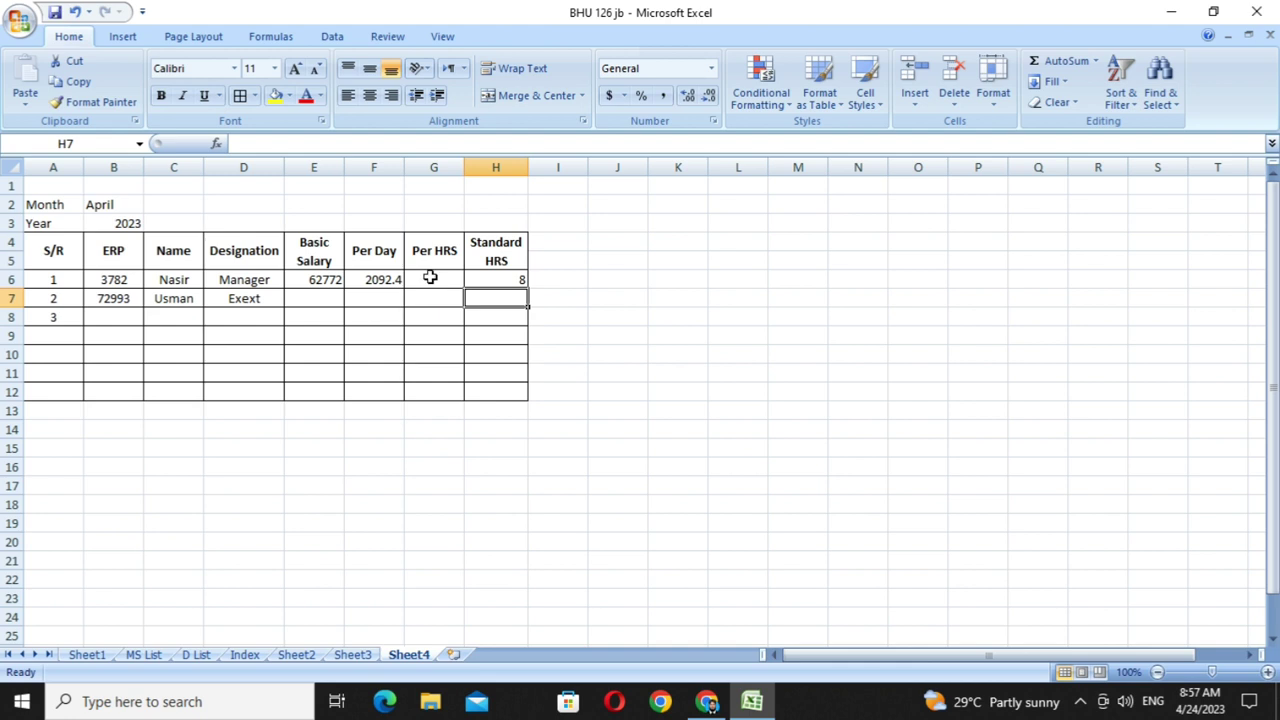
# - Make G6 compute the hourly rate =F6/H6 (261.55), then type 1 in I4
pyautogui.click(430, 278)
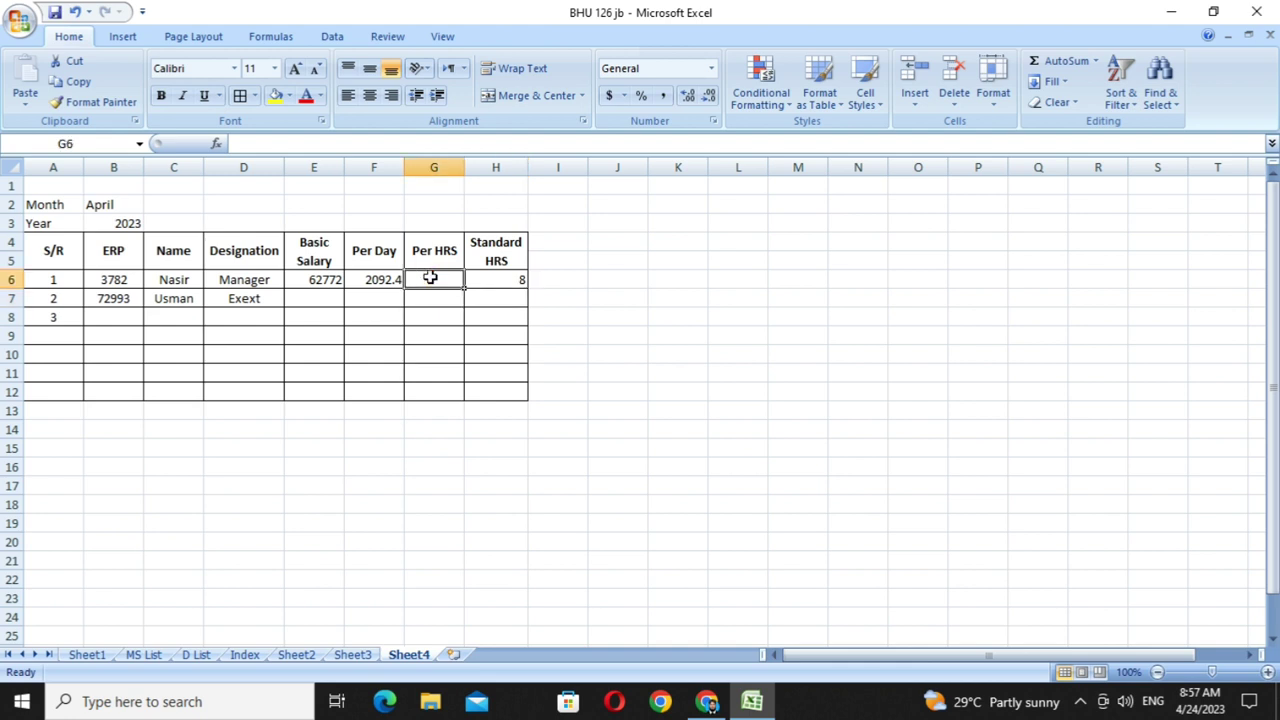
pyautogui.write('=')
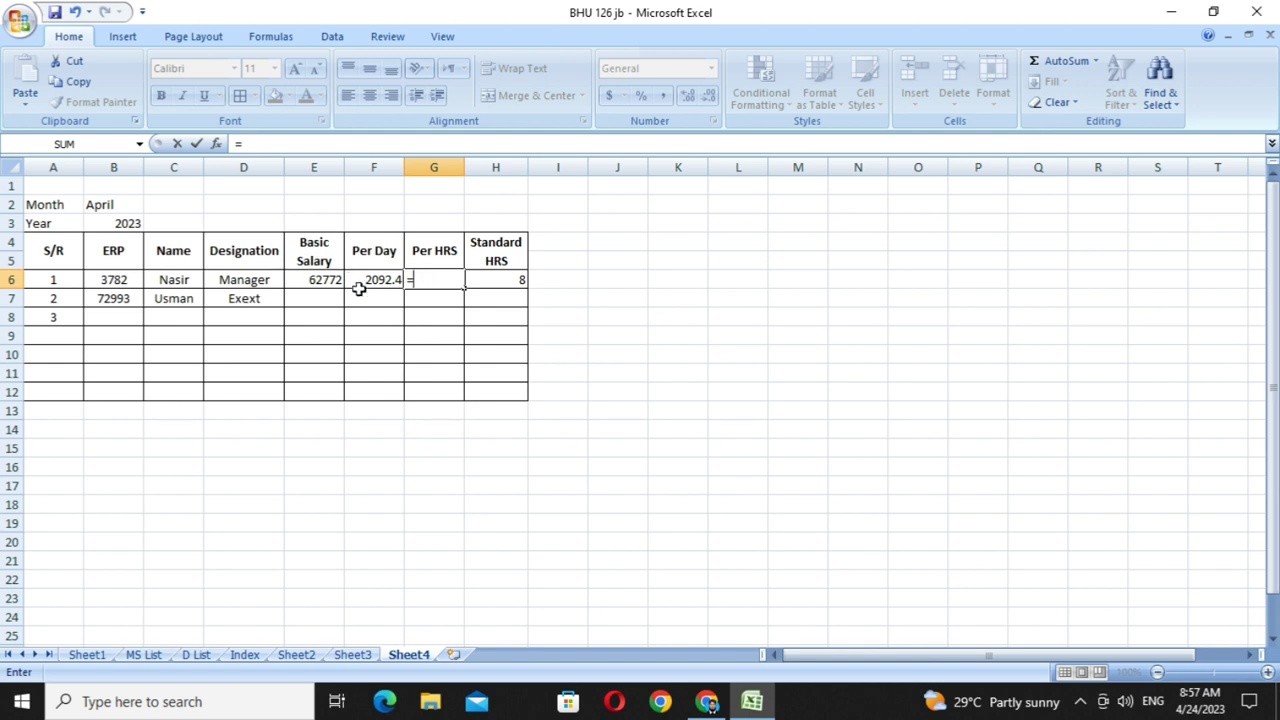
pyautogui.click(373, 284)
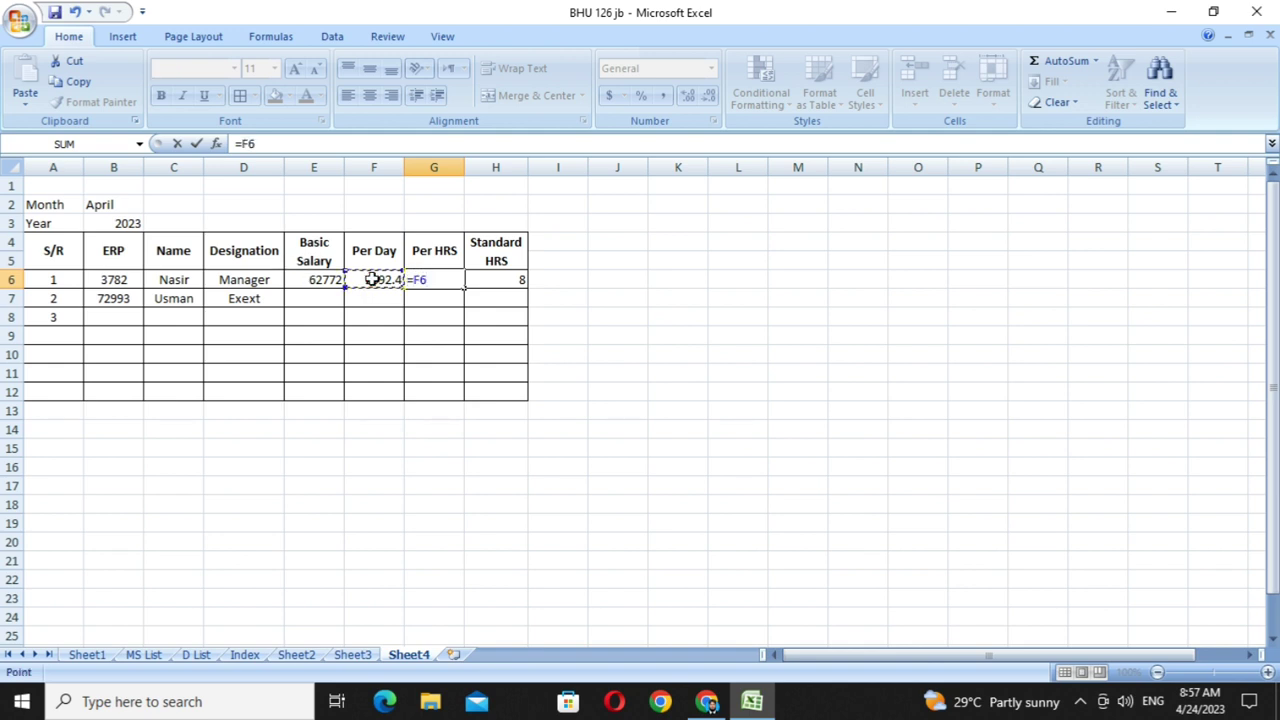
pyautogui.write('/')
pyautogui.click(503, 281)
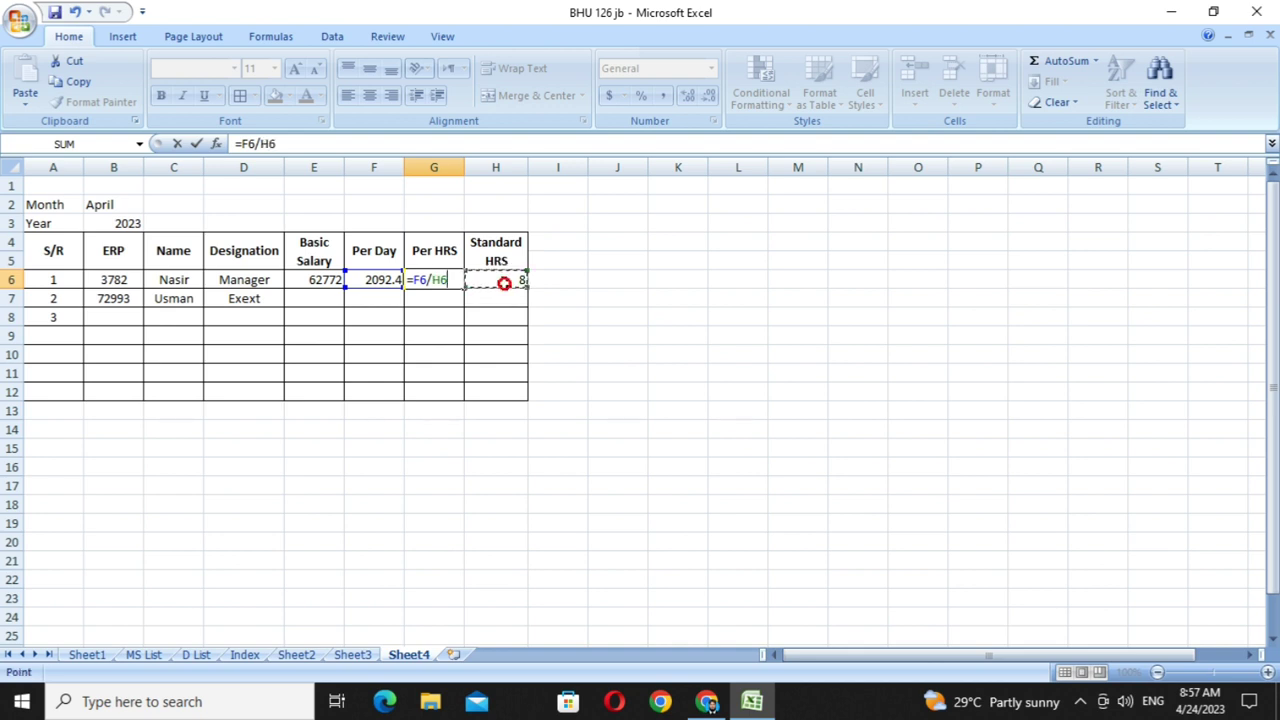
pyautogui.press('Return')
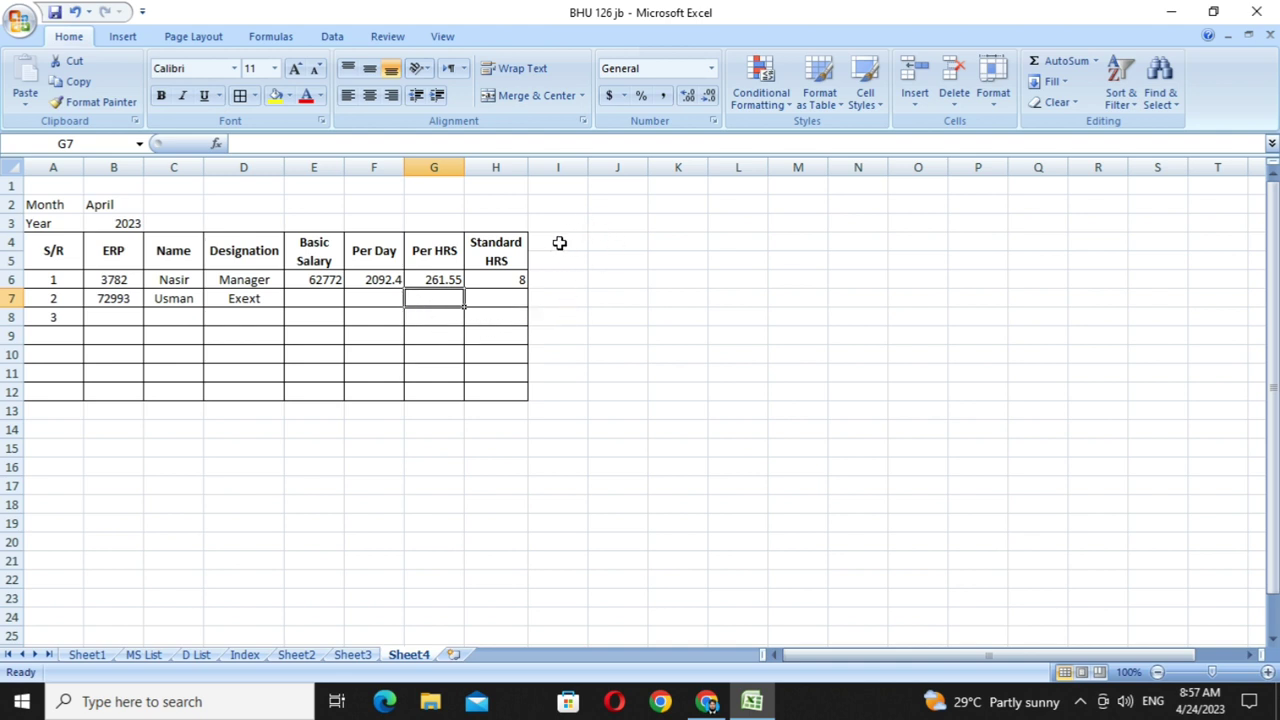
pyautogui.click(559, 244)
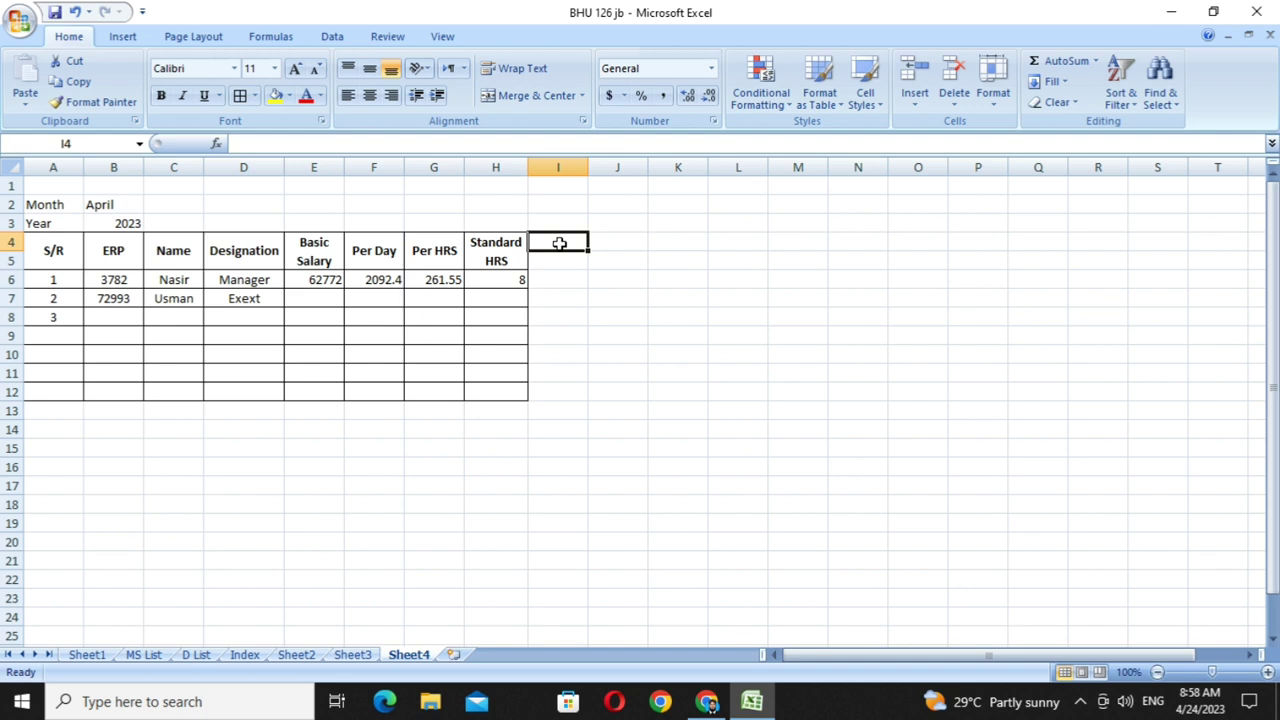
pyautogui.write('1')
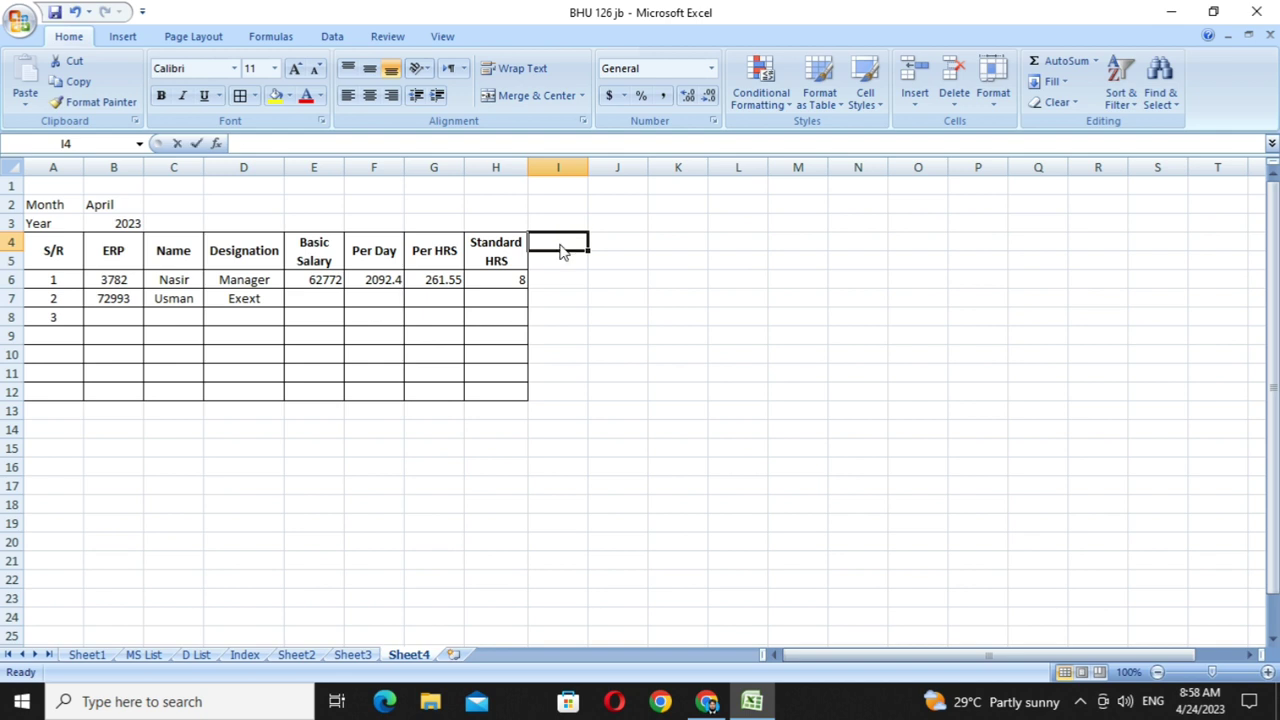
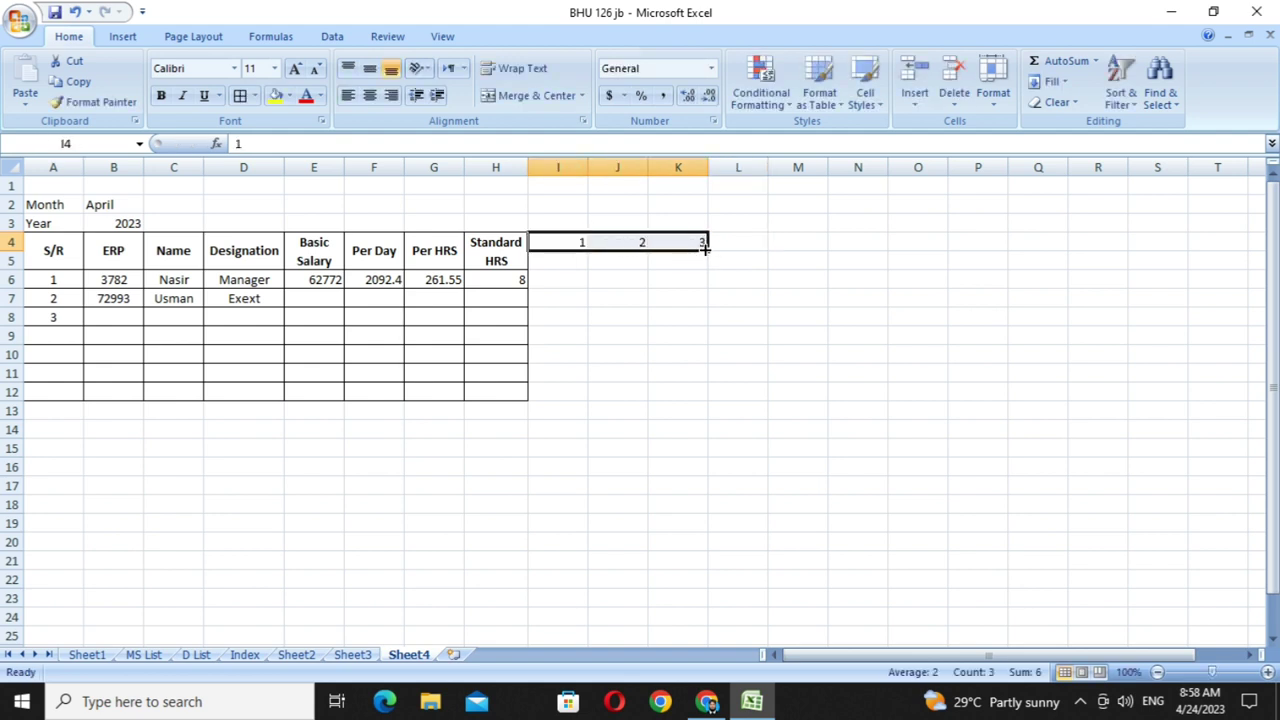
# - Fill day numbers 1–10 across I4:R4 and enter Sun in I5 under day 1
pyautogui.moveTo(708, 254); pyautogui.dragTo(1103, 237)
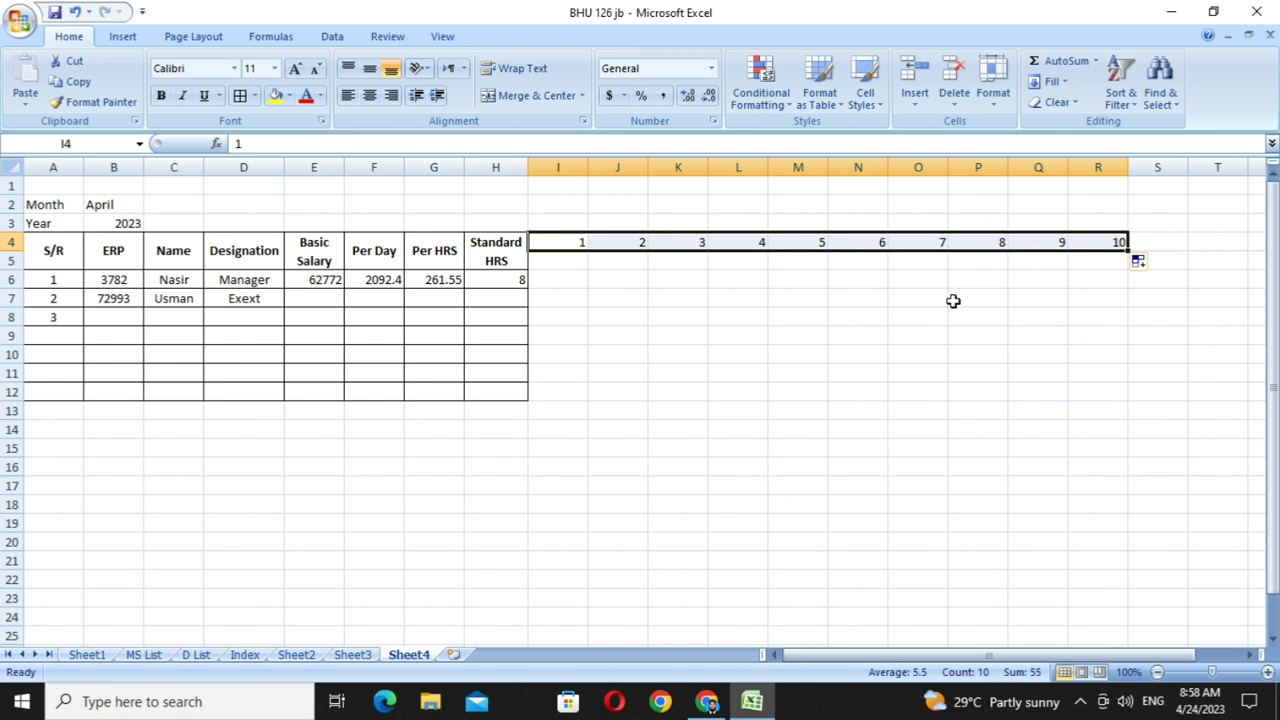
pyautogui.click(564, 262)
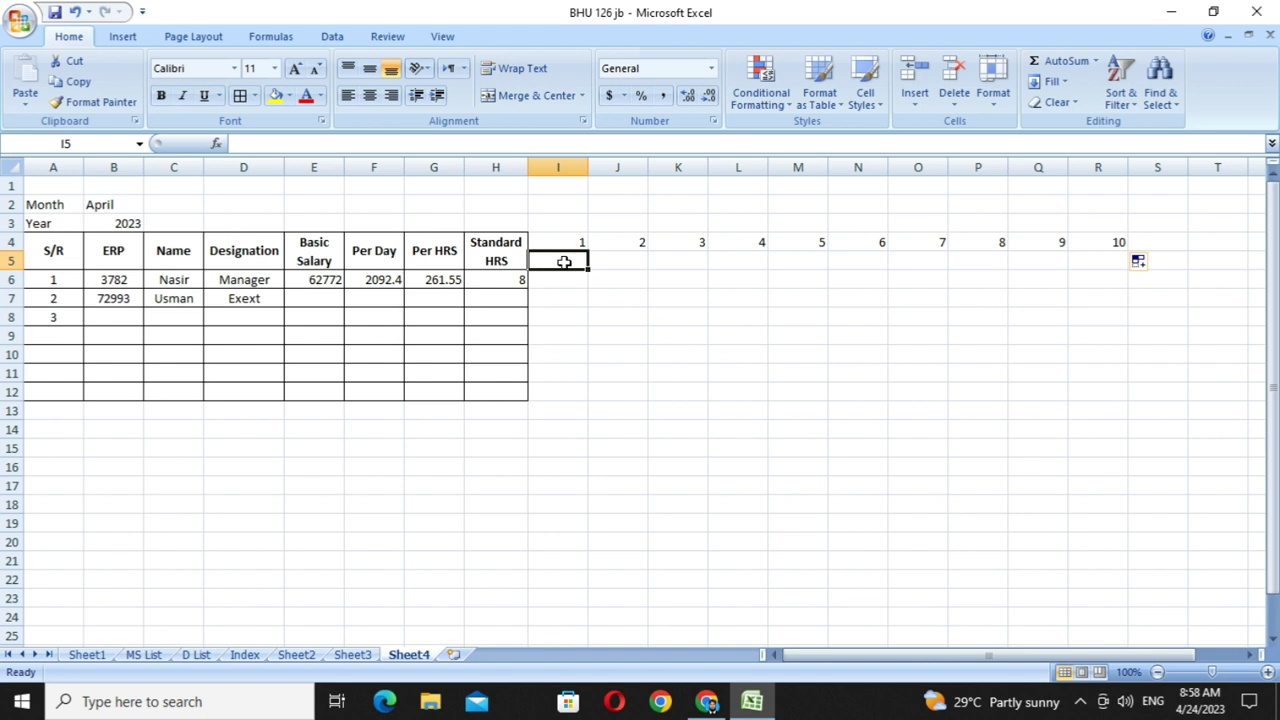
pyautogui.write('Sun')
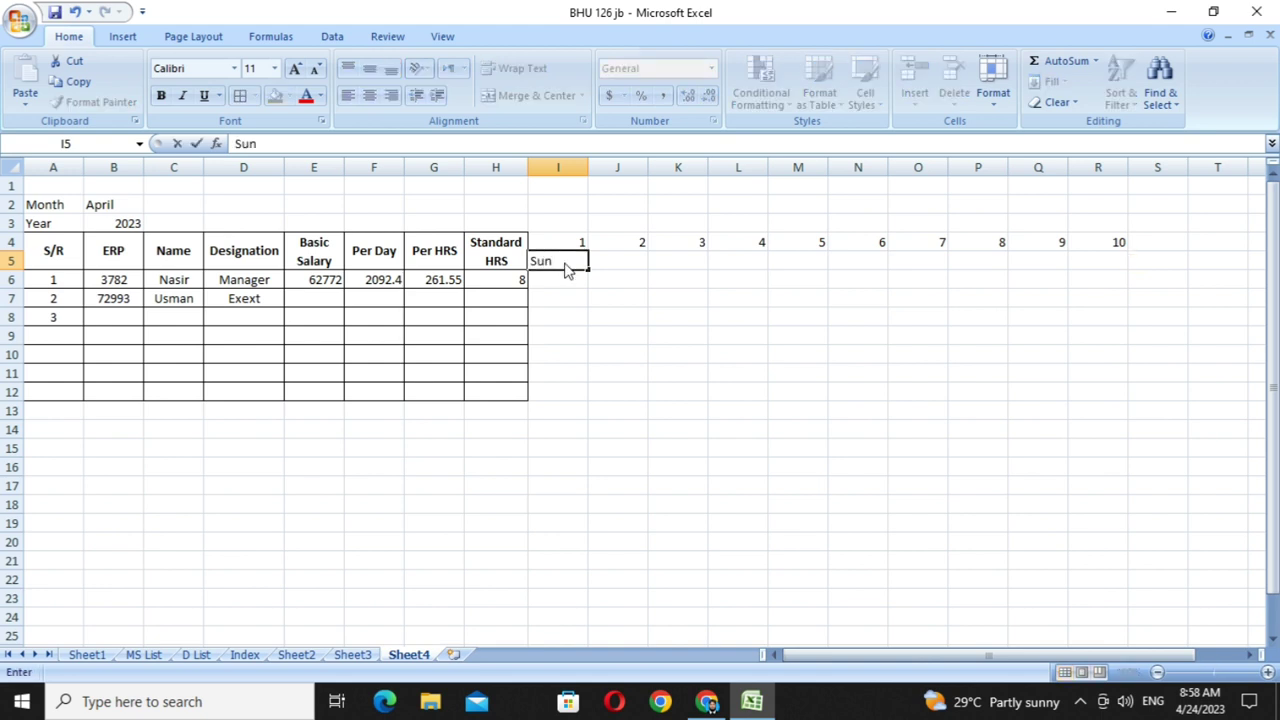
pyautogui.press('Tab')
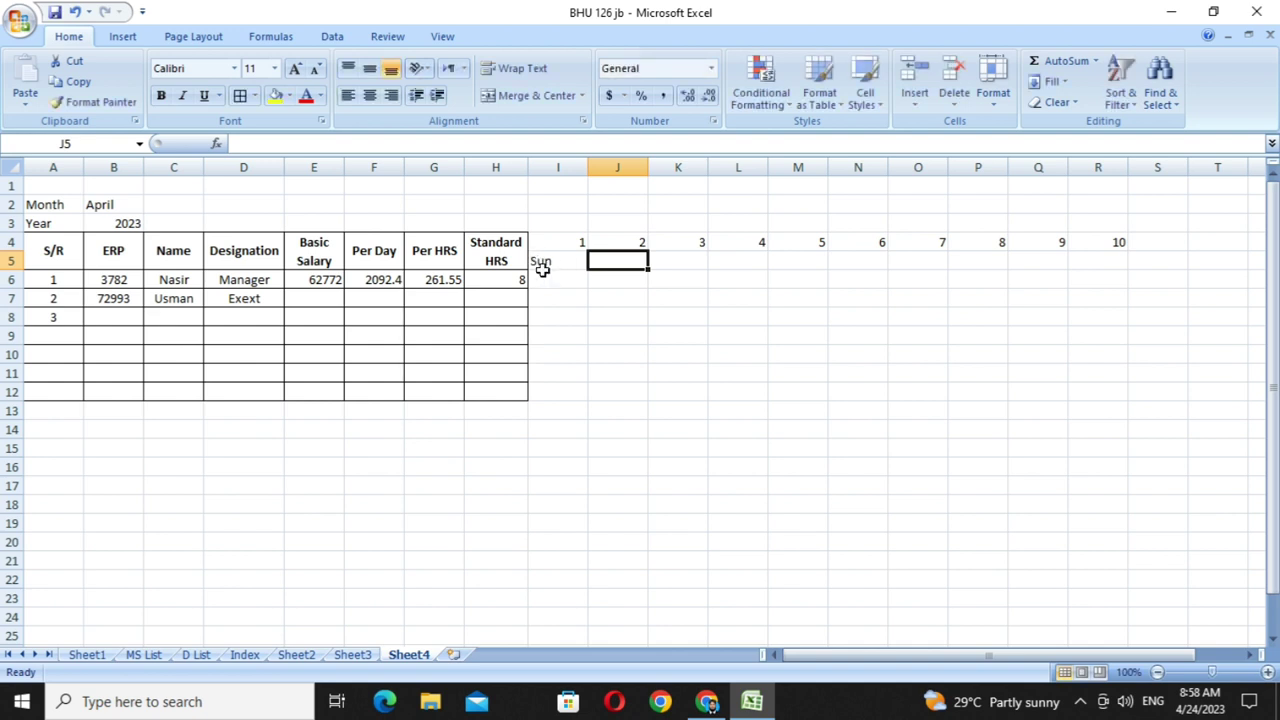
# - Extend the weekday names from Sun through Tue across row 5 to column R
pyautogui.click(546, 262)
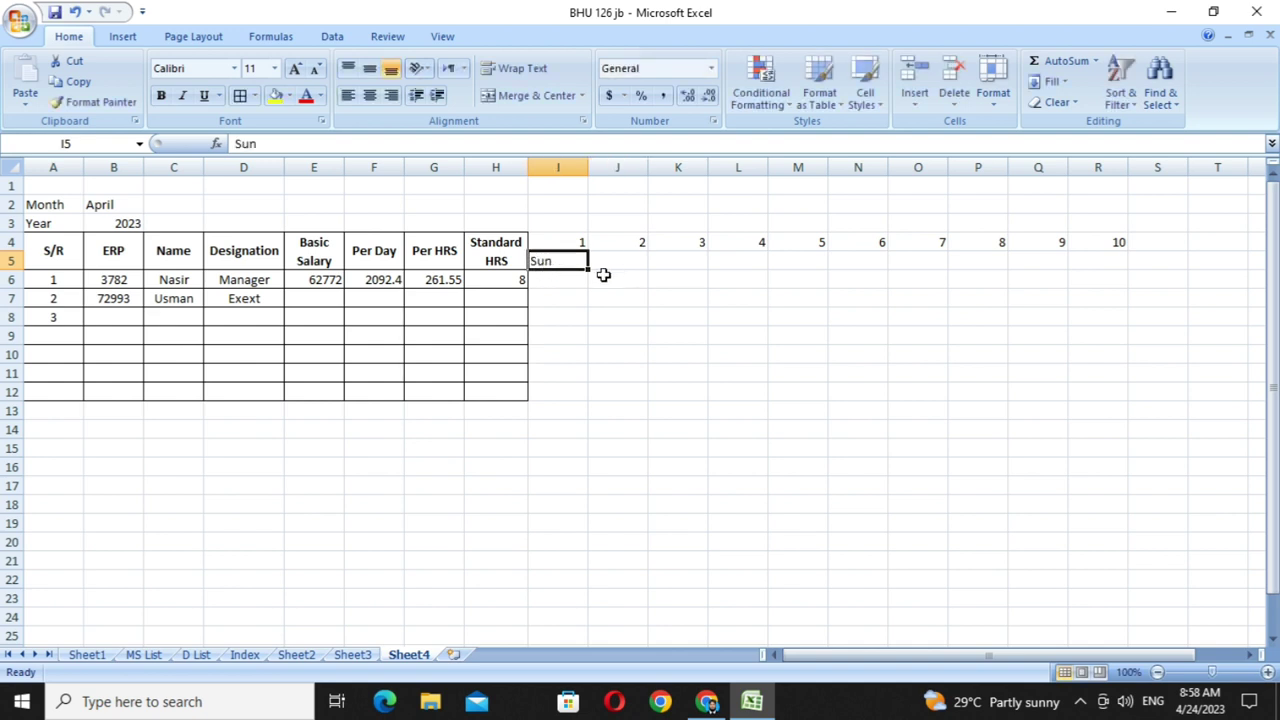
pyautogui.moveTo(588, 270); pyautogui.dragTo(1009, 276)
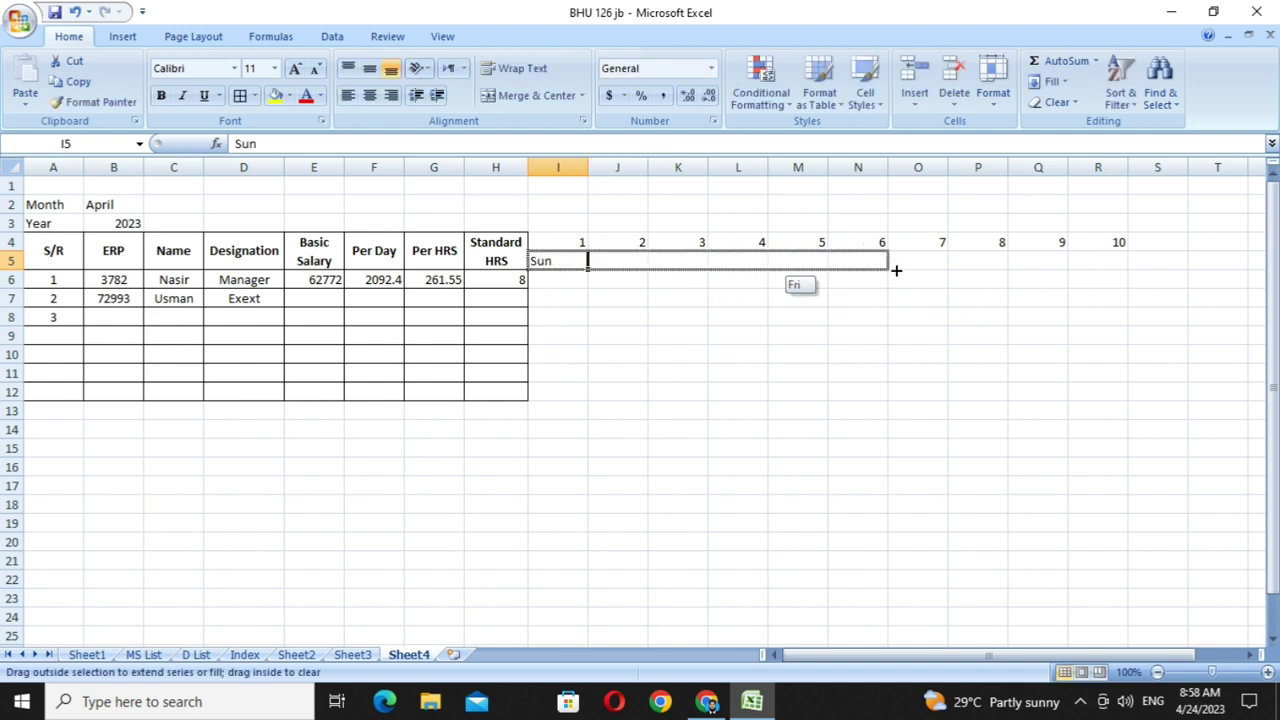
pyautogui.moveTo(1009, 276); pyautogui.dragTo(1110, 265)
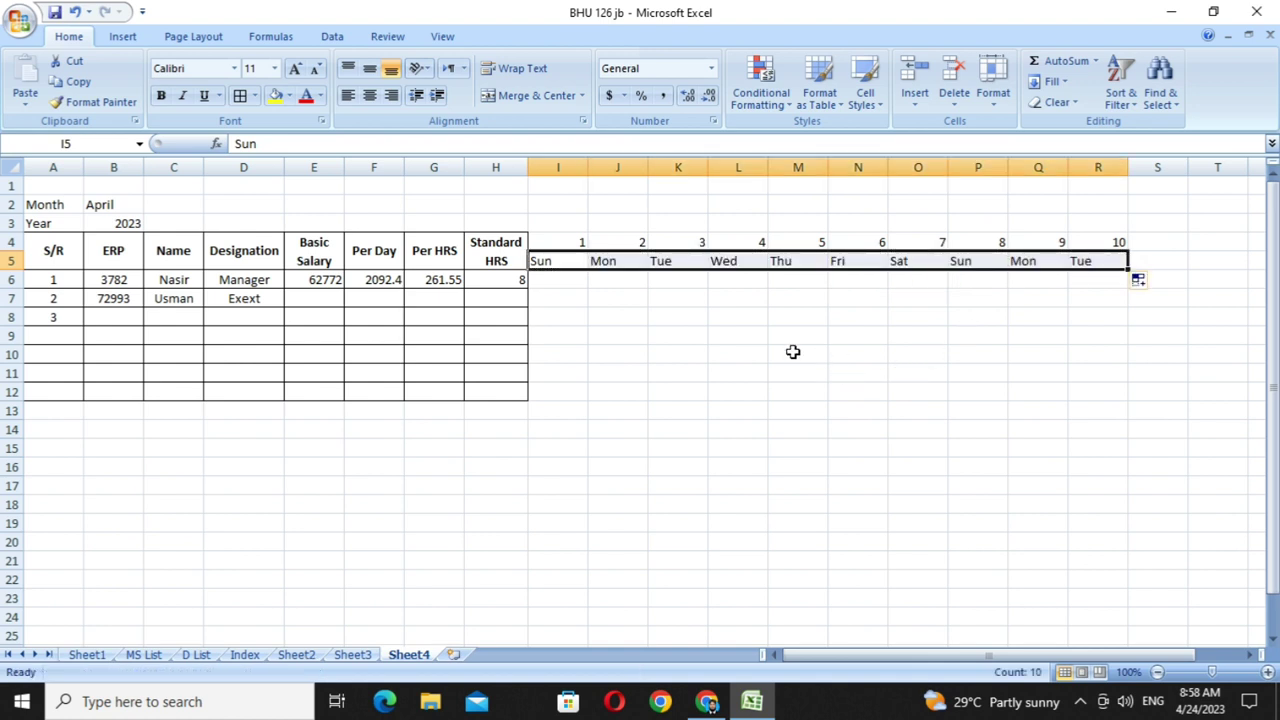
pyautogui.moveTo(549, 242)
pyautogui.mouseDown()
pyautogui.moveTo(808, 287)
pyautogui.moveTo(1078, 258)
pyautogui.mouseUp()
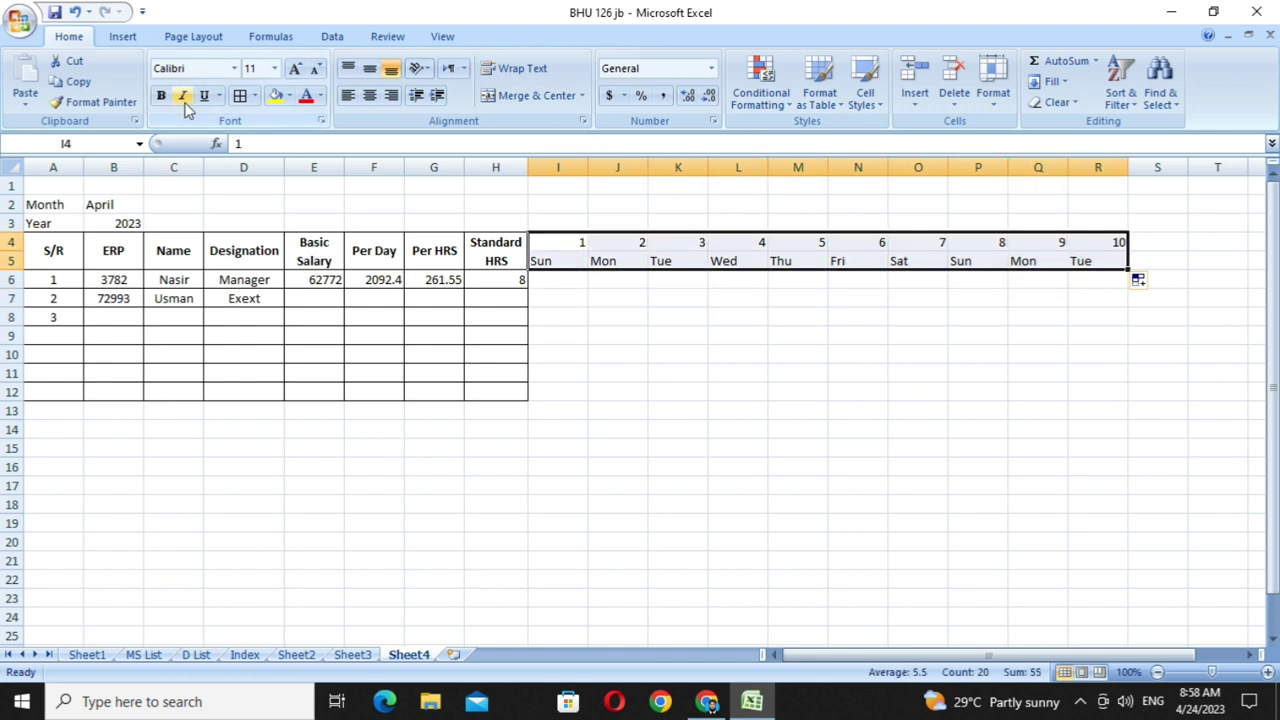
# - Apply All Borders to the day header cells I4:R5, keeping bottom alignment
pyautogui.click(240, 97)
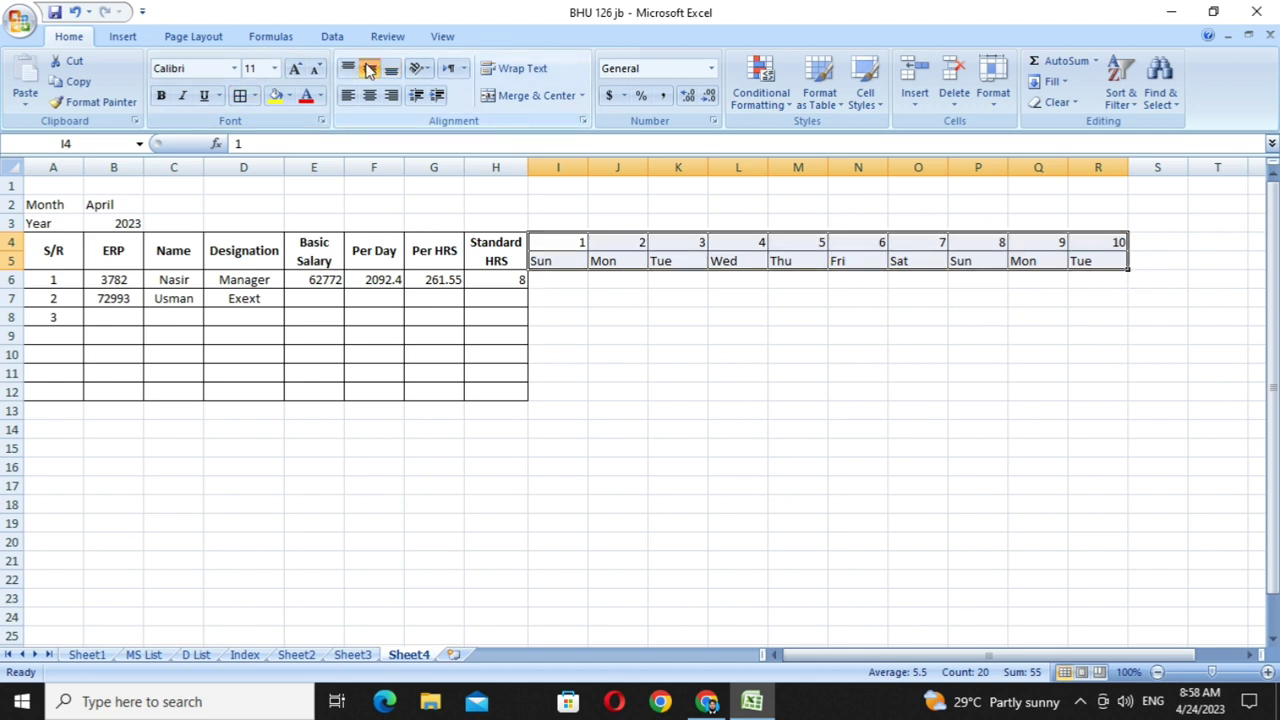
pyautogui.click(369, 68)
pyautogui.click(369, 68)
pyautogui.click(710, 340)
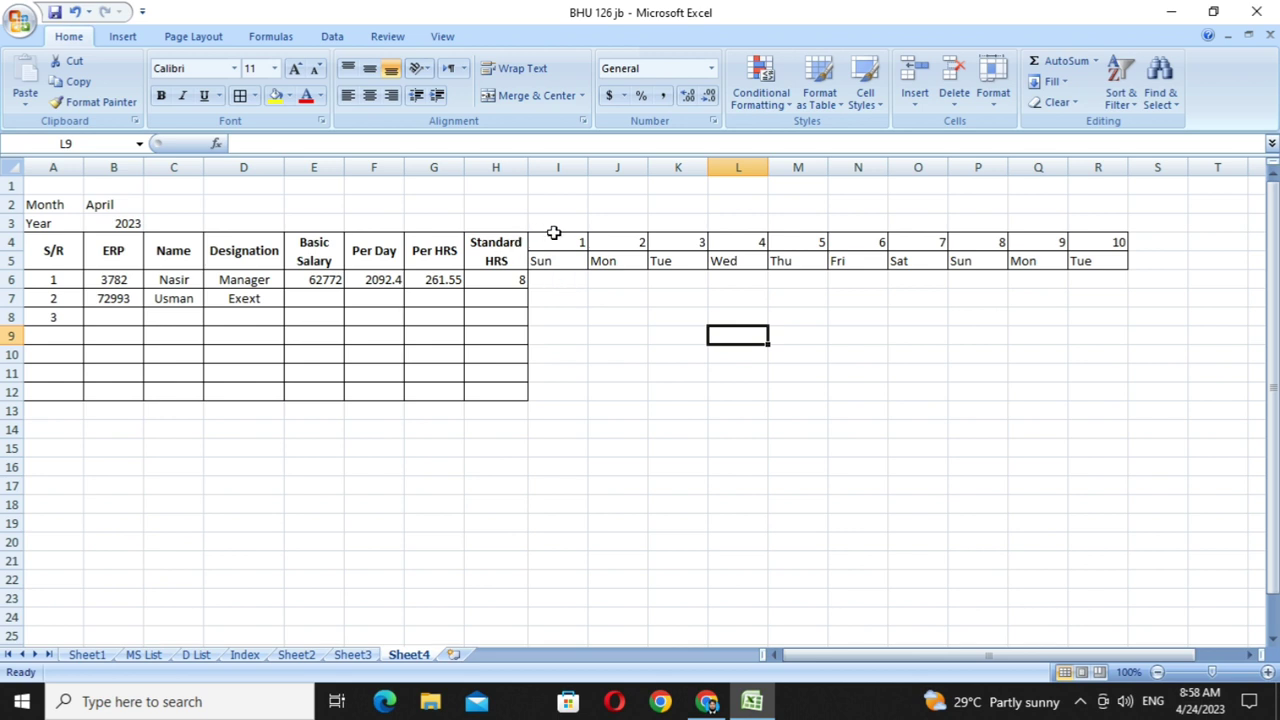
# - Apply All Borders to the whole day-column grid I4:R12
pyautogui.moveTo(550, 240)
pyautogui.mouseDown()
pyautogui.moveTo(916, 412)
pyautogui.moveTo(1108, 390)
pyautogui.mouseUp()
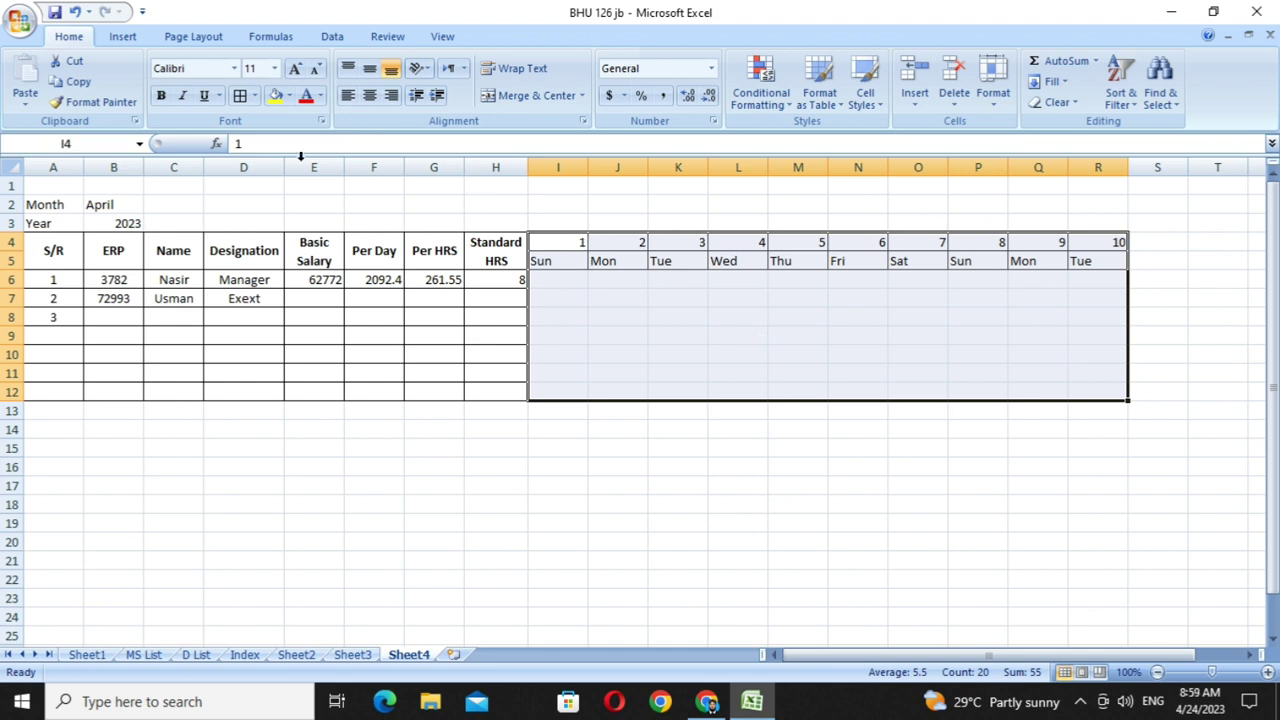
pyautogui.click(242, 100)
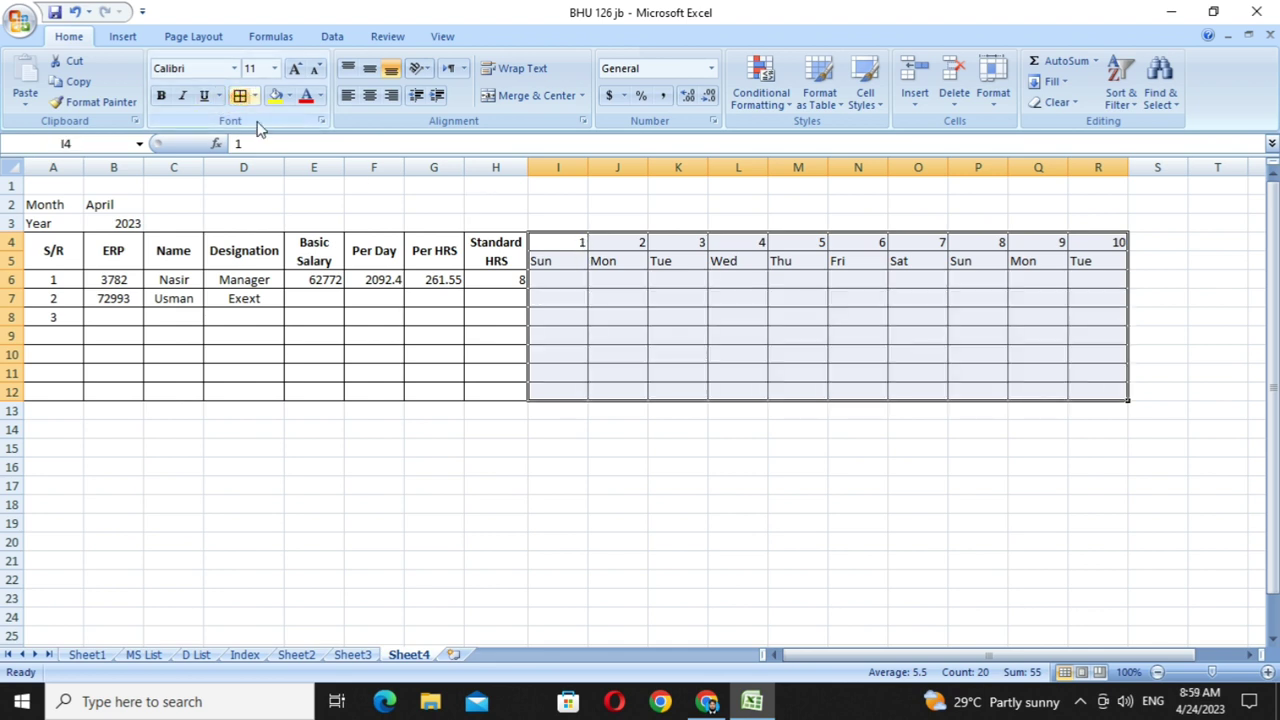
pyautogui.click(1165, 244)
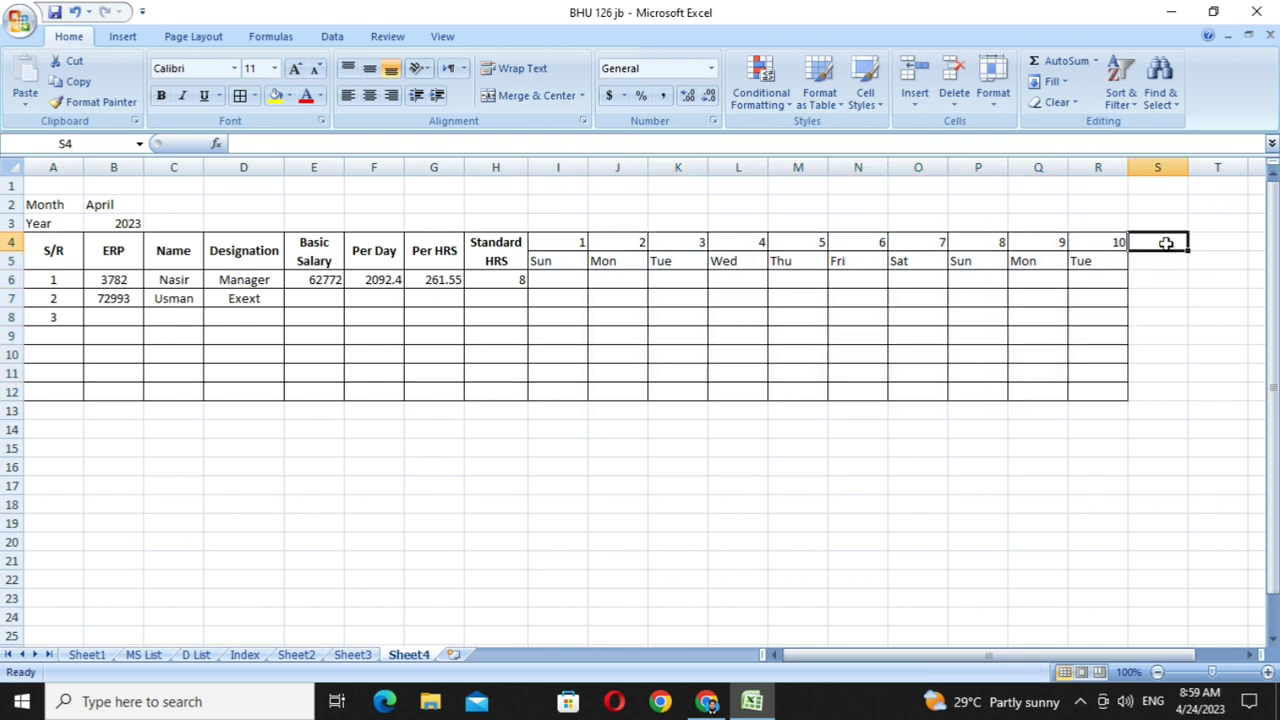
# - Enter headings 'Total HRS' in S4 and 'Total Payemts' in T4, wrapping the latter
pyautogui.write('T')
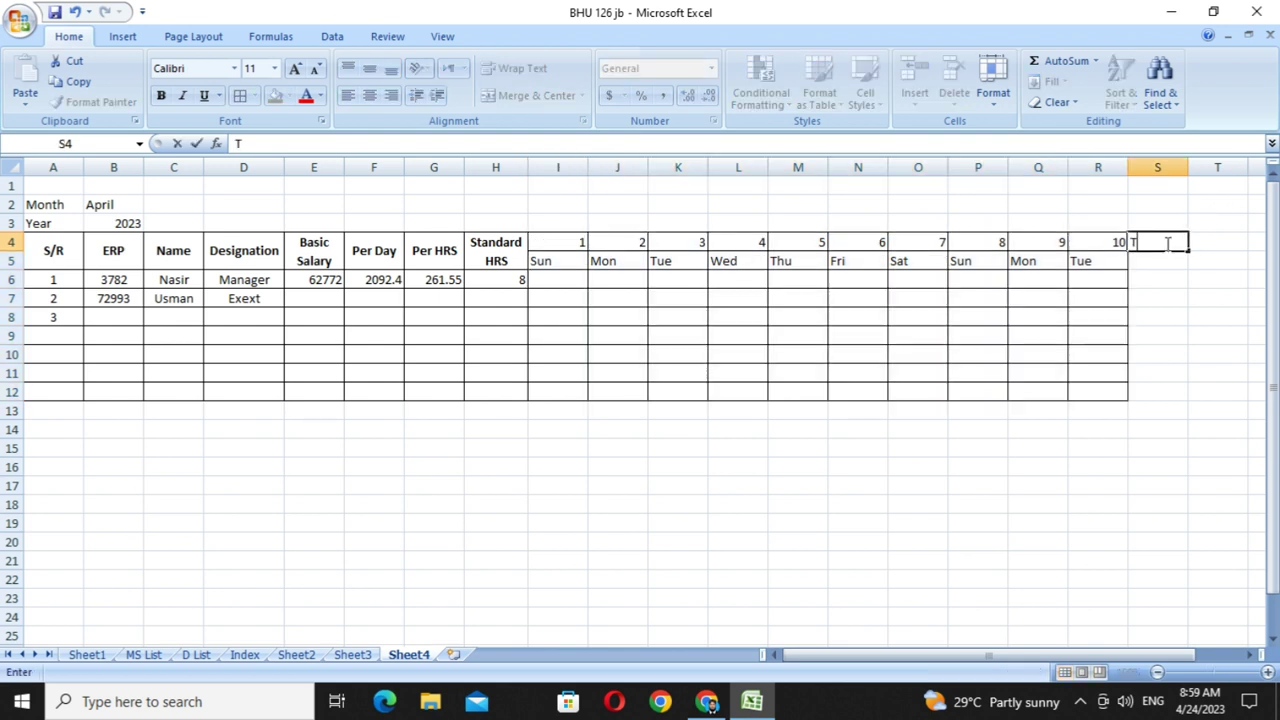
pyautogui.write('otal H')
pyautogui.write('R')
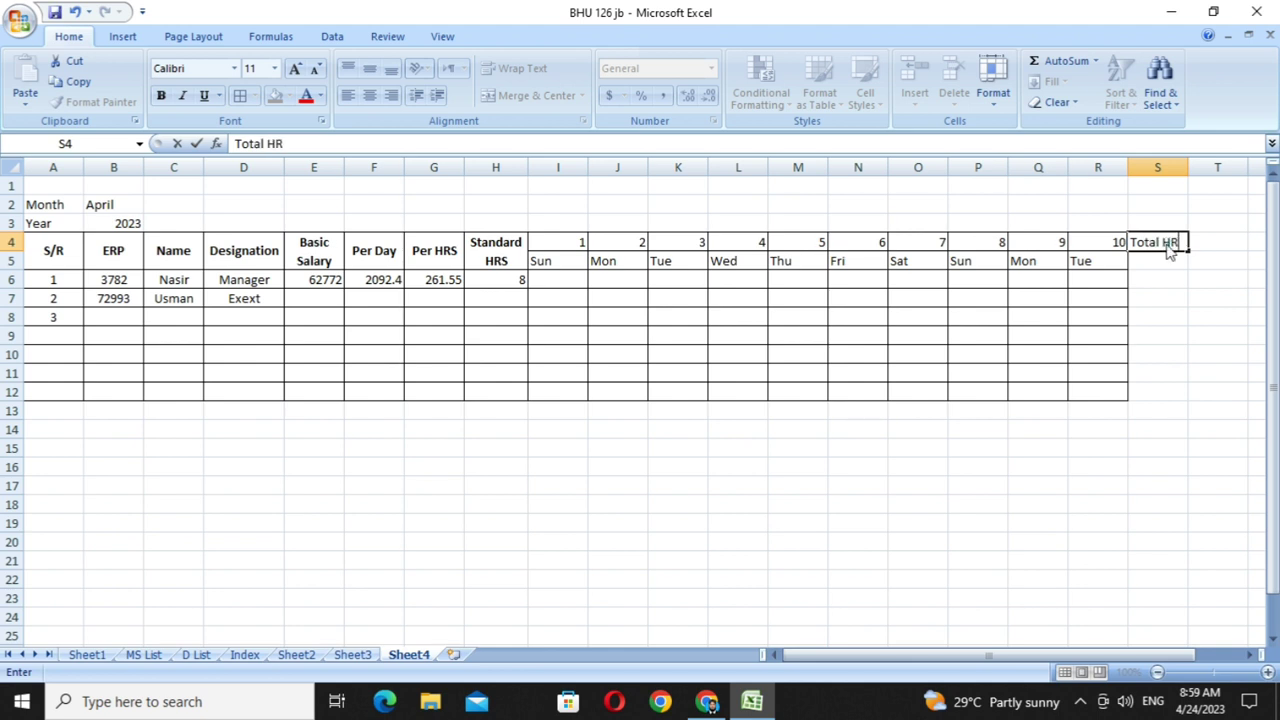
pyautogui.write('S')
pyautogui.press('Tab')
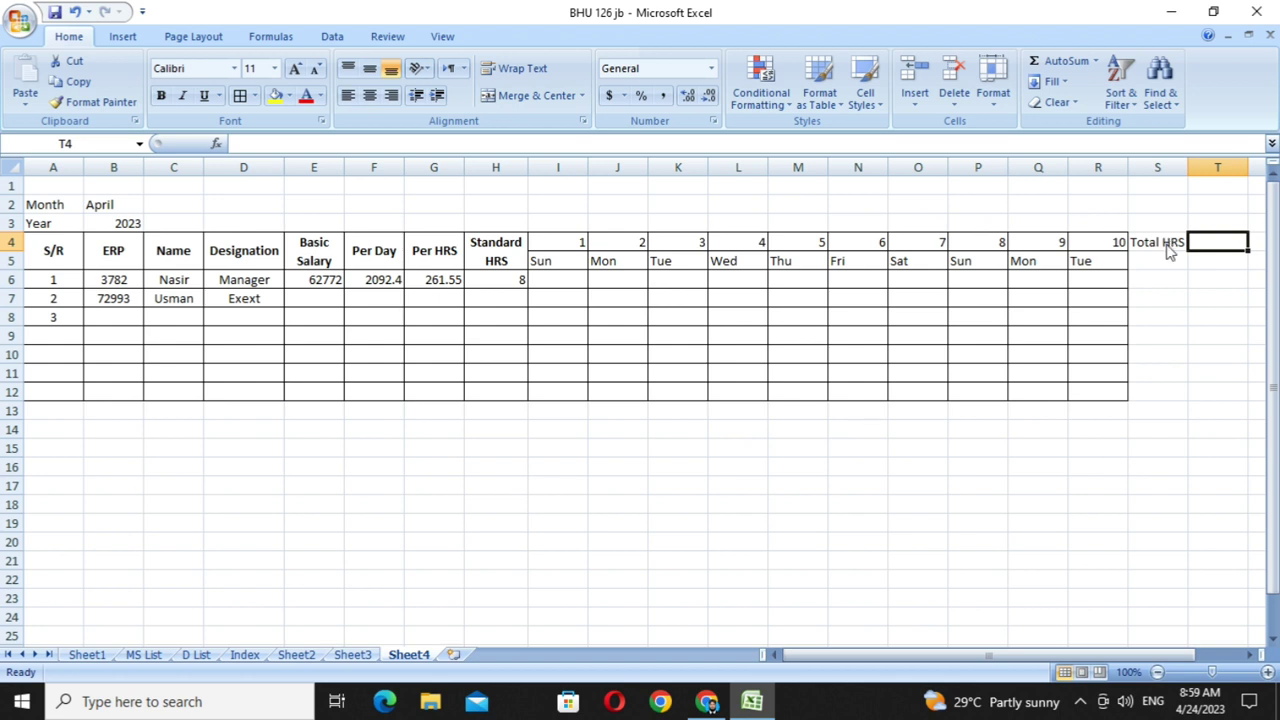
pyautogui.write('Total ')
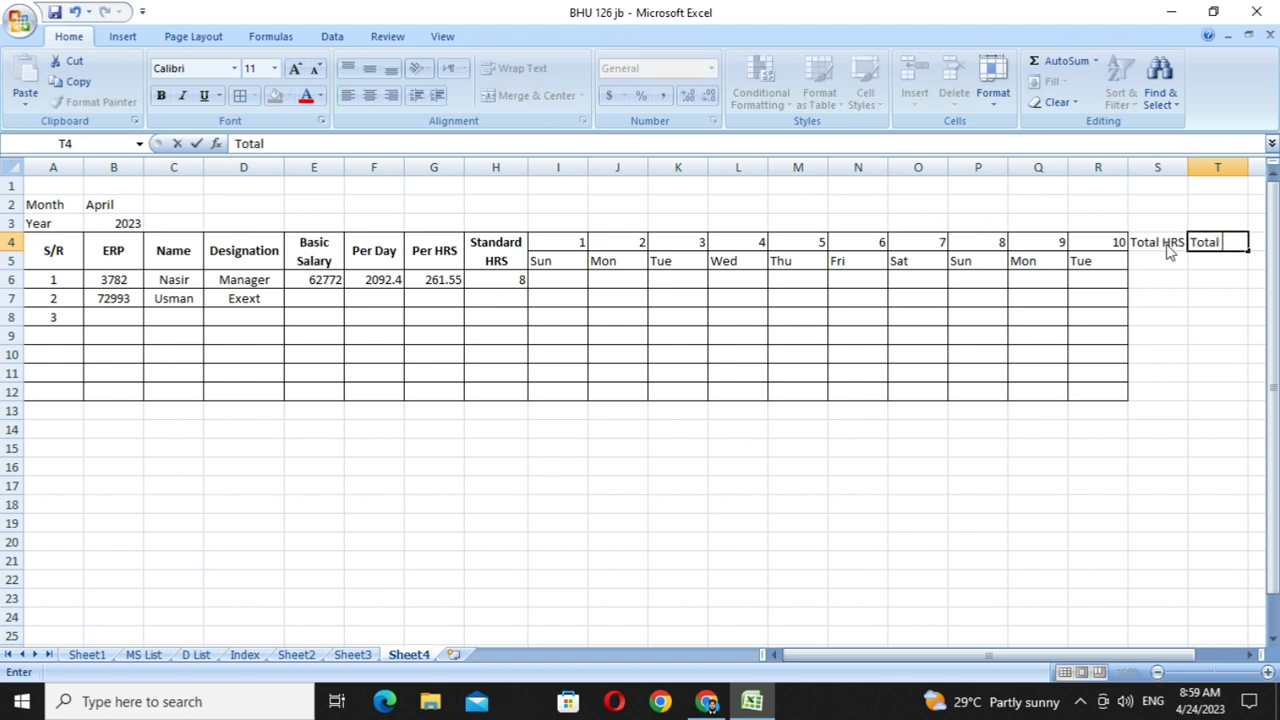
pyautogui.write('Pa')
pyautogui.write('yem')
pyautogui.write('ts')
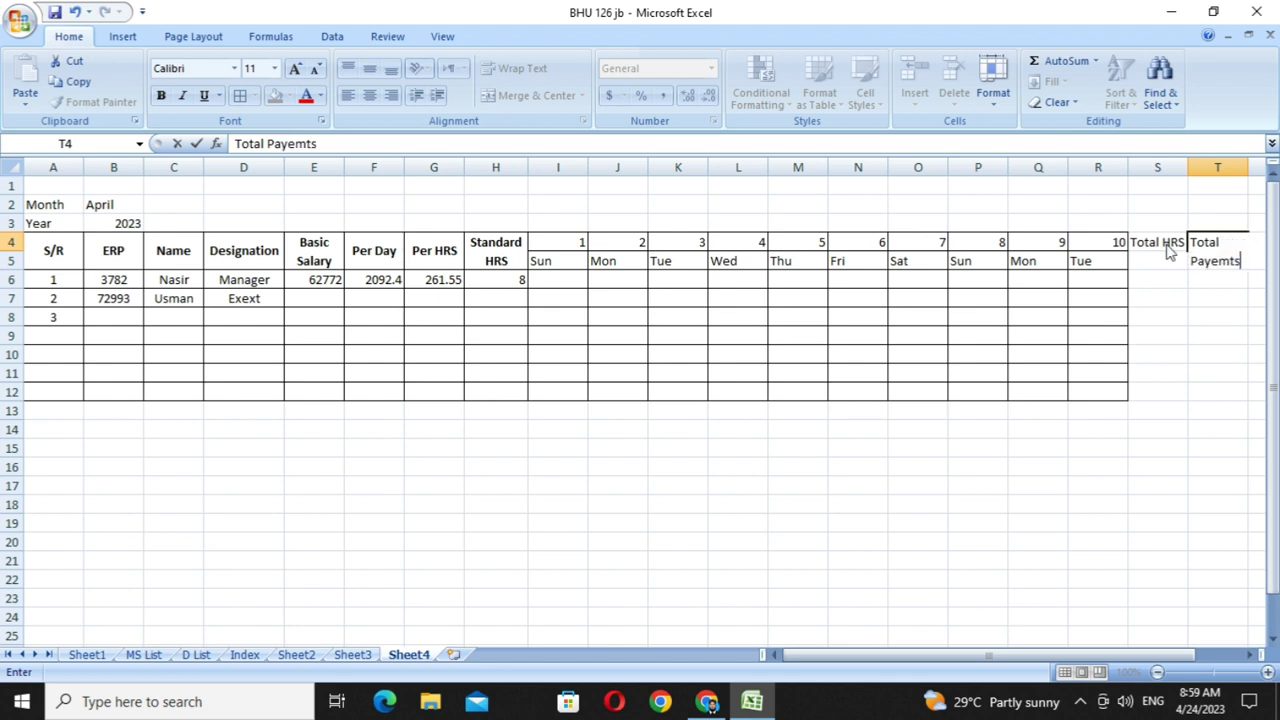
pyautogui.click(1163, 255)
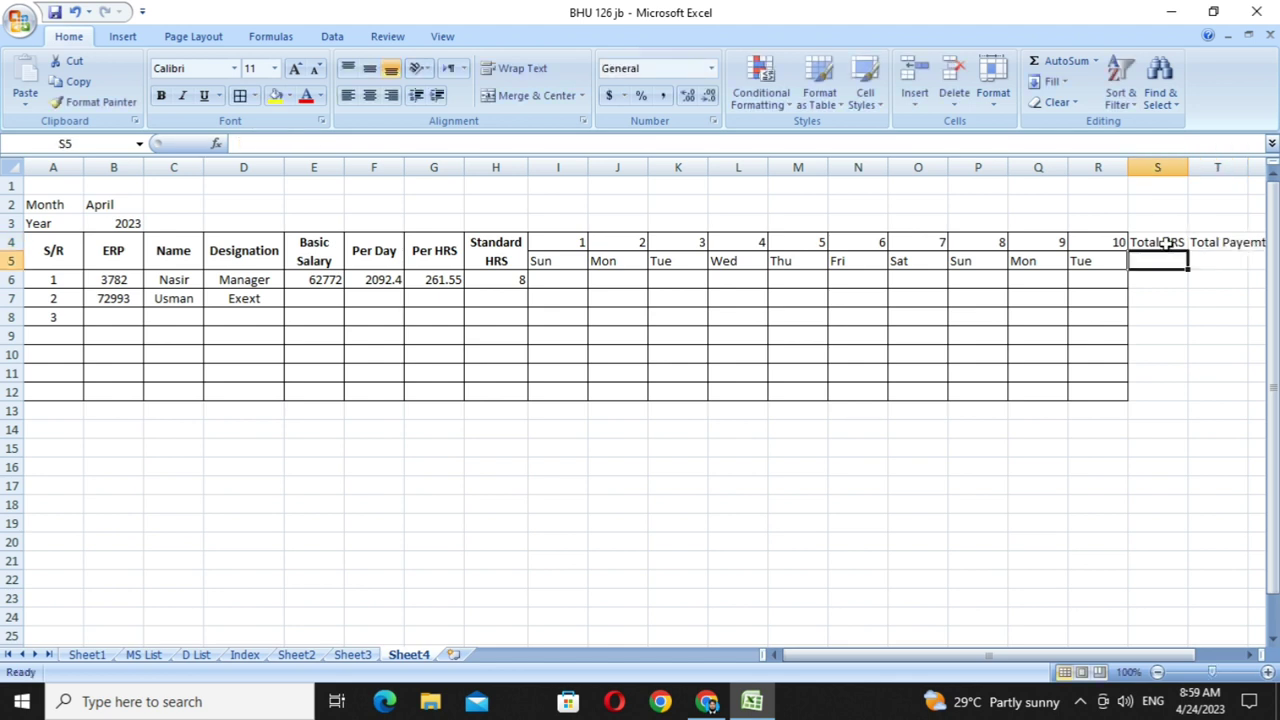
pyautogui.click(1230, 243)
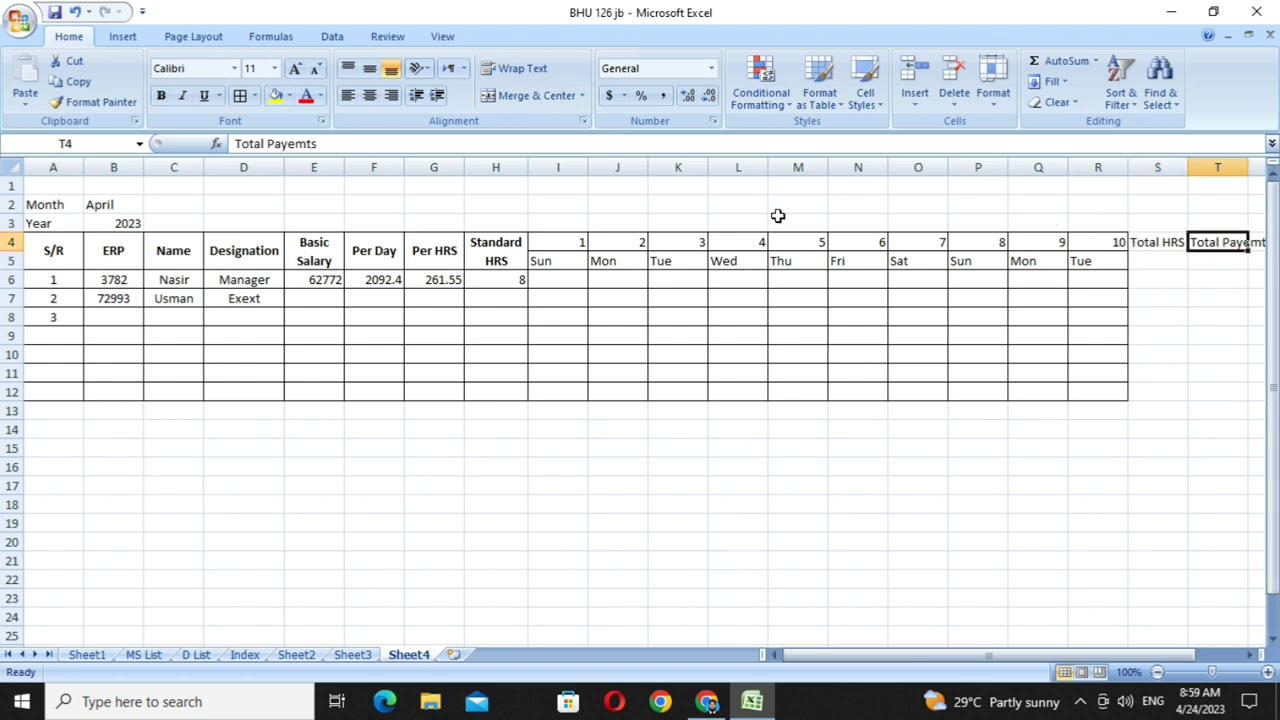
pyautogui.click(519, 75)
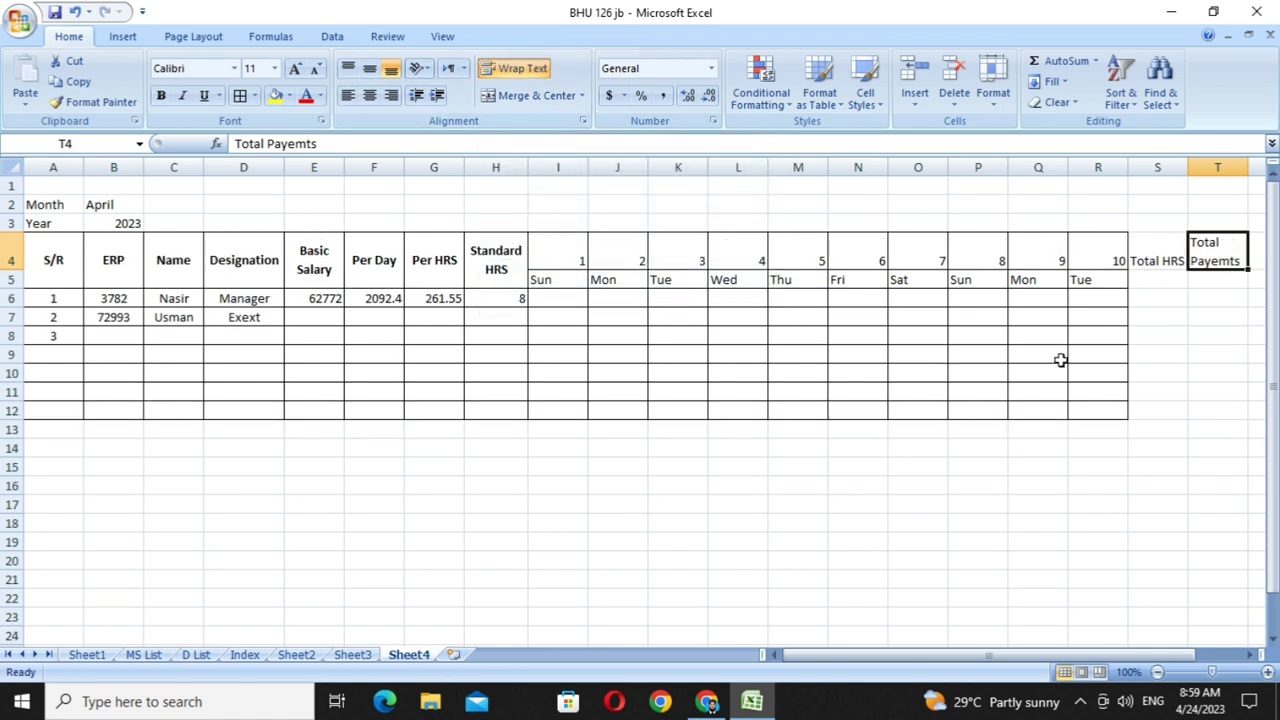
# - Merge both total headings over rows 4–5 and centre them vertically
pyautogui.moveTo(1146, 254); pyautogui.dragTo(1149, 274)
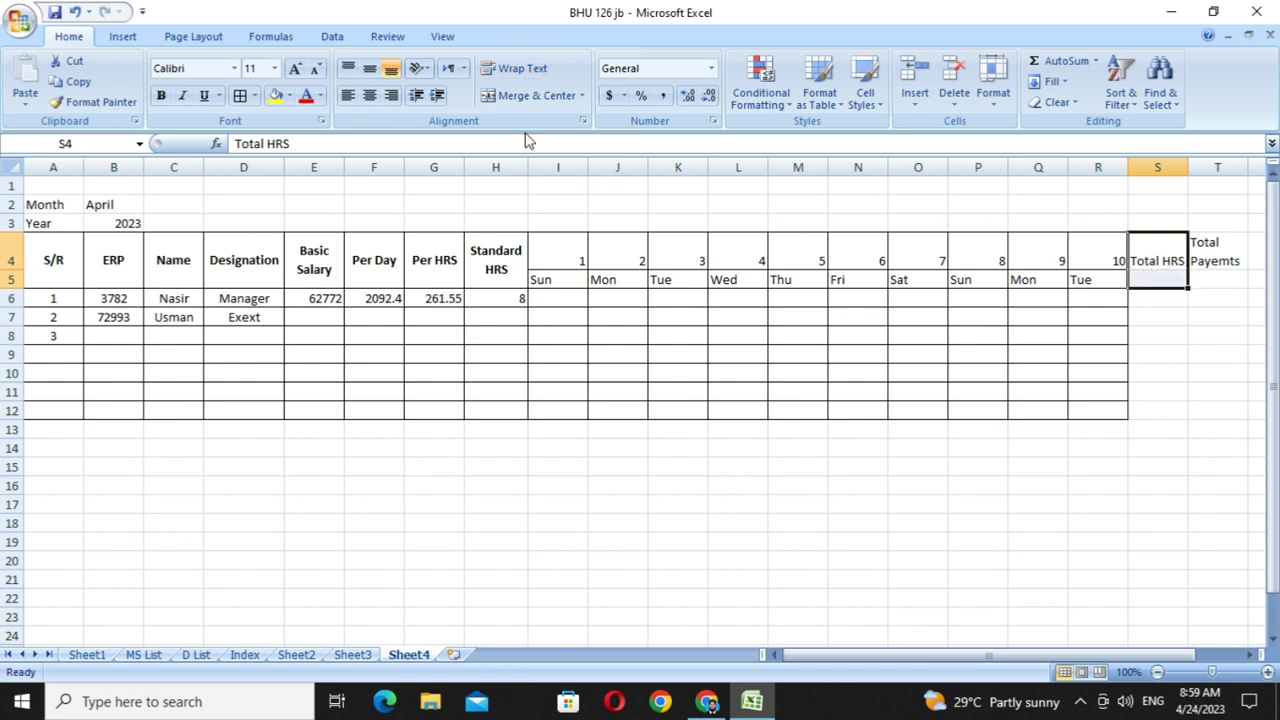
pyautogui.click(538, 95)
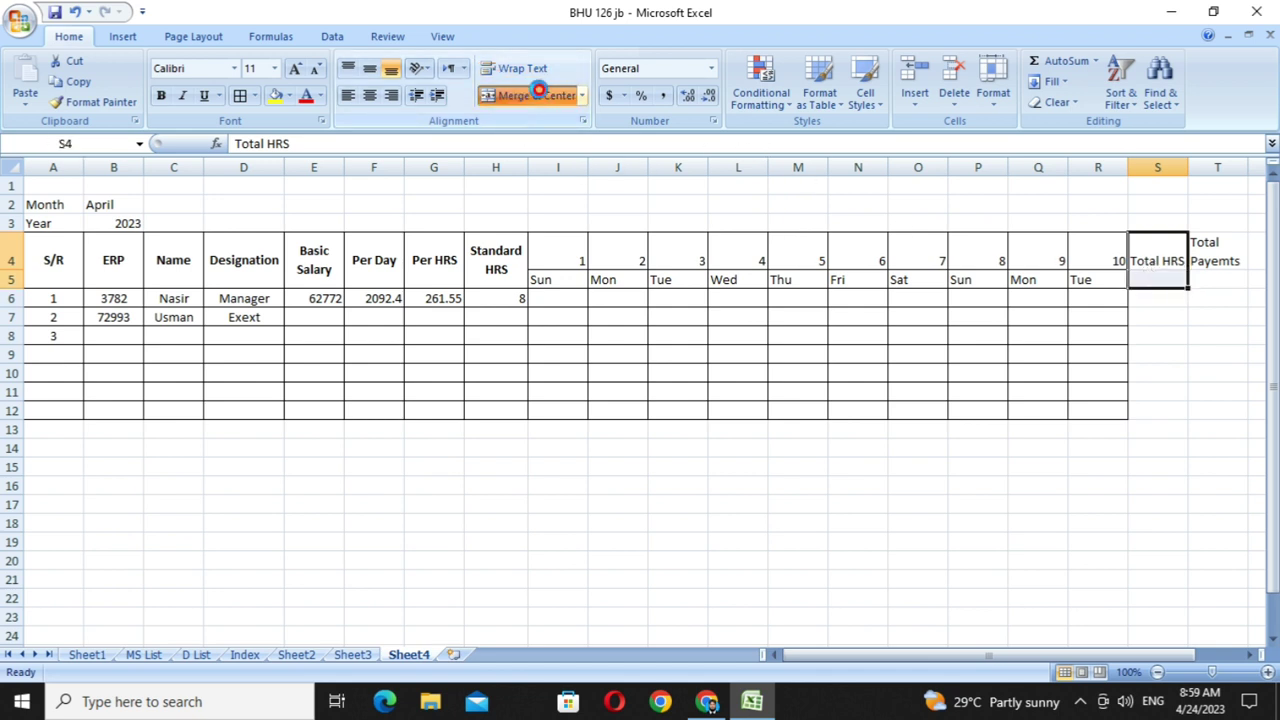
pyautogui.click(1204, 245)
pyautogui.moveTo(1204, 245); pyautogui.dragTo(1211, 275)
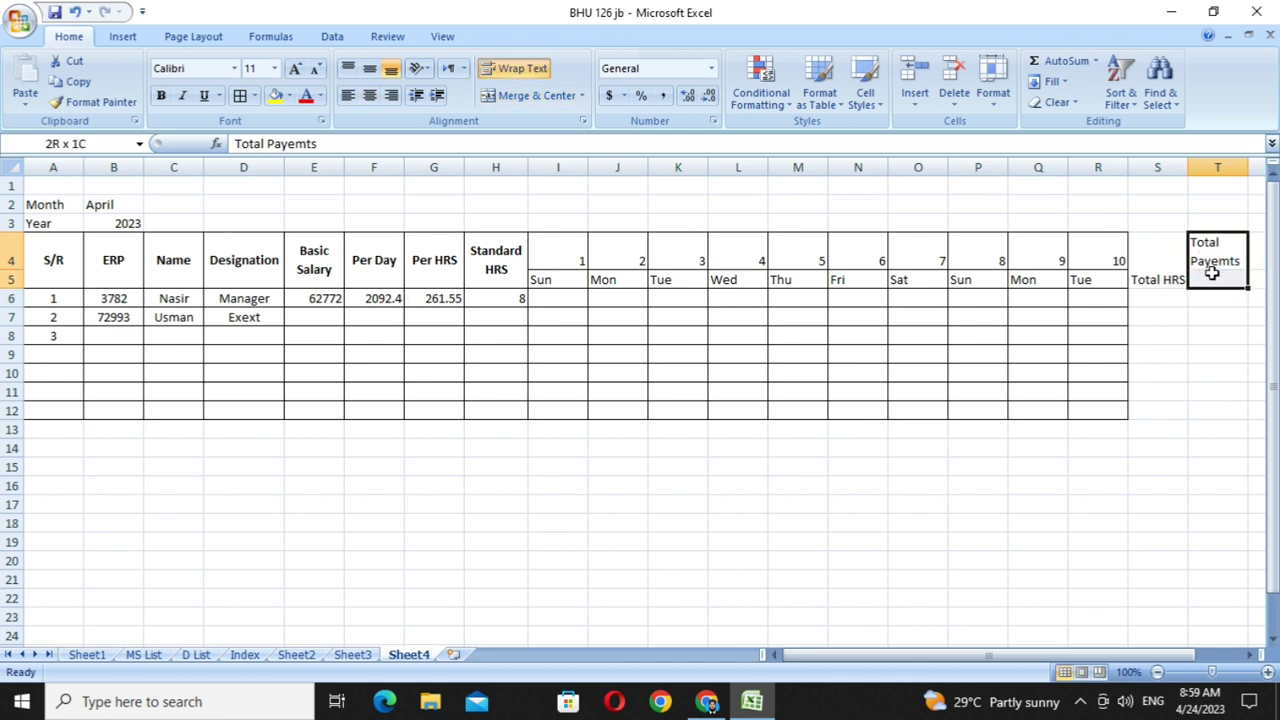
pyautogui.click(532, 96)
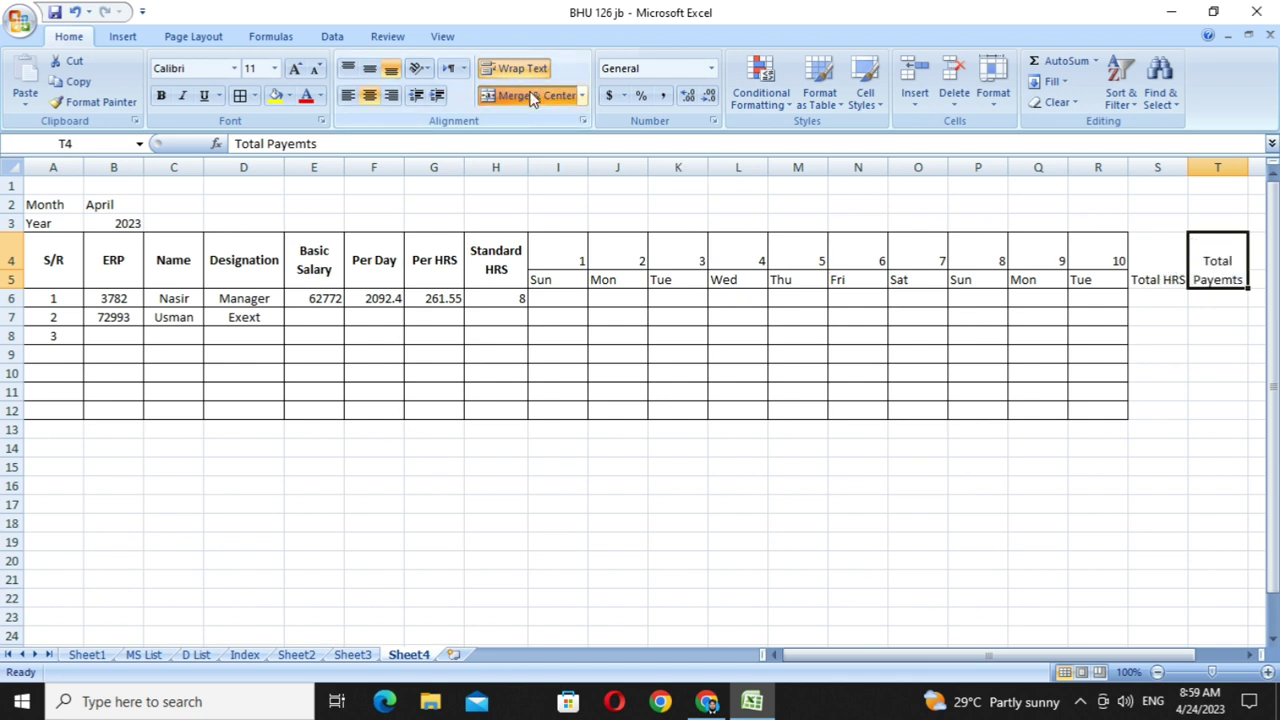
pyautogui.click(369, 68)
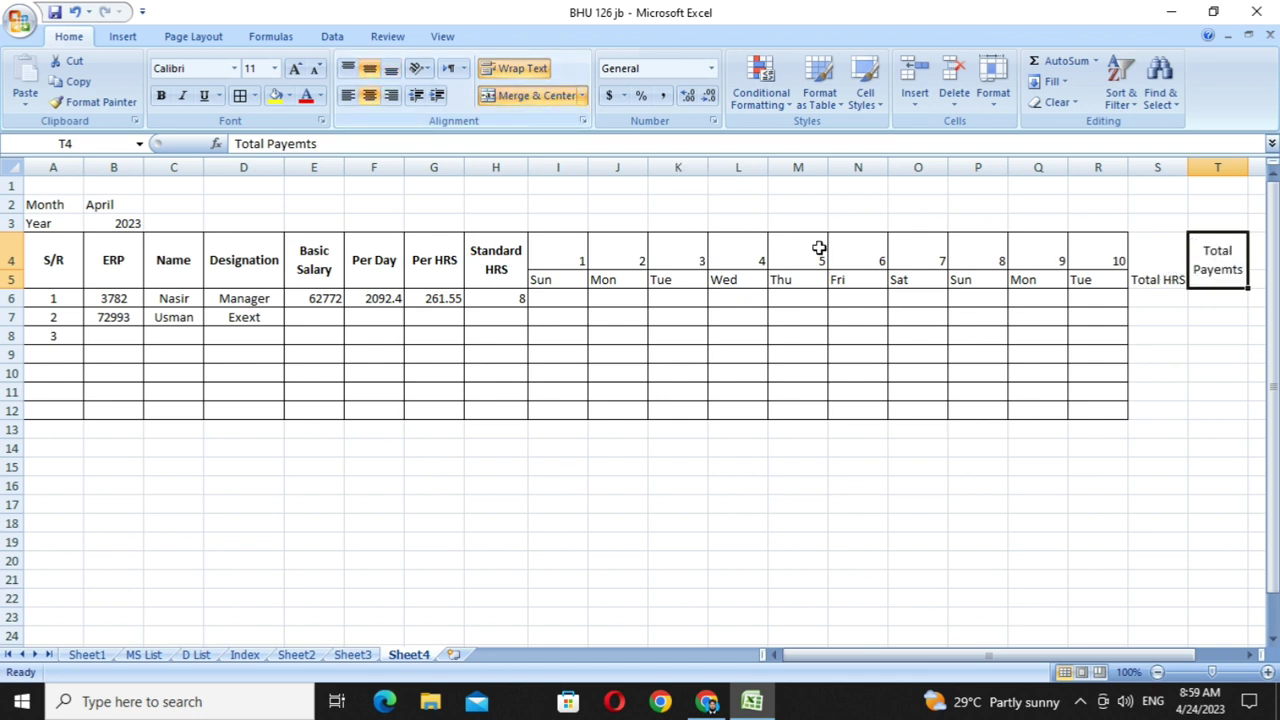
pyautogui.click(1152, 268)
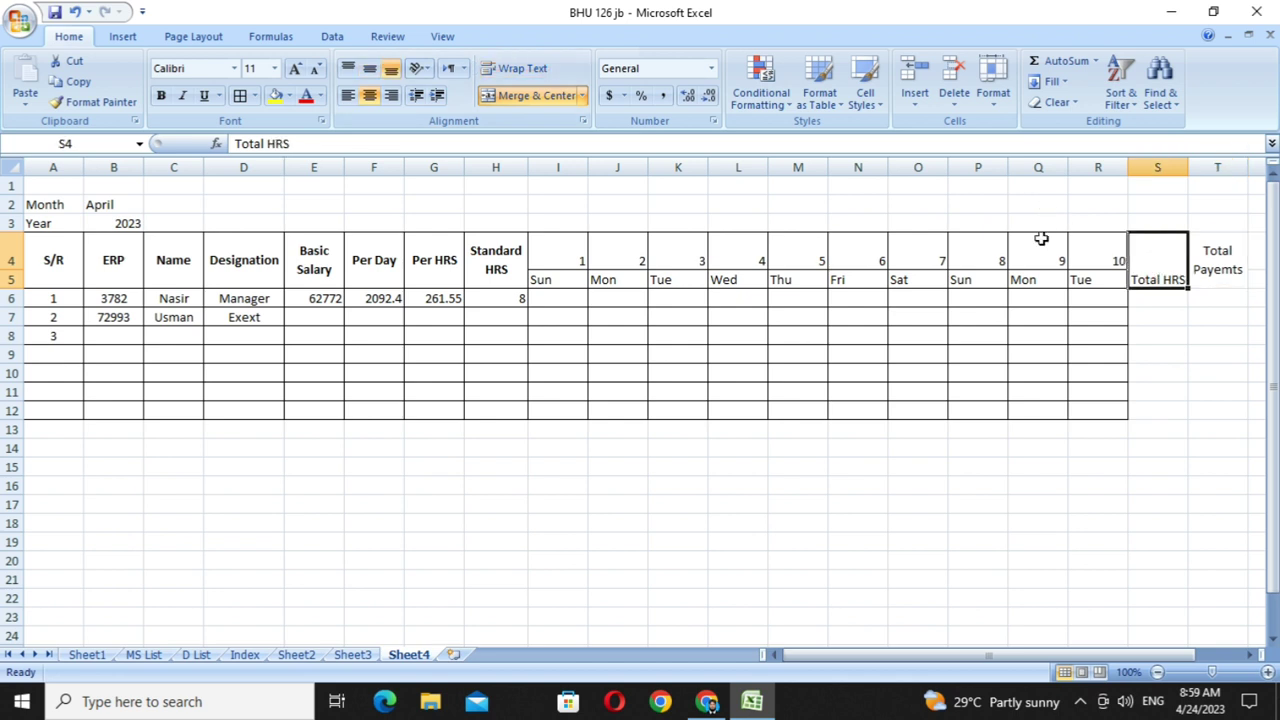
pyautogui.click(369, 70)
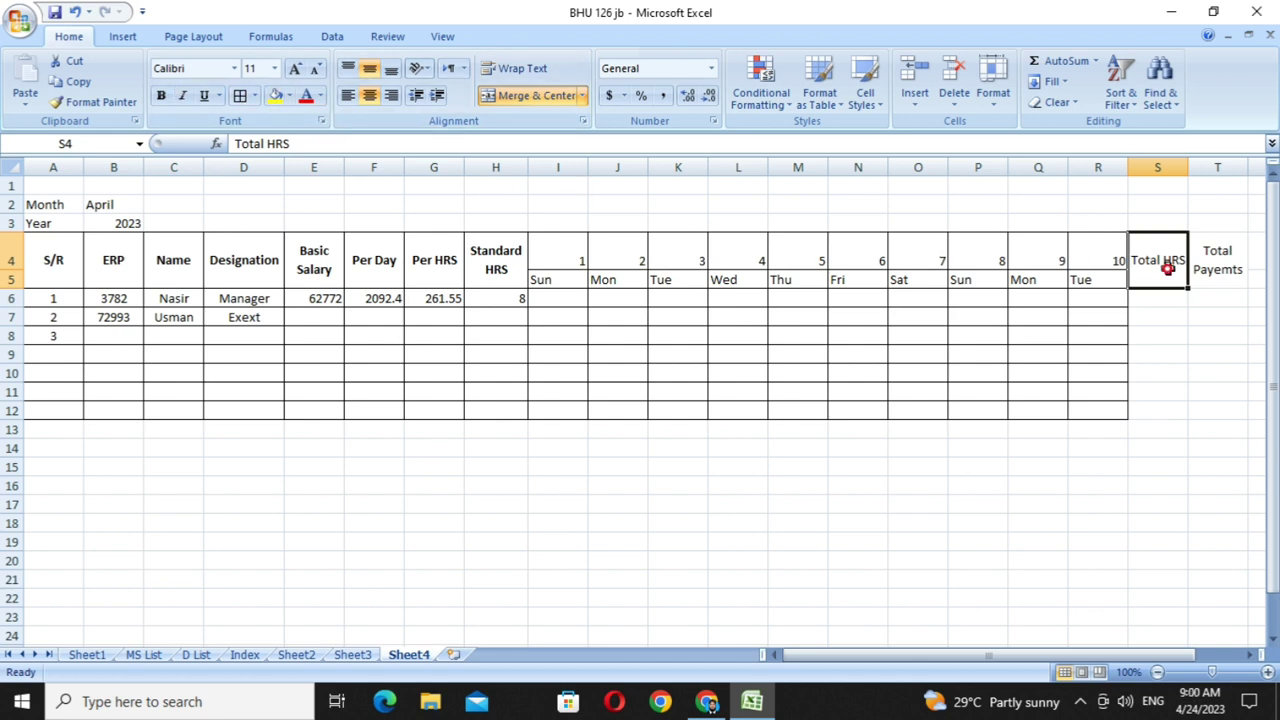
# - Make the S4:T5 headers bold and put All Borders on S4:T12
pyautogui.moveTo(1168, 266); pyautogui.dragTo(1196, 264)
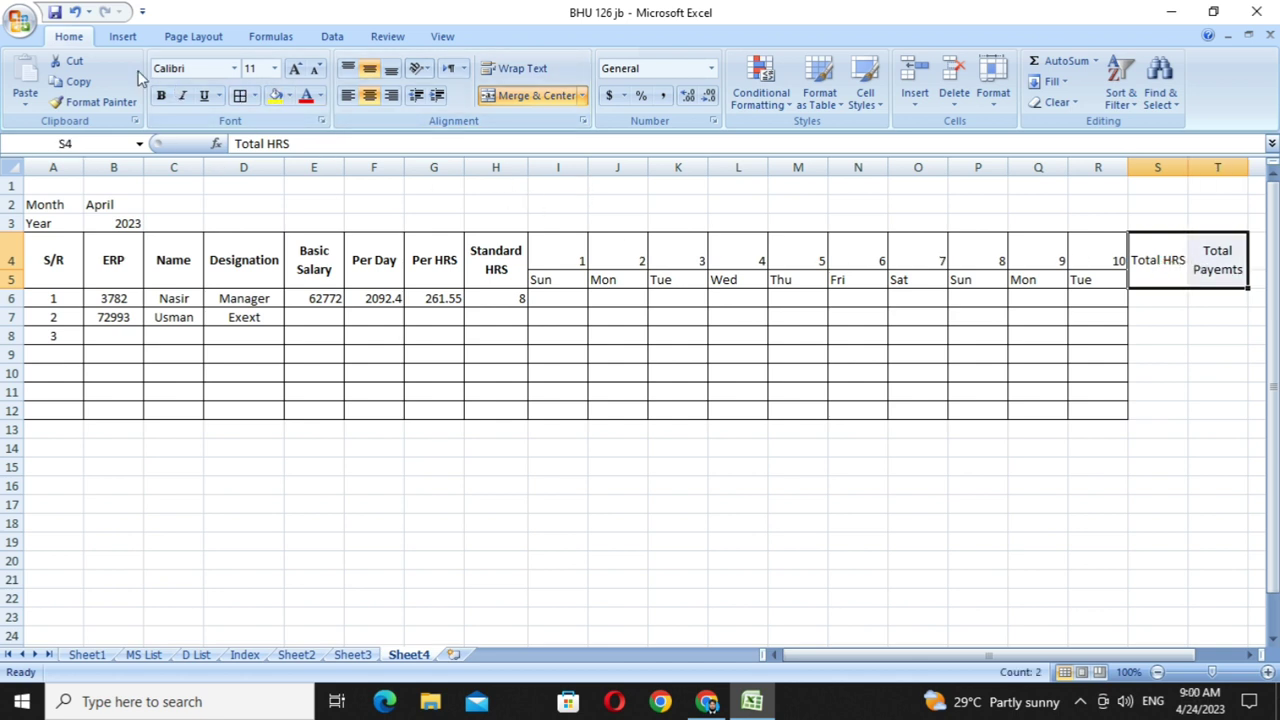
pyautogui.click(163, 97)
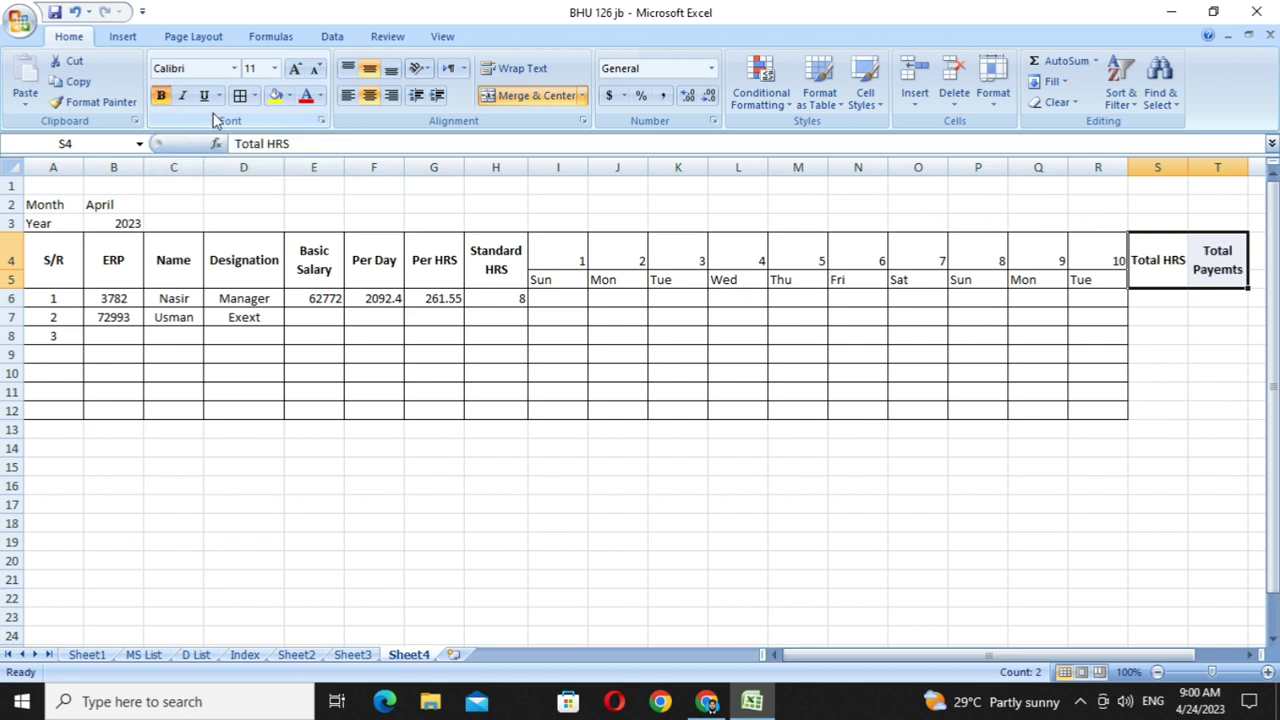
pyautogui.moveTo(1141, 254); pyautogui.dragTo(1234, 406)
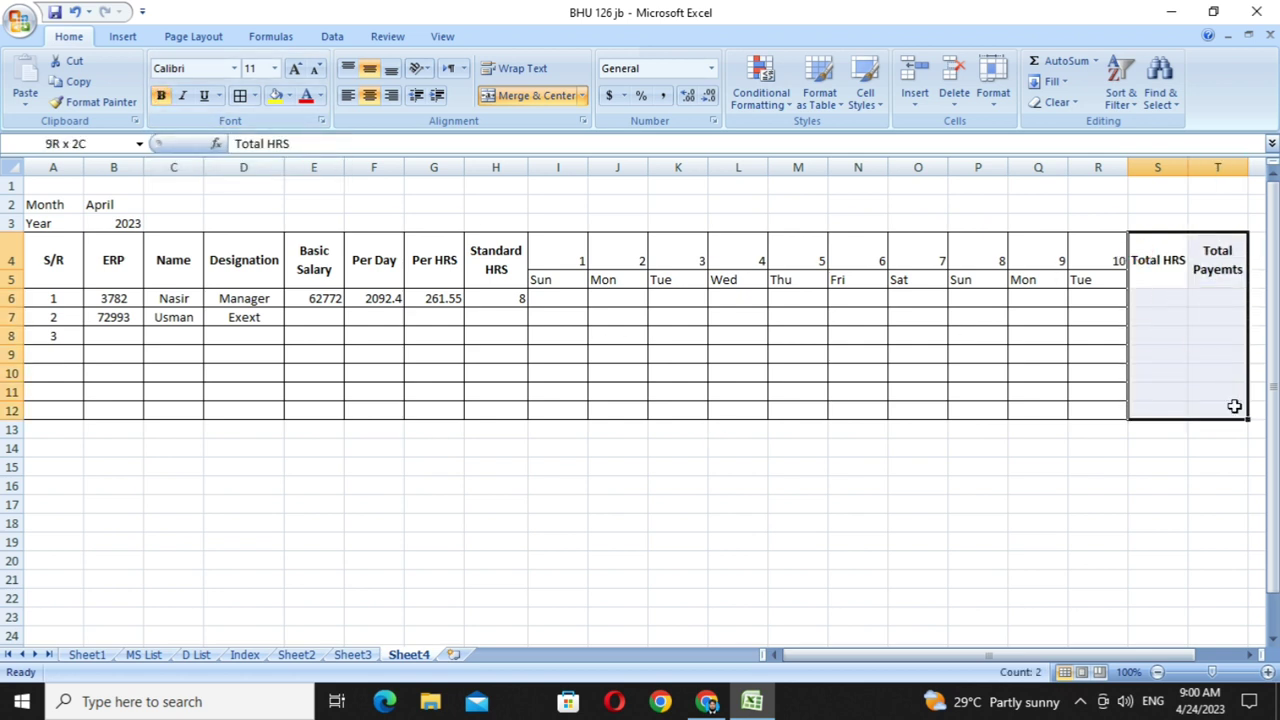
pyautogui.click(240, 97)
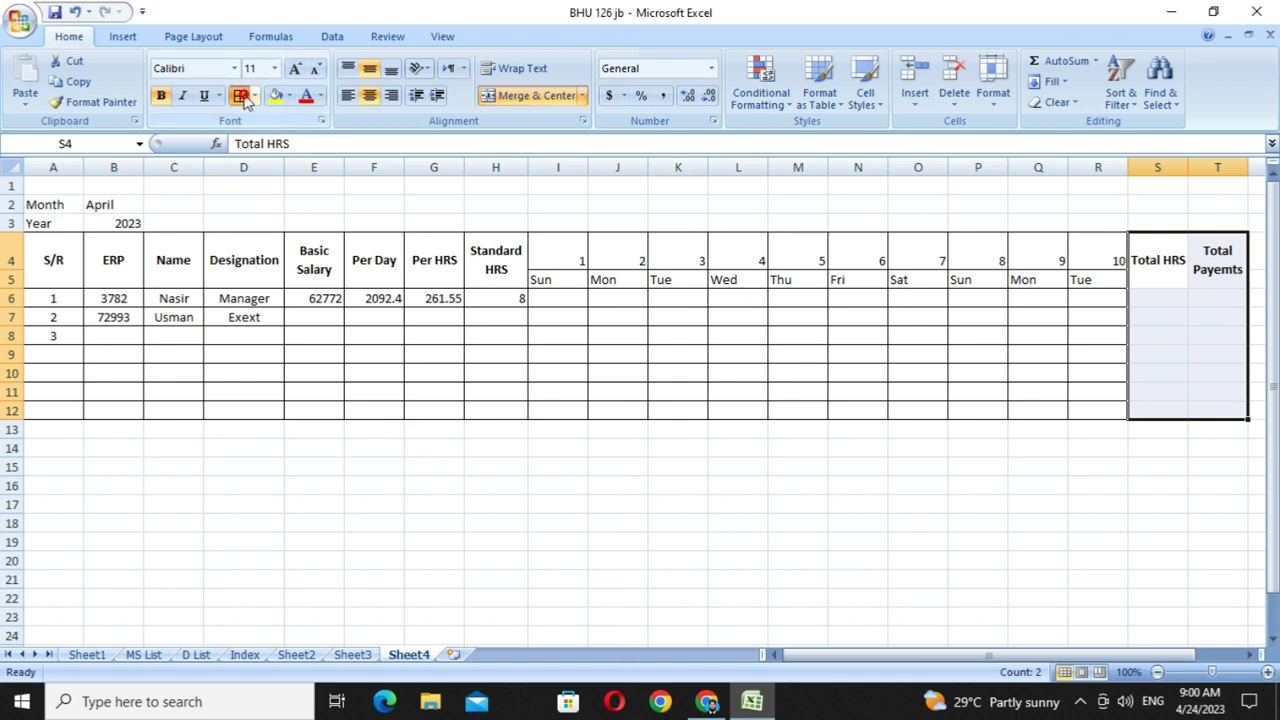
pyautogui.click(1014, 516)
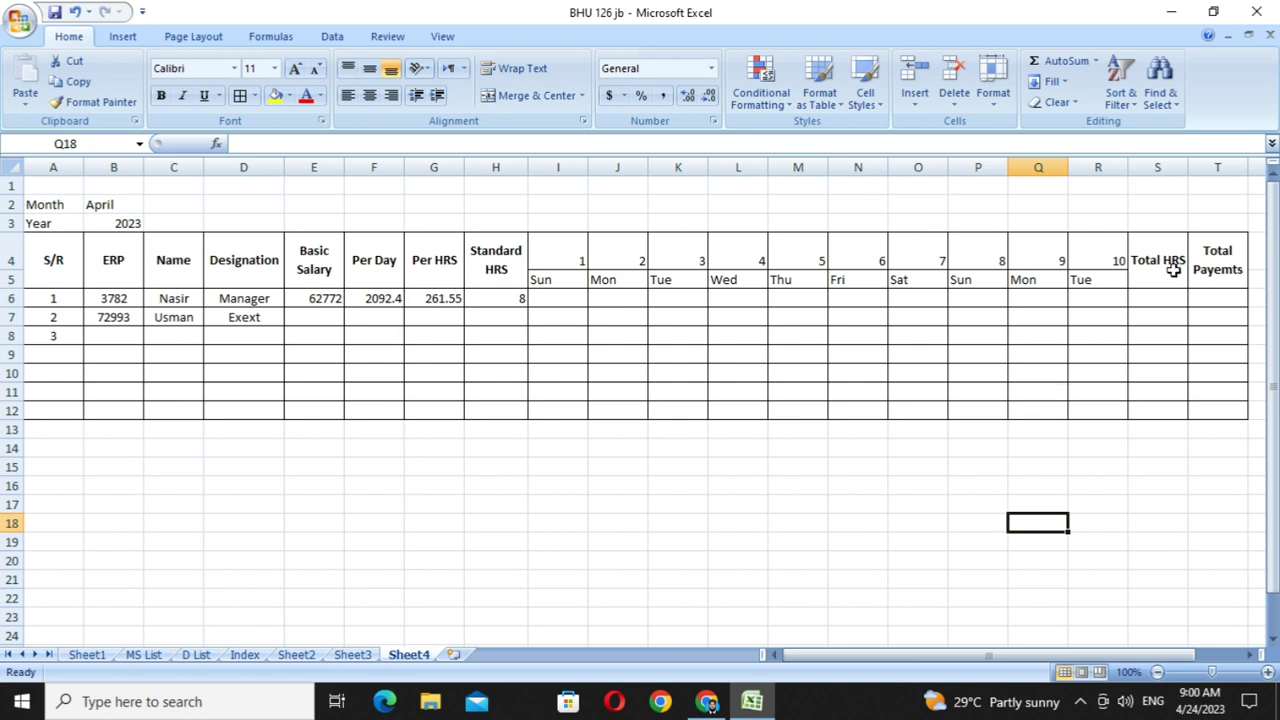
# - Enter =SUM(I6:R6) in S6 for the first employee's Total HRS
pyautogui.click(1158, 302)
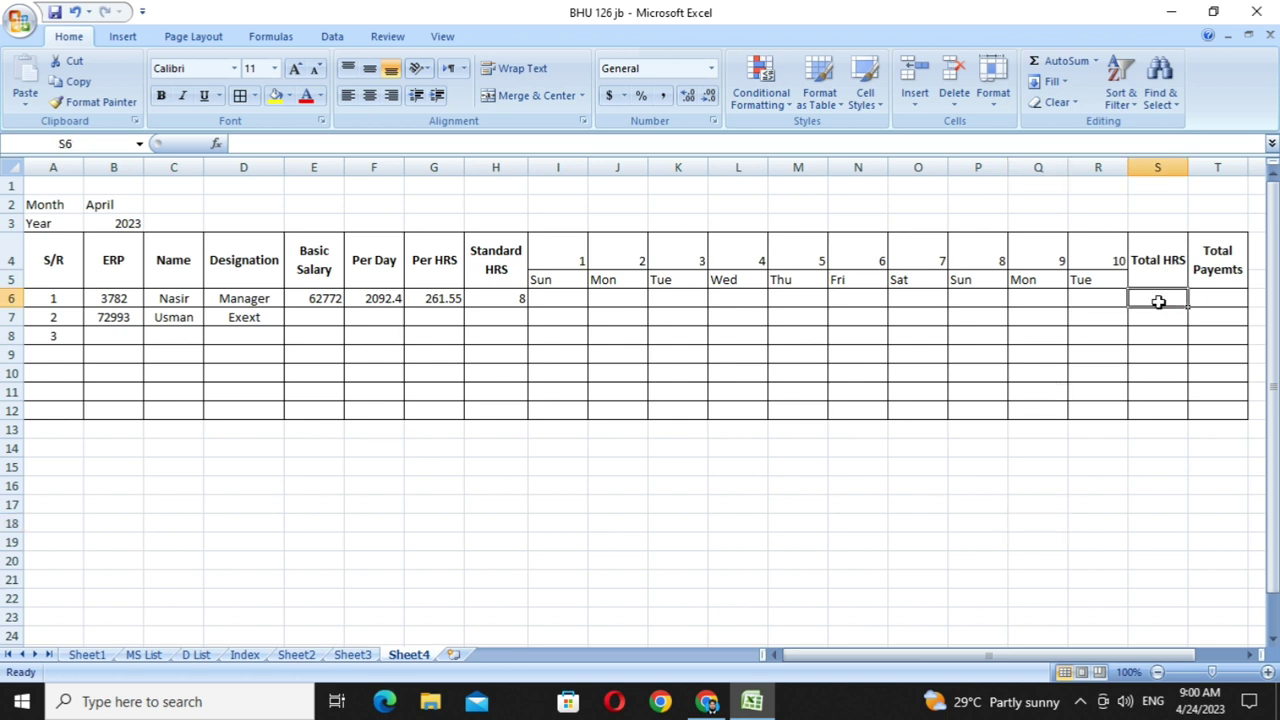
pyautogui.write('=s')
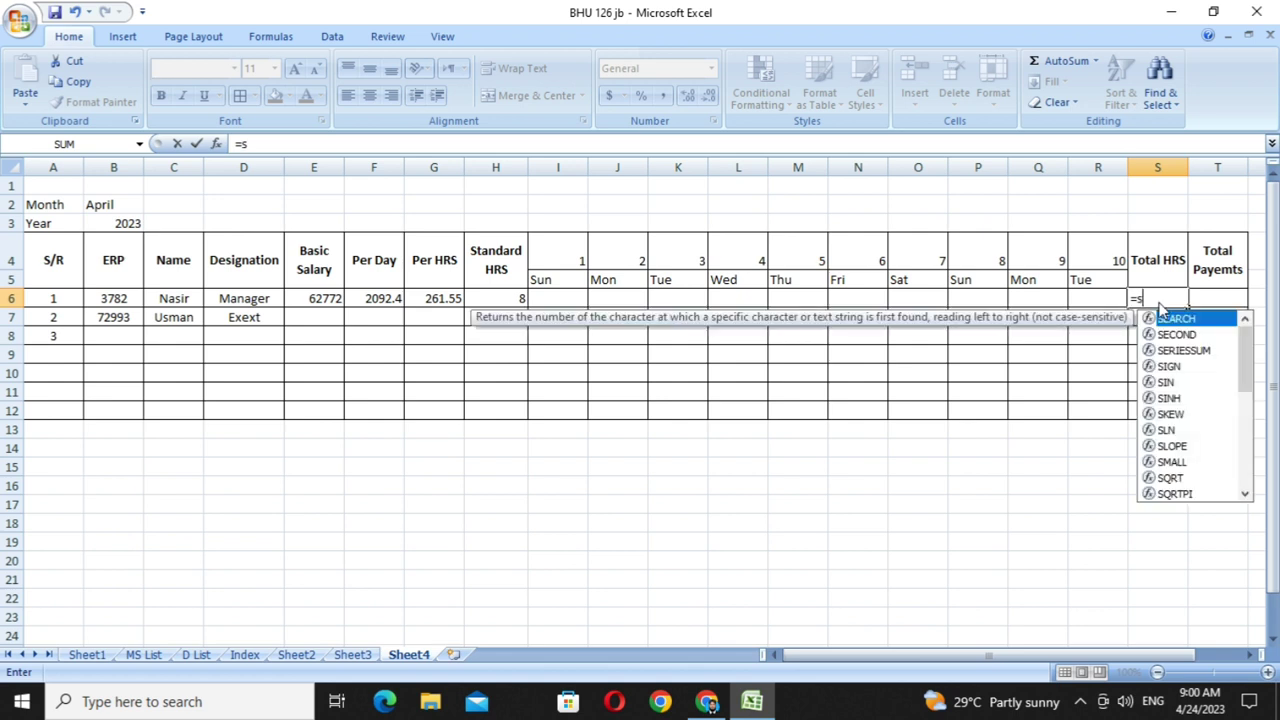
pyautogui.write('um')
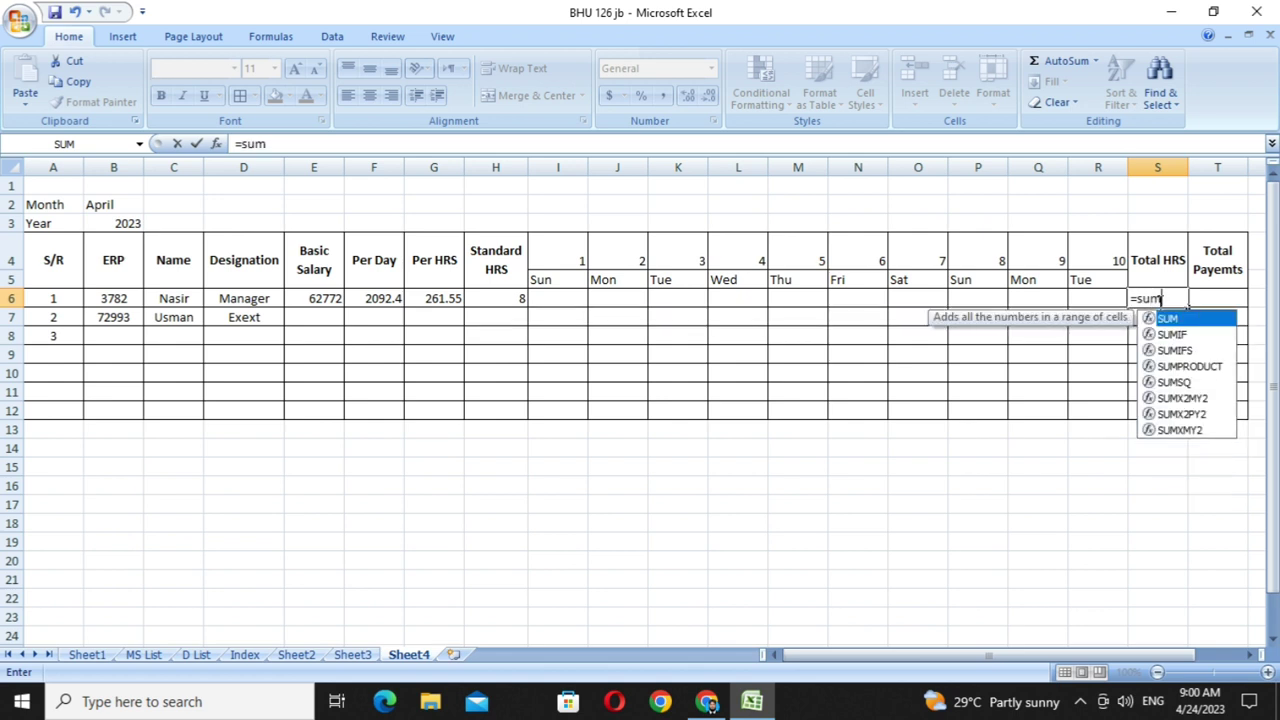
pyautogui.write('(')
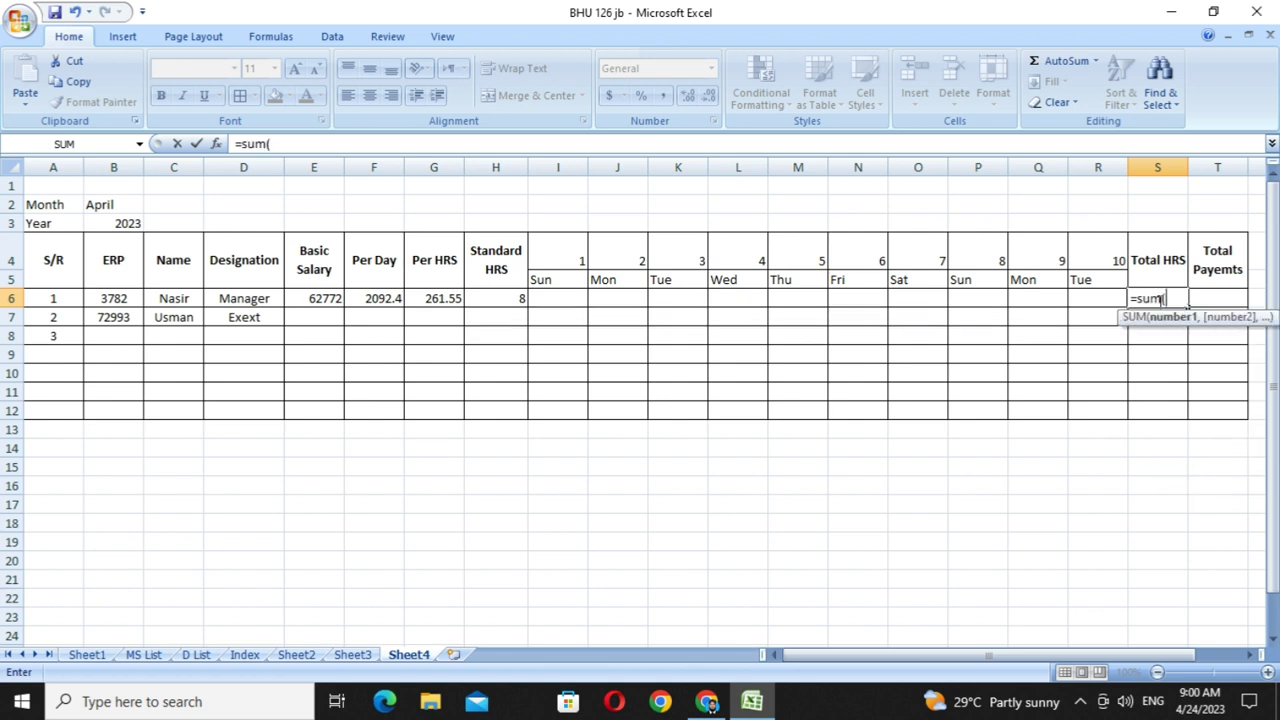
pyautogui.moveTo(572, 298); pyautogui.dragTo(1078, 300)
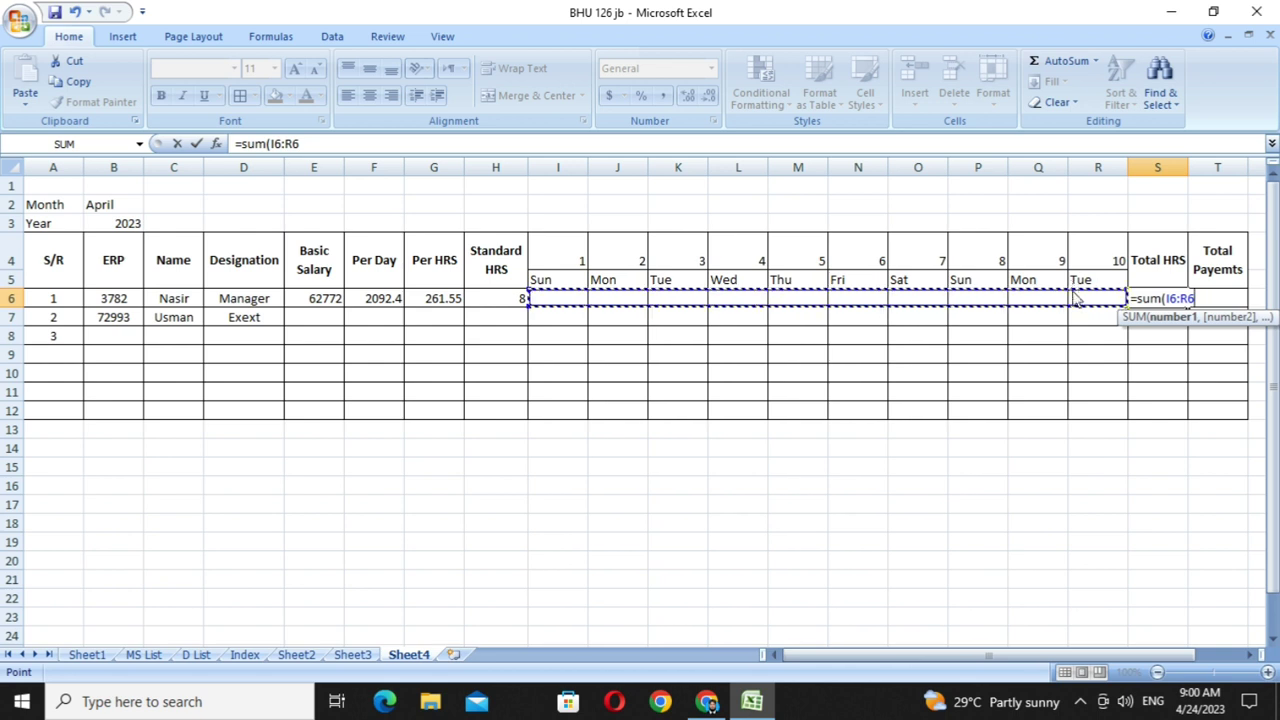
pyautogui.write(')')
pyautogui.press('Return')
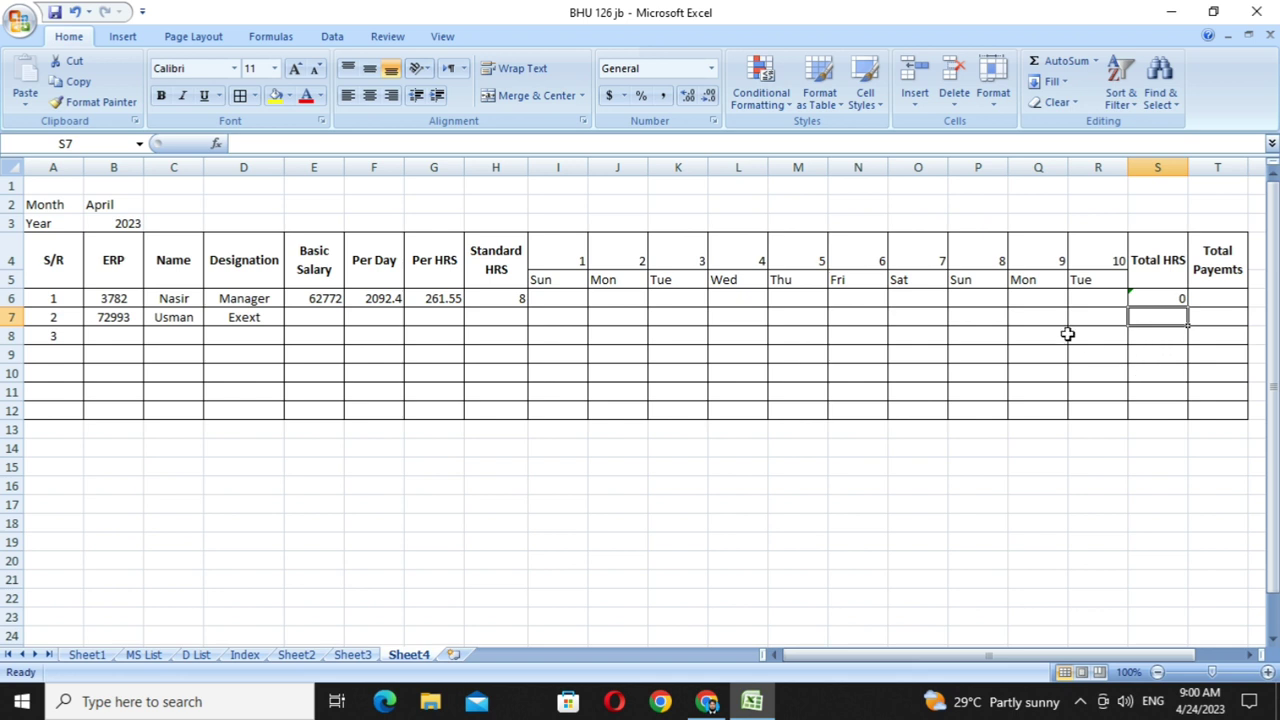
# - Test the total with 1 hour in M6 and 3 hours in N6
pyautogui.click(808, 305)
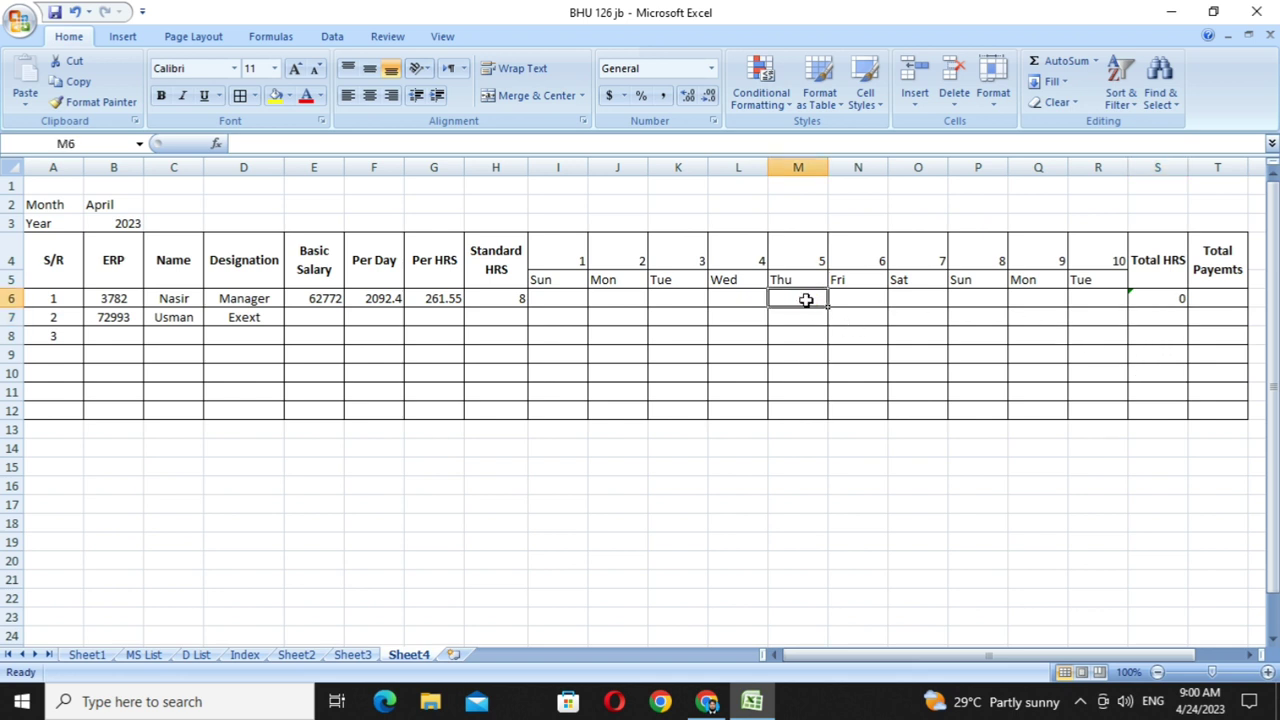
pyautogui.write('1')
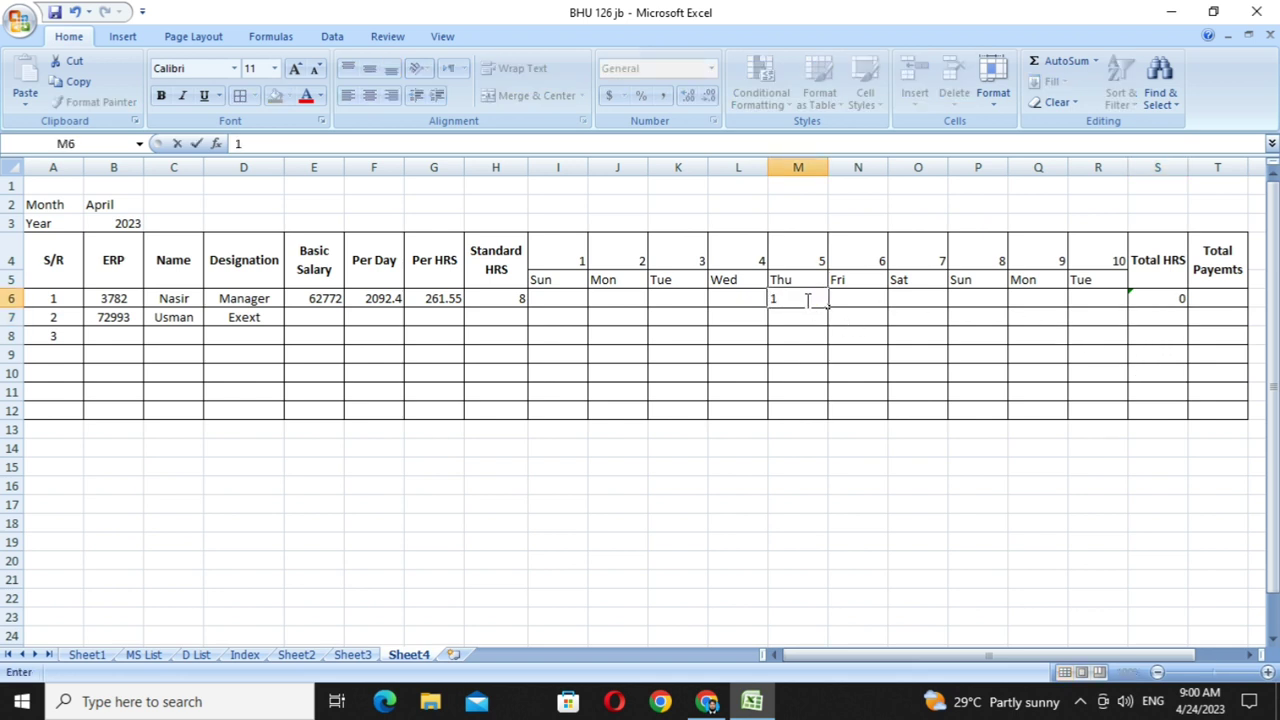
pyautogui.press('Tab')
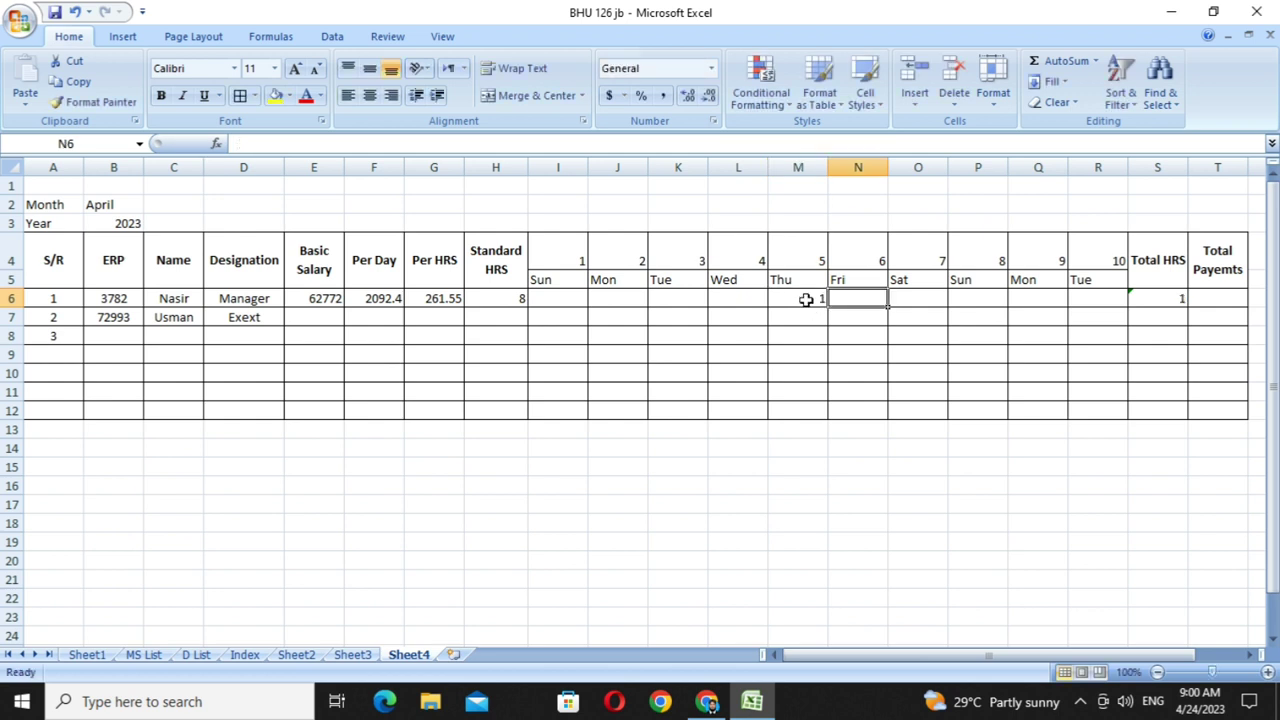
pyautogui.write('3')
pyautogui.press('Tab')
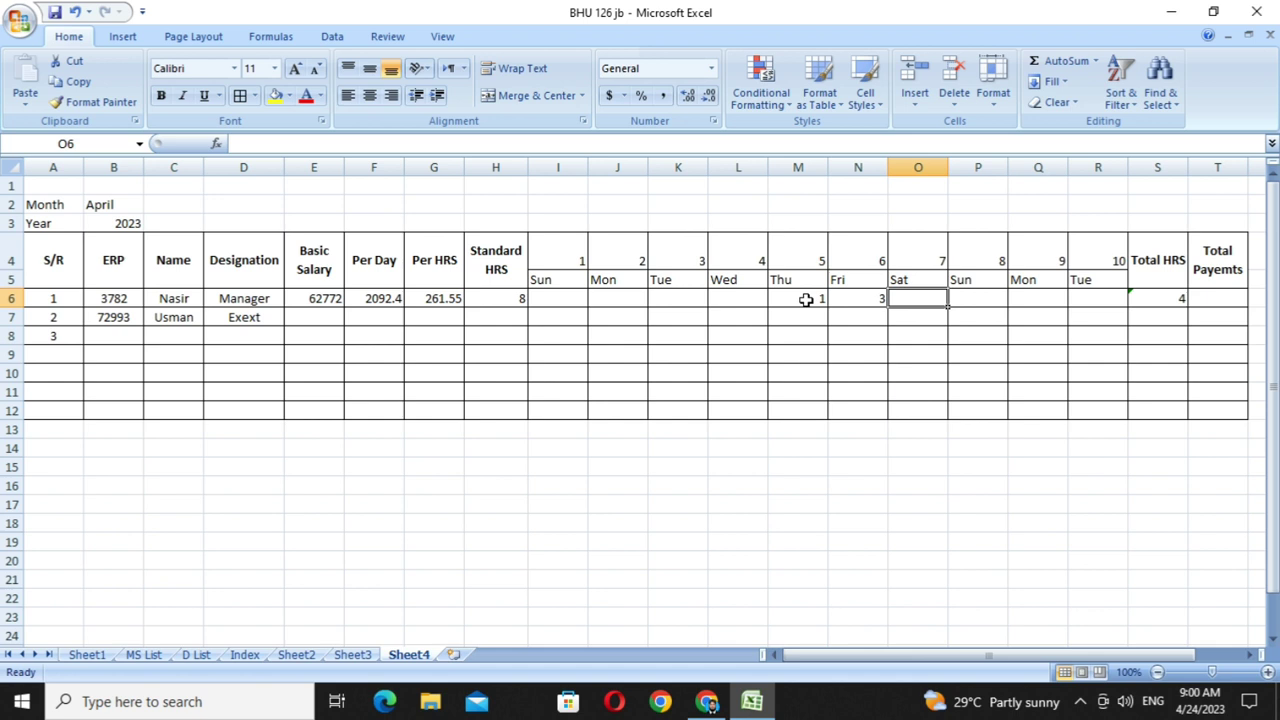
# - Enter =G6*S6 in T6 so Total Payemts equals Per HRS times Total HRS
pyautogui.click(1217, 303)
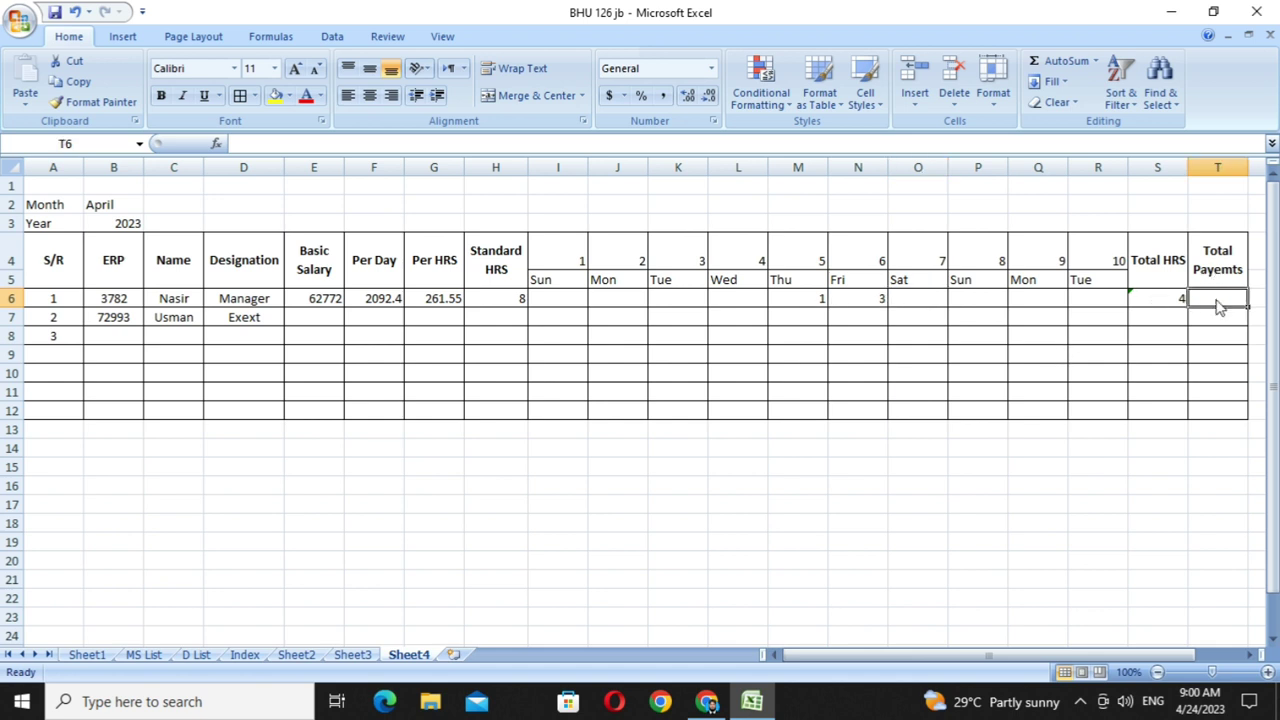
pyautogui.write('=')
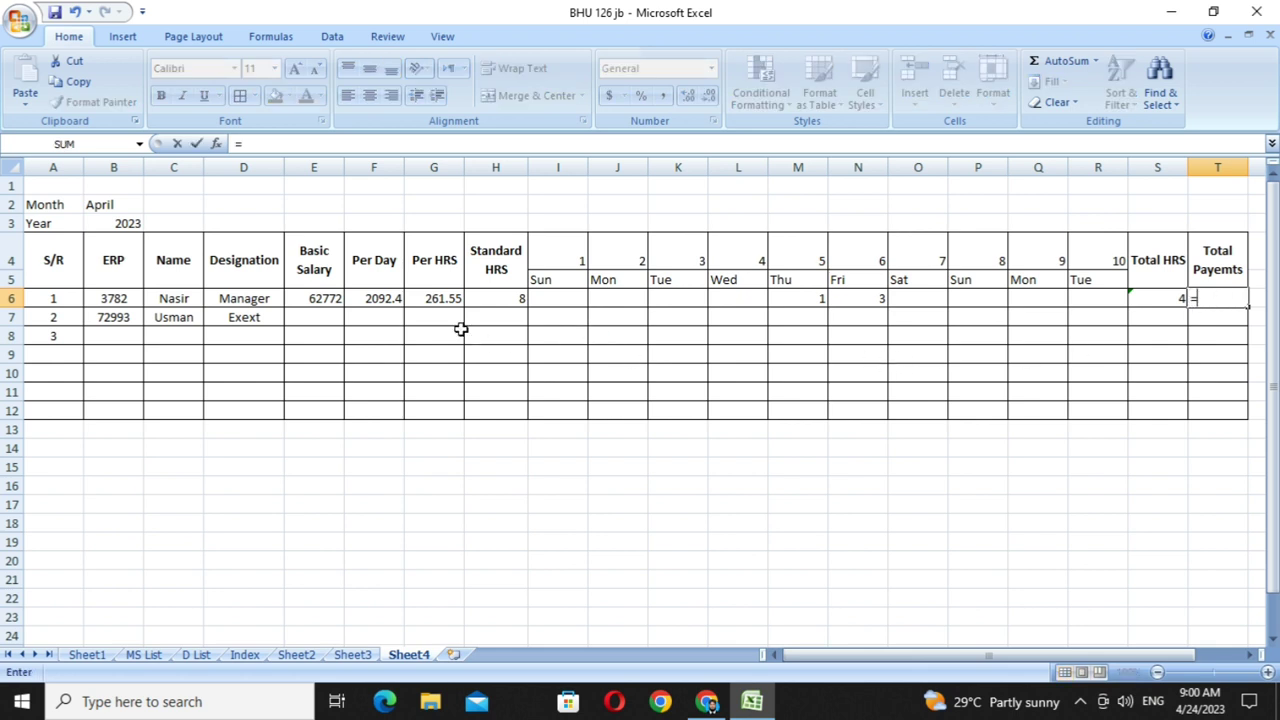
pyautogui.click(444, 300)
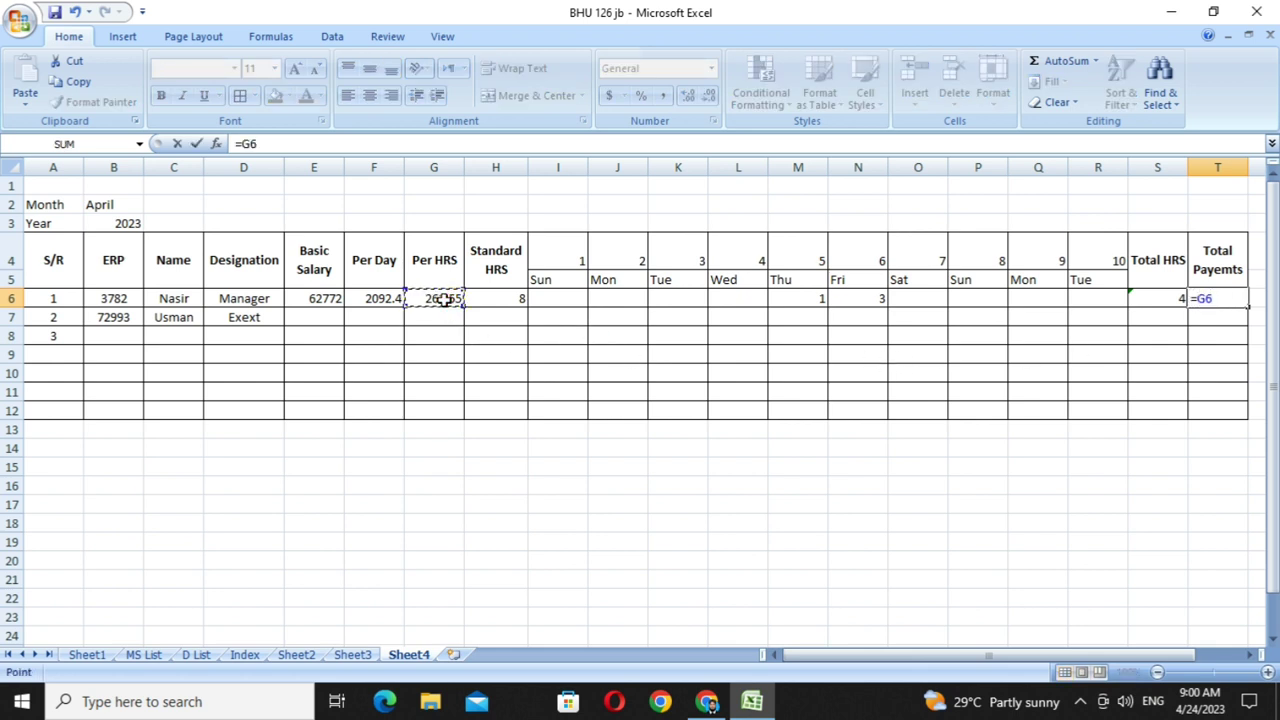
pyautogui.write('*')
pyautogui.click(1147, 295)
pyautogui.press('Return')
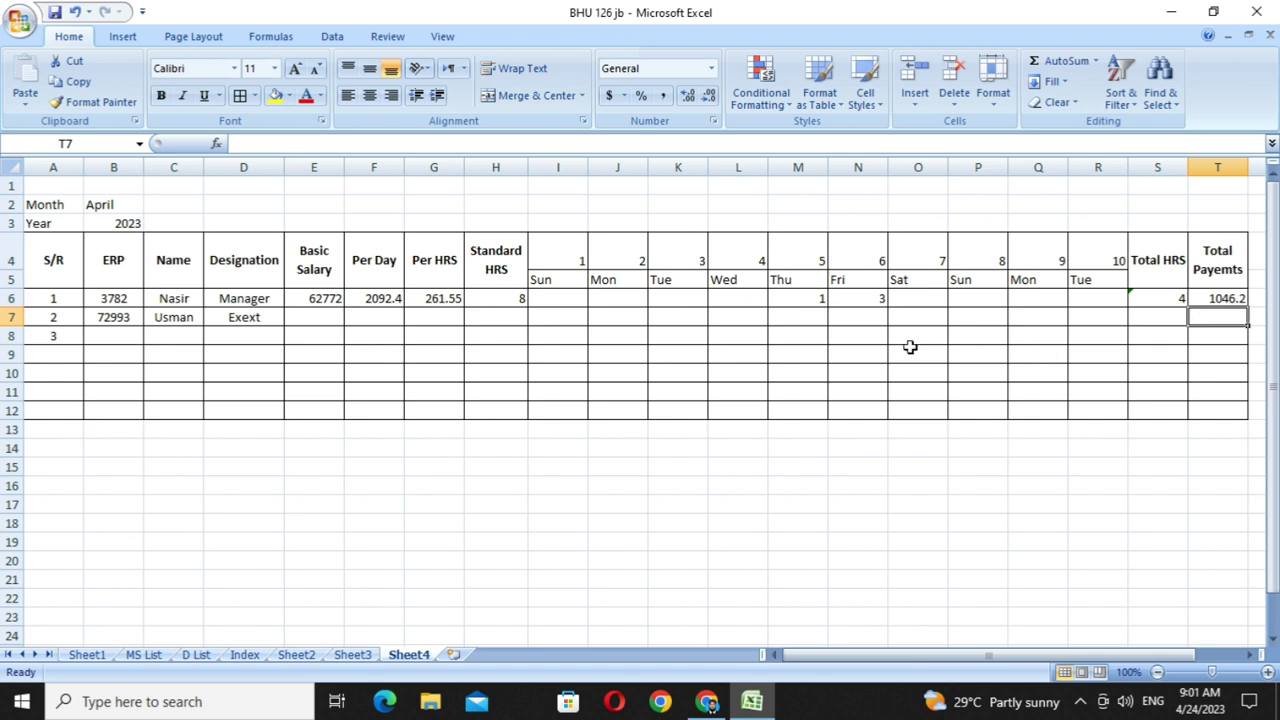
# - Change the first employee's Basic Salary in E6 to 55000
pyautogui.click(318, 300)
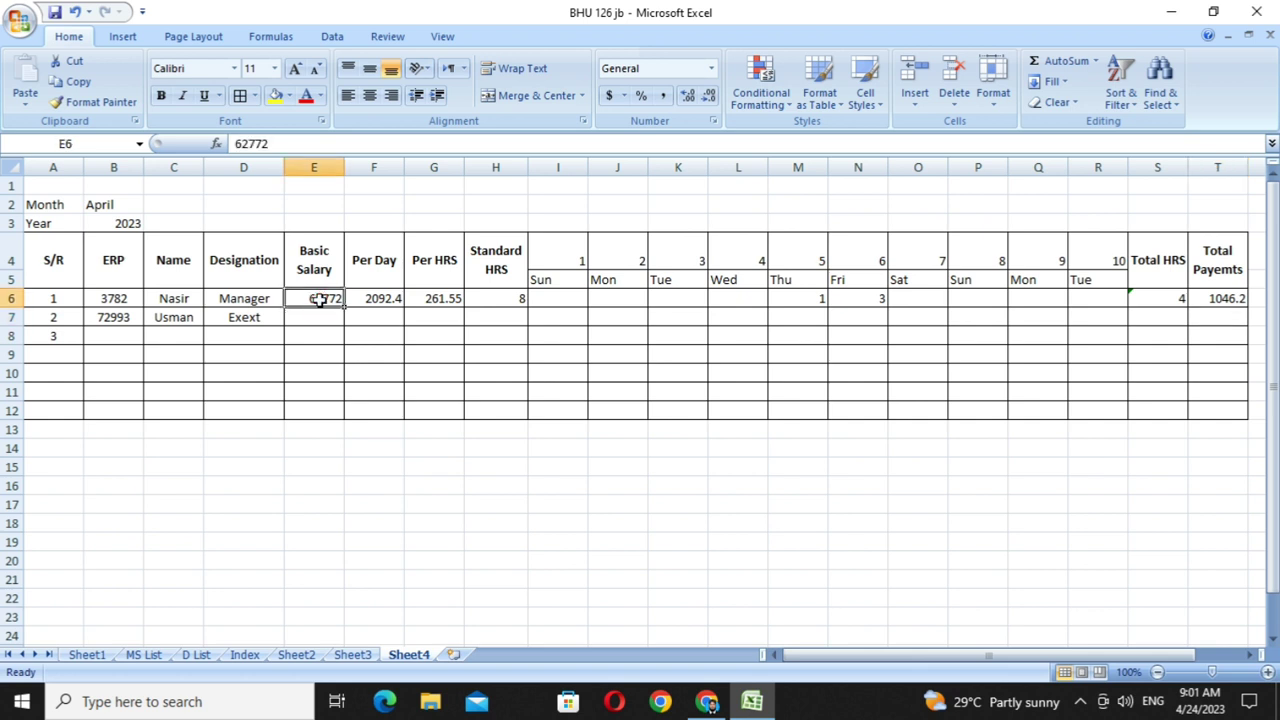
pyautogui.write('55')
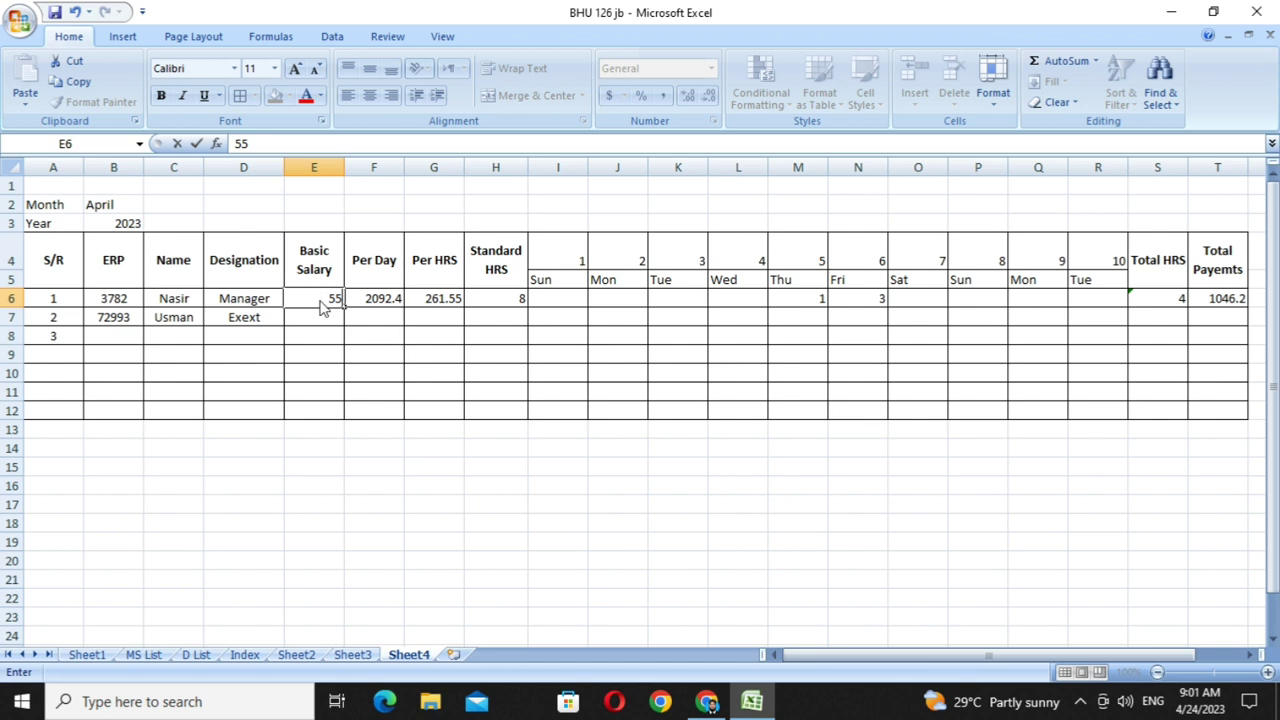
pyautogui.write('000')
pyautogui.press('Tab')
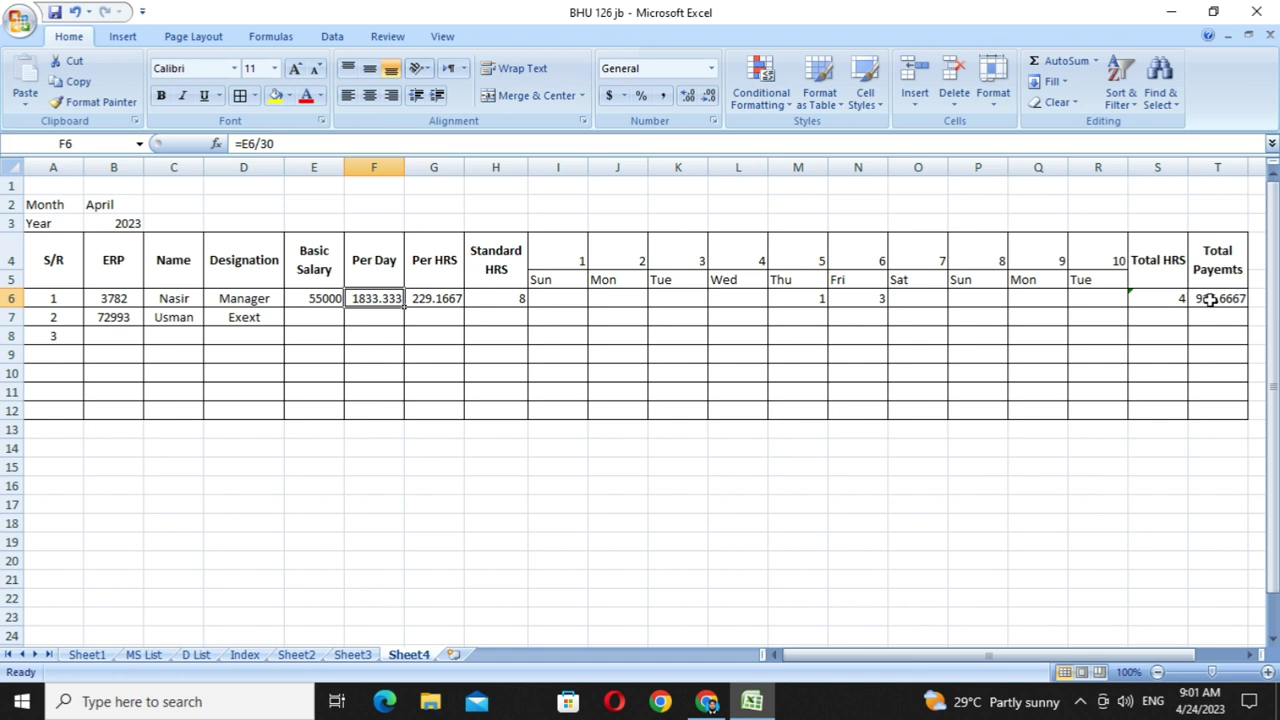
# - Extend the S6:T6 totals and F6:G6 Per Day/Per HRS formulas down through row 11
pyautogui.moveTo(1148, 298); pyautogui.dragTo(1210, 313)
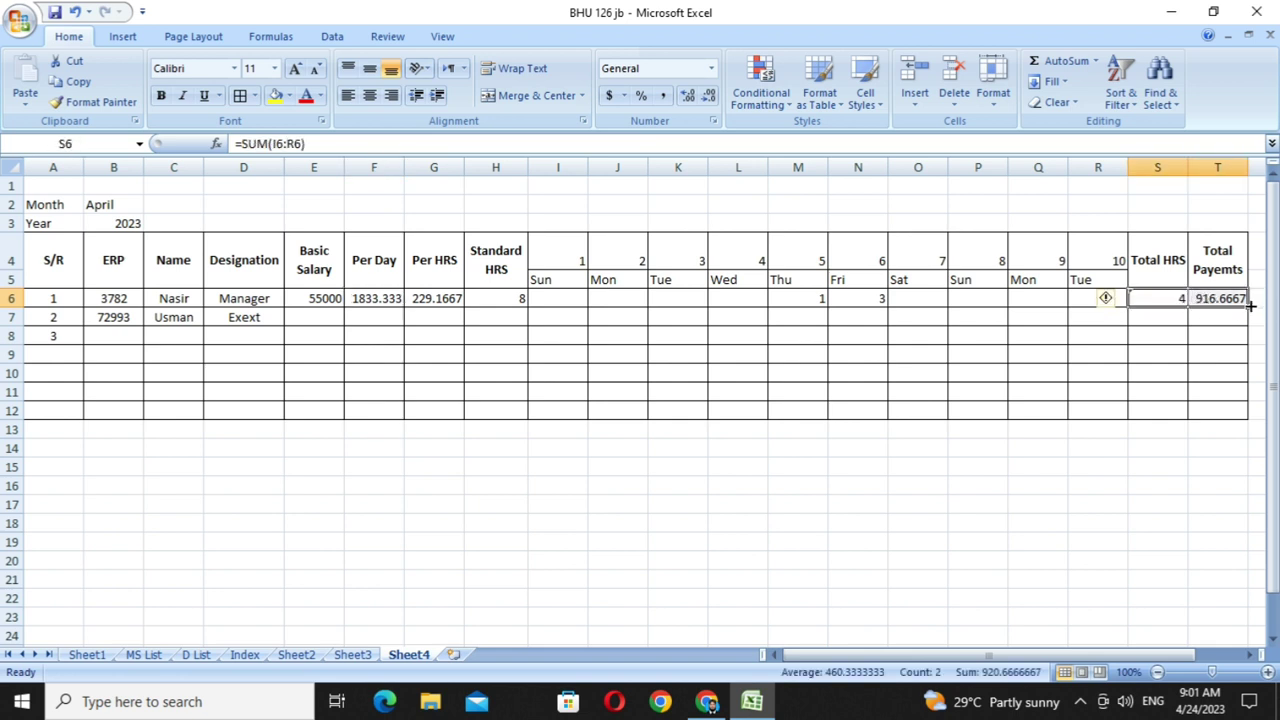
pyautogui.moveTo(1248, 311); pyautogui.dragTo(1248, 398)
pyautogui.click(1238, 412)
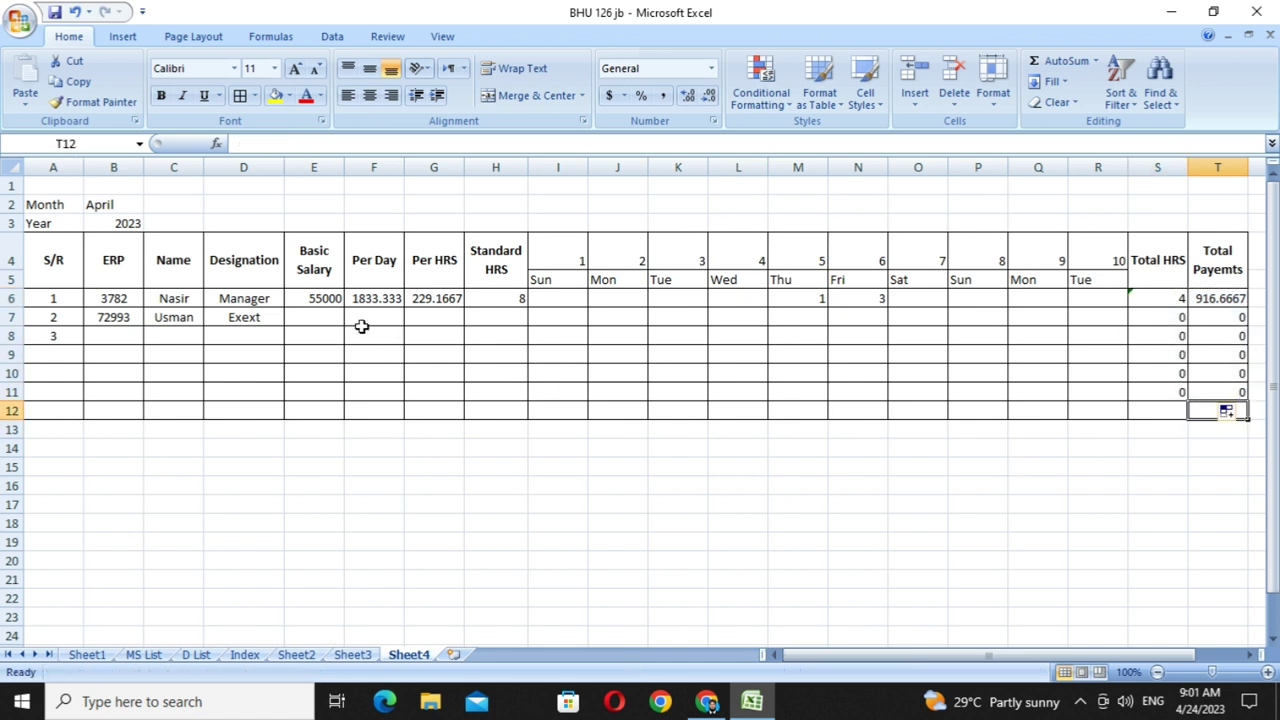
pyautogui.moveTo(373, 298); pyautogui.dragTo(440, 298)
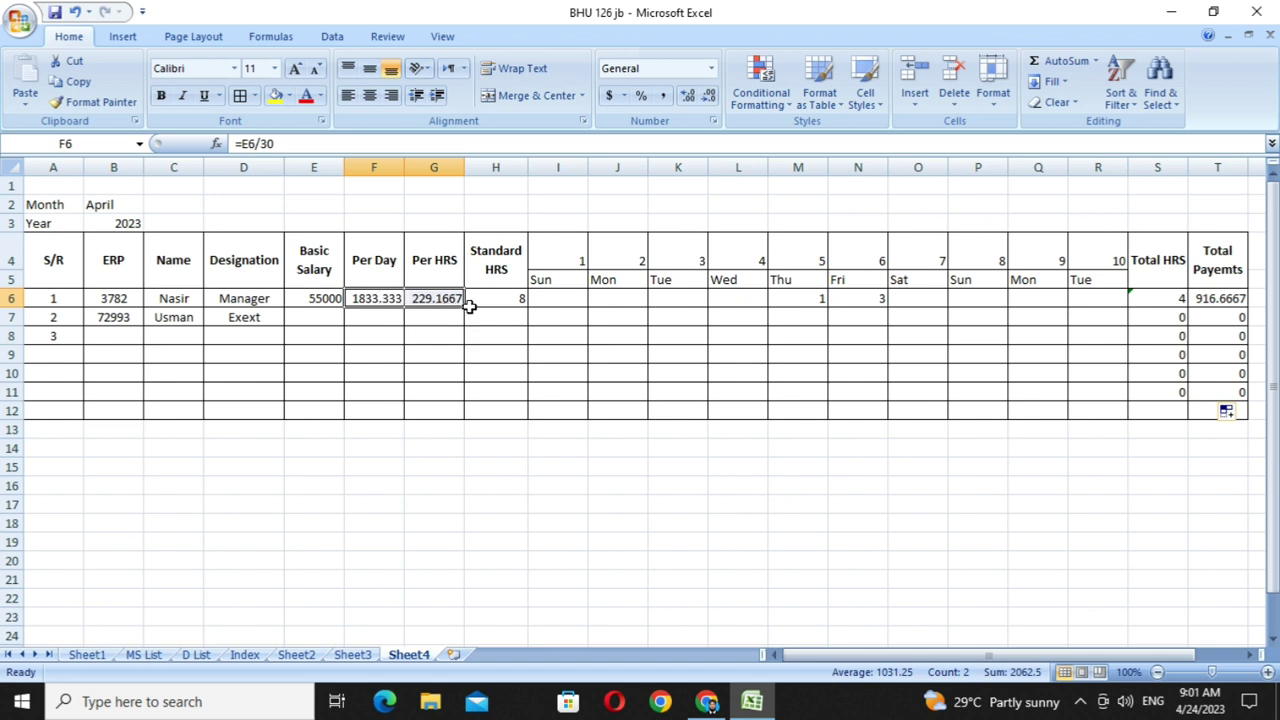
pyautogui.moveTo(466, 308); pyautogui.dragTo(466, 404)
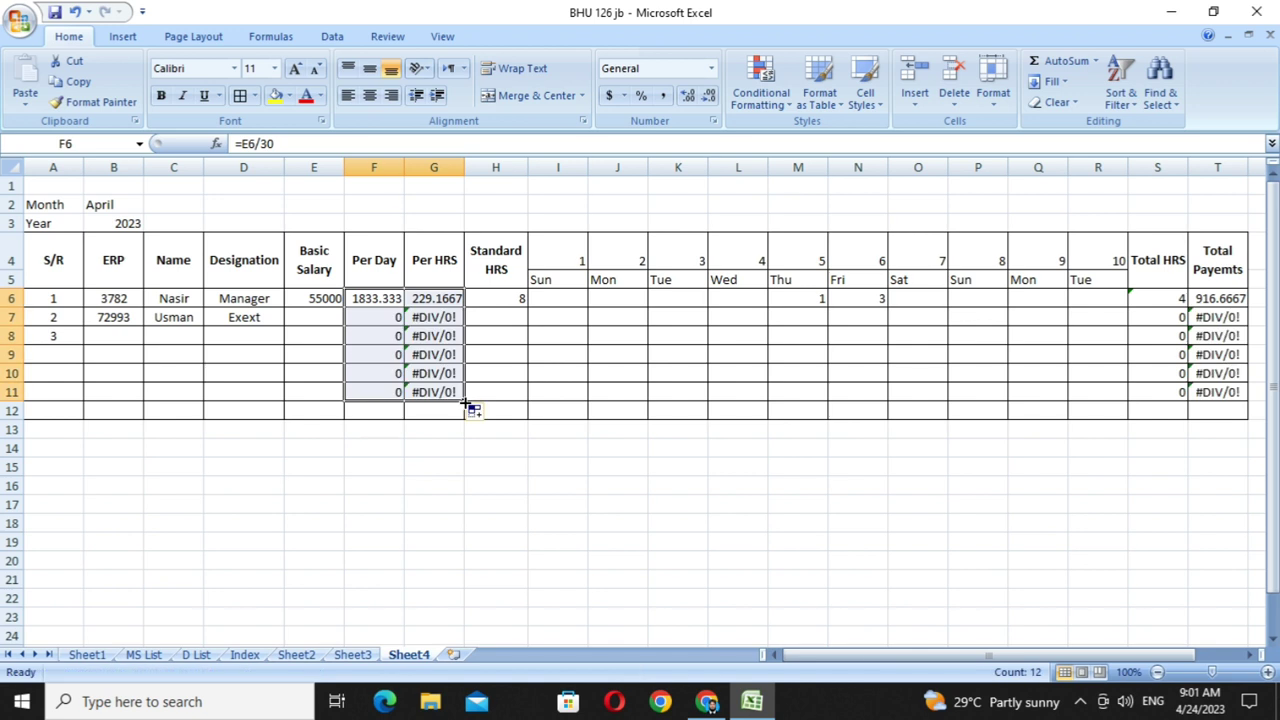
# - Enter basic salaries 389209, 28992, 729889 and 8392 in E7:E10, correcting the mistyped E9 value
pyautogui.click(325, 322)
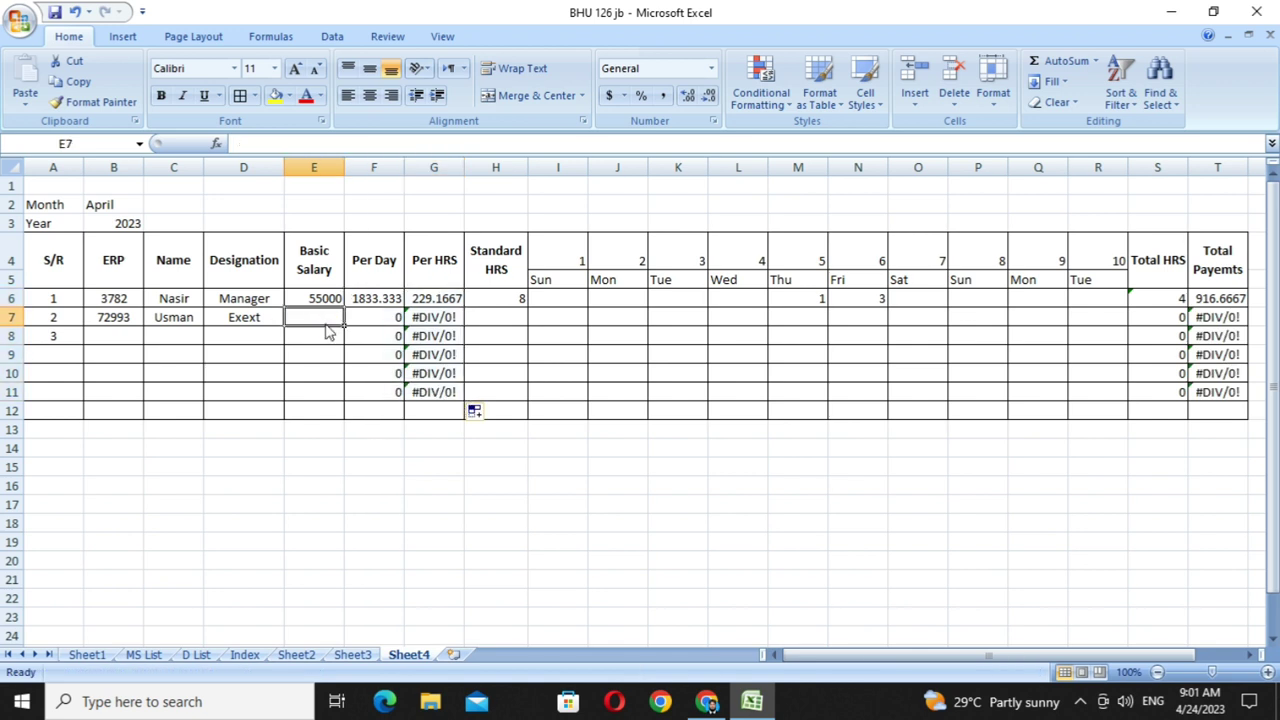
pyautogui.write('389209')
pyautogui.press('Return')
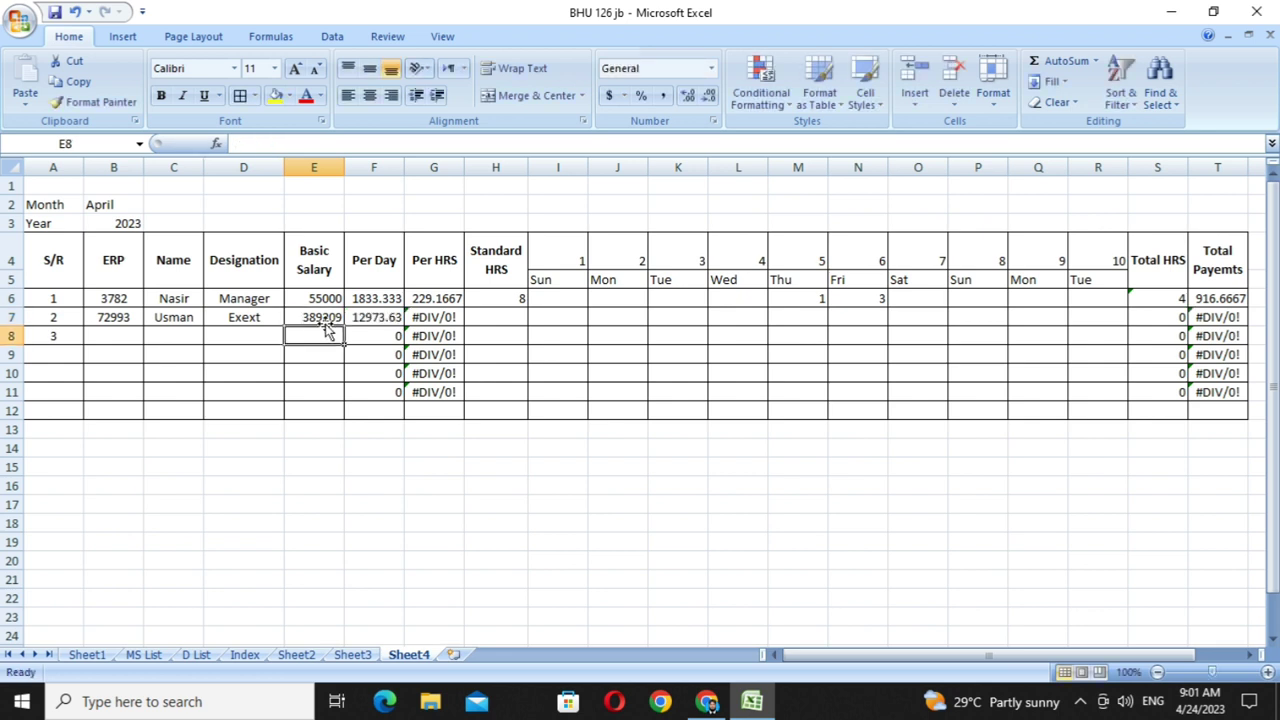
pyautogui.write('28992')
pyautogui.press('Return')
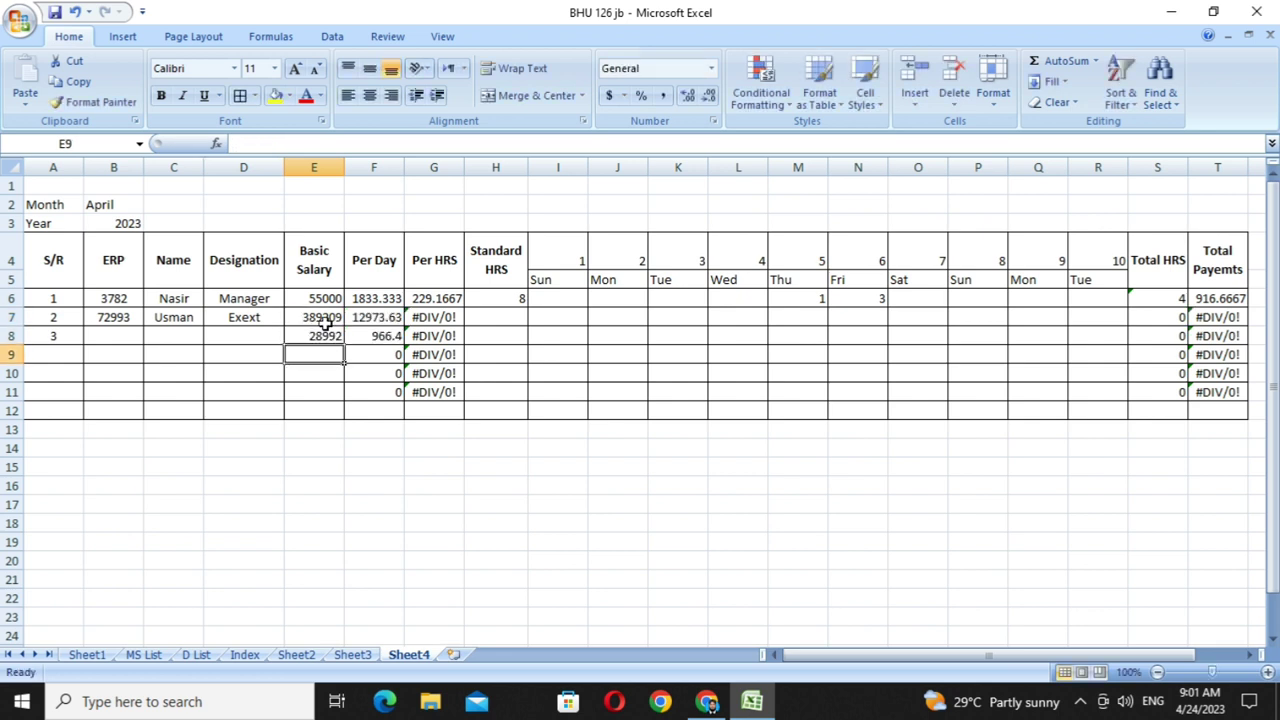
pyautogui.write('929')
pyautogui.press('Return')
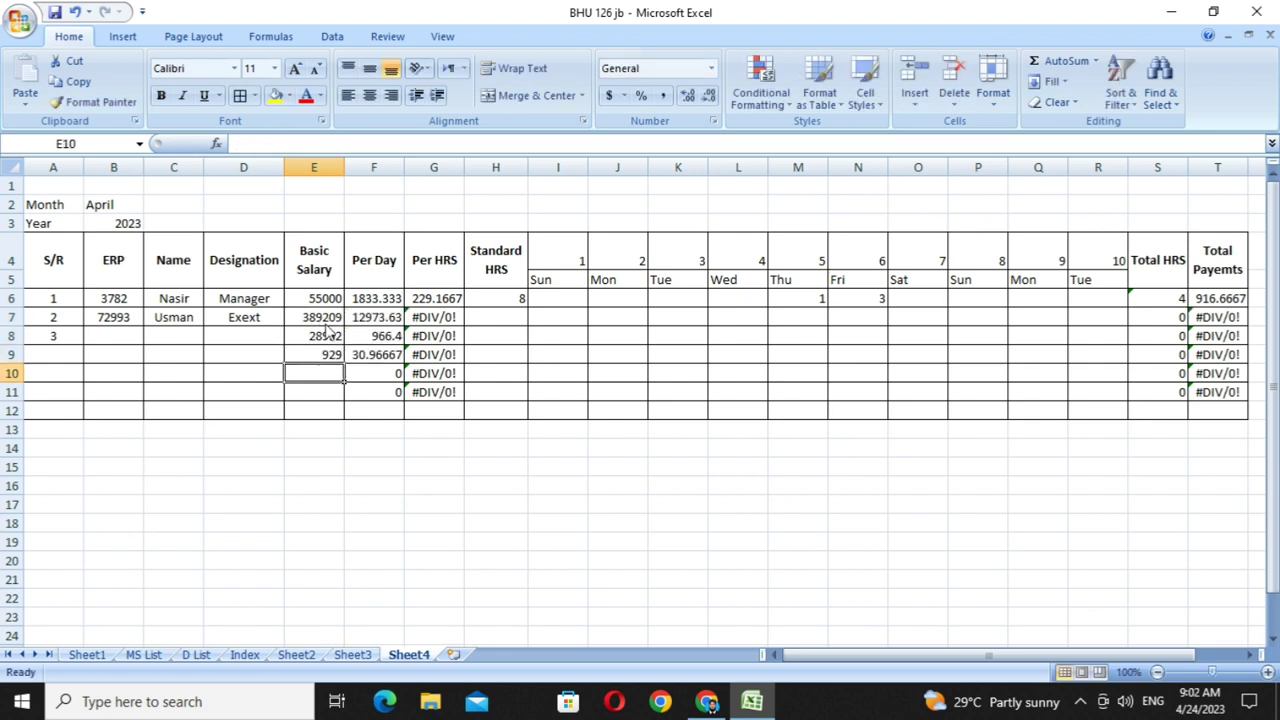
pyautogui.press('Up')
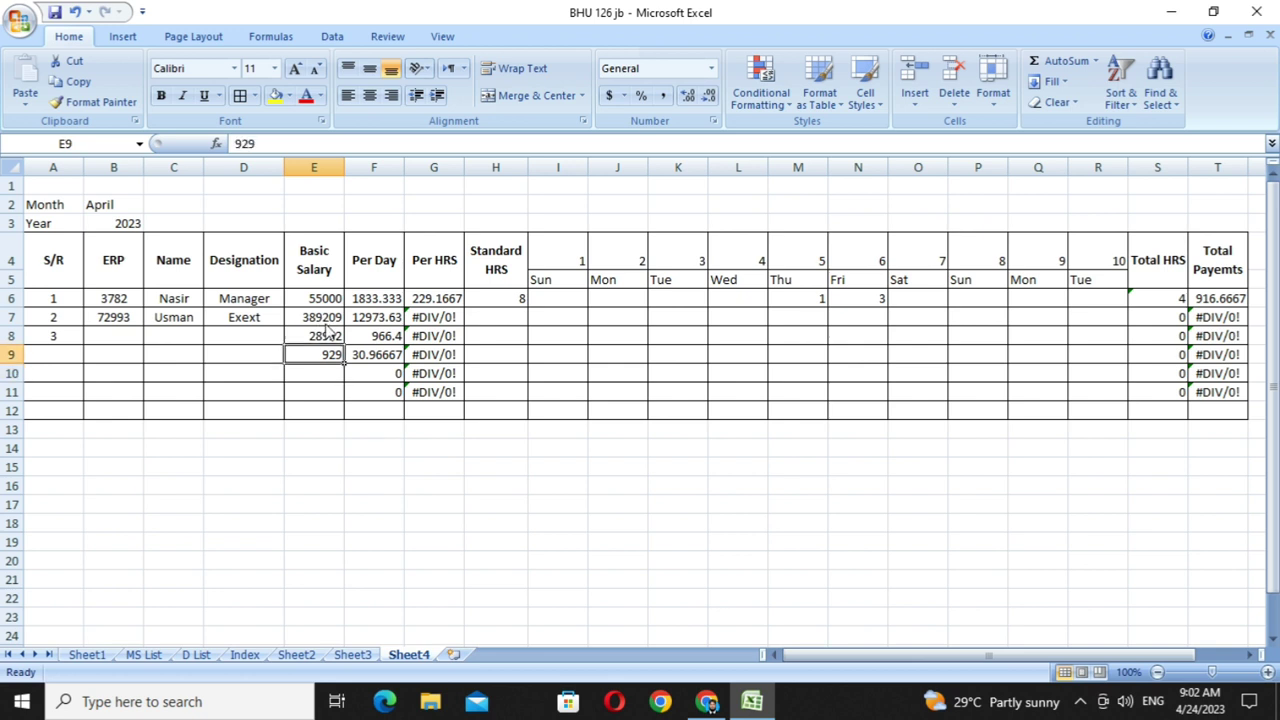
pyautogui.write('729889')
pyautogui.press('Return')
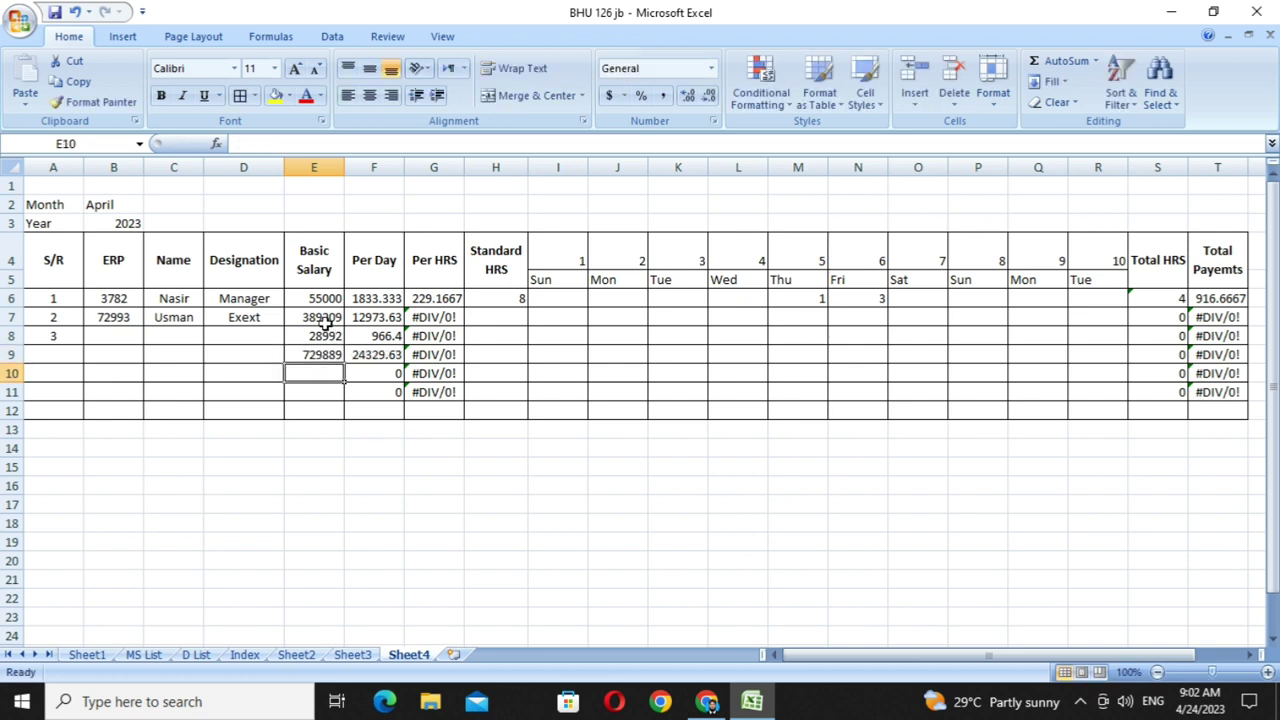
pyautogui.write('2i')
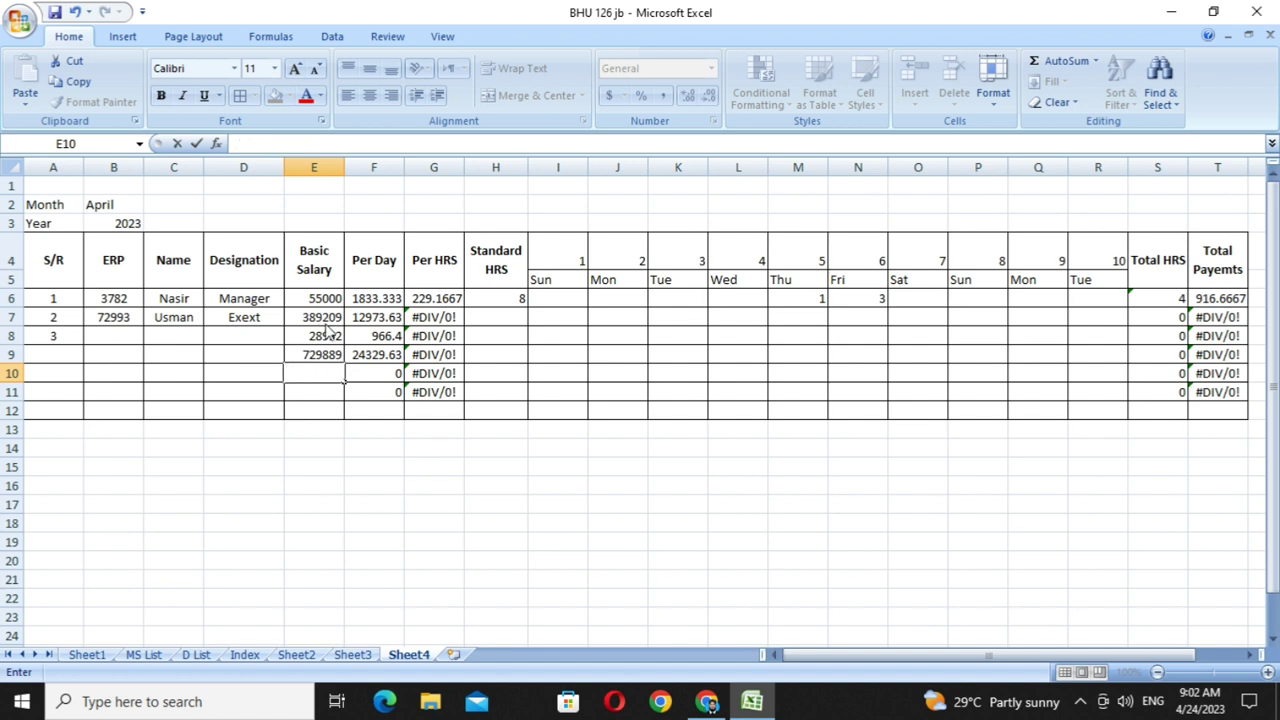
pyautogui.write('8392')
pyautogui.press('Return')
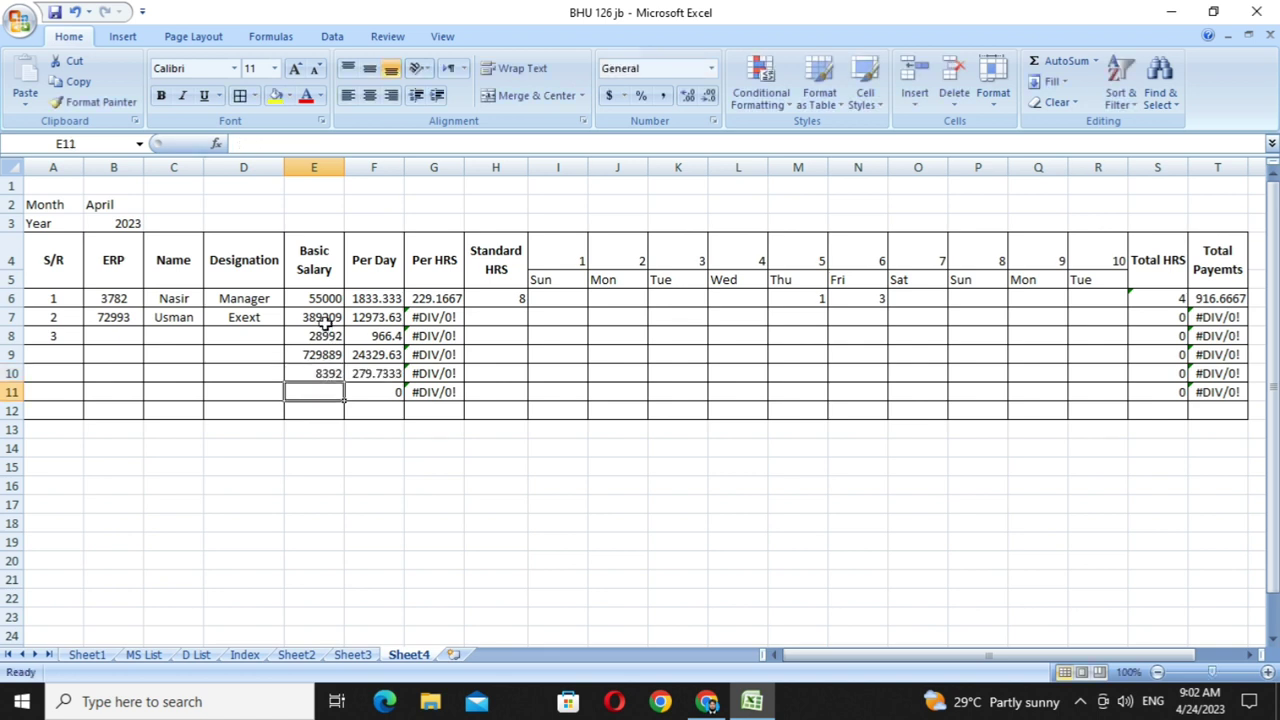
# - Enter 8 standard hours in each of H7:H10
pyautogui.click(508, 317)
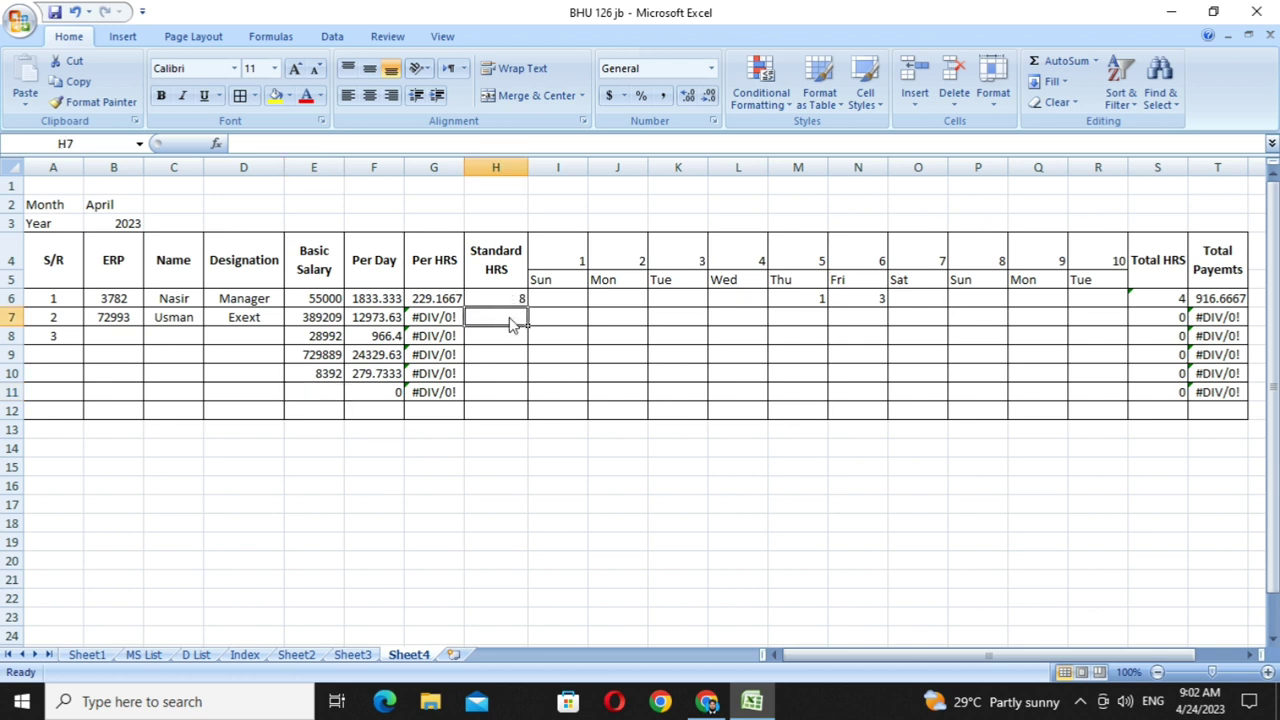
pyautogui.write('8')
pyautogui.press('Return')
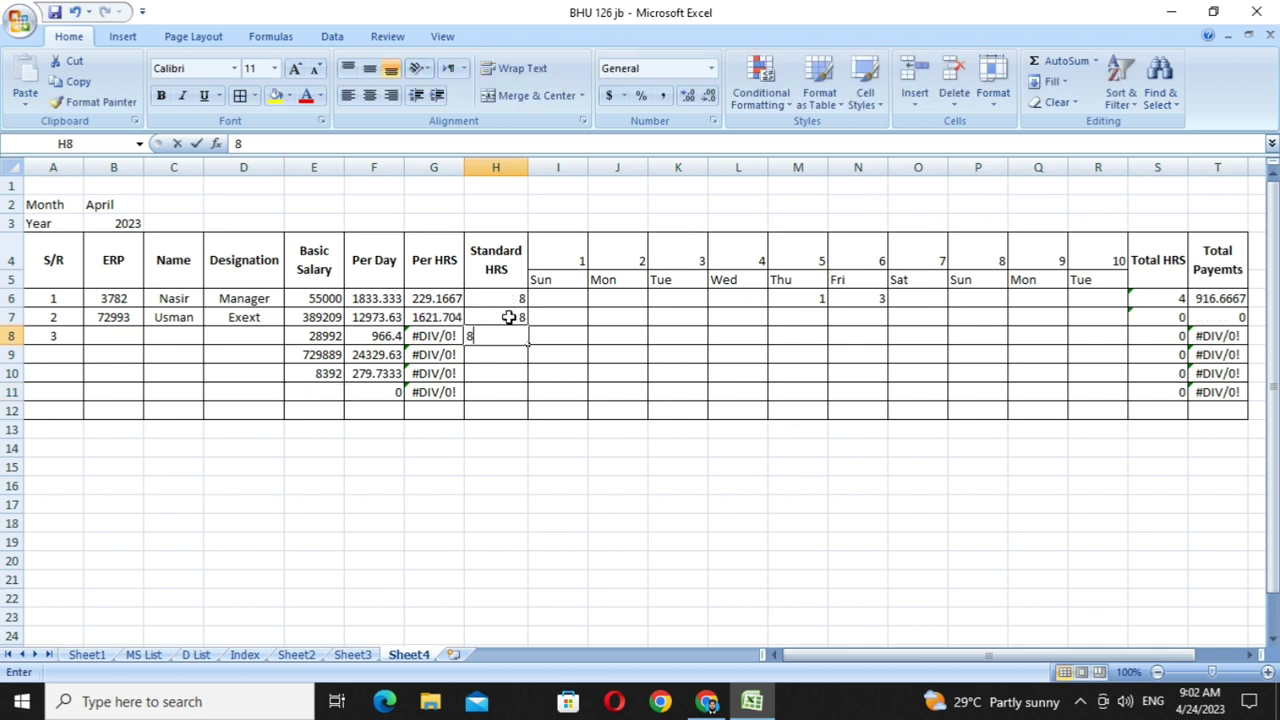
pyautogui.write('8 8 8')
pyautogui.press('Return')
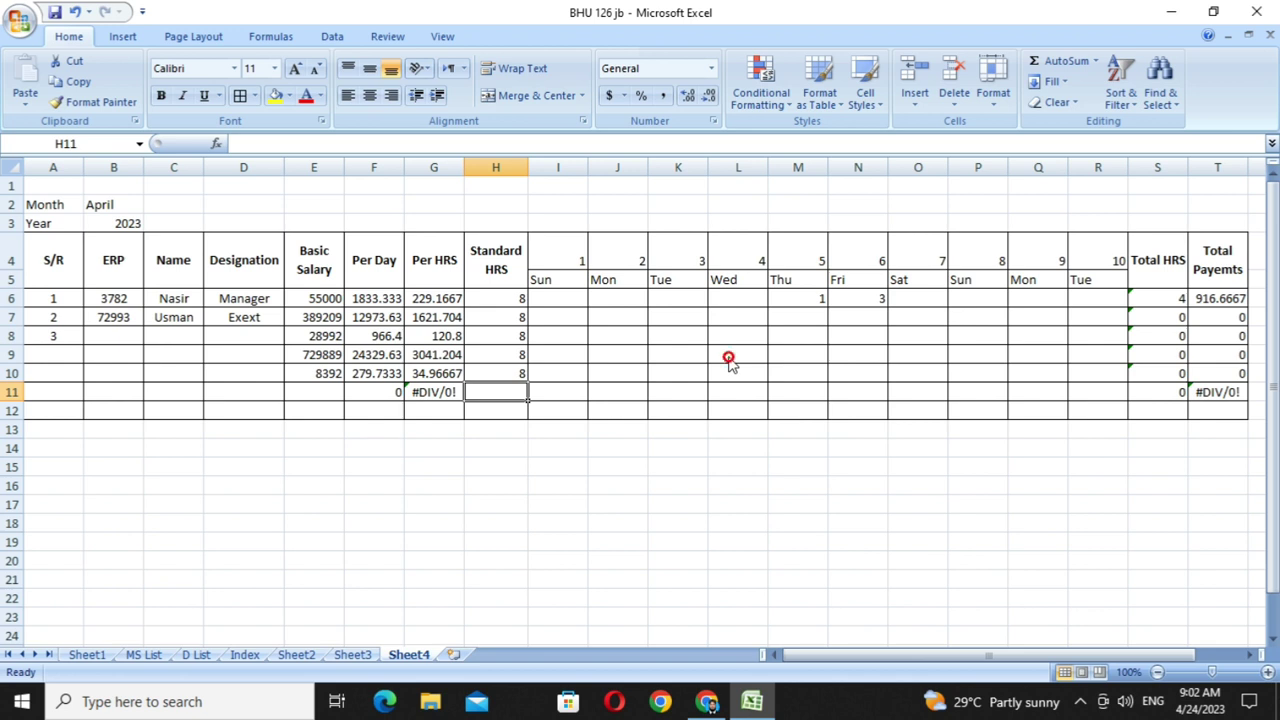
# - Record 3 extra hours in L9 and 5 extra hours in P8
pyautogui.click(728, 356)
pyautogui.write('3')
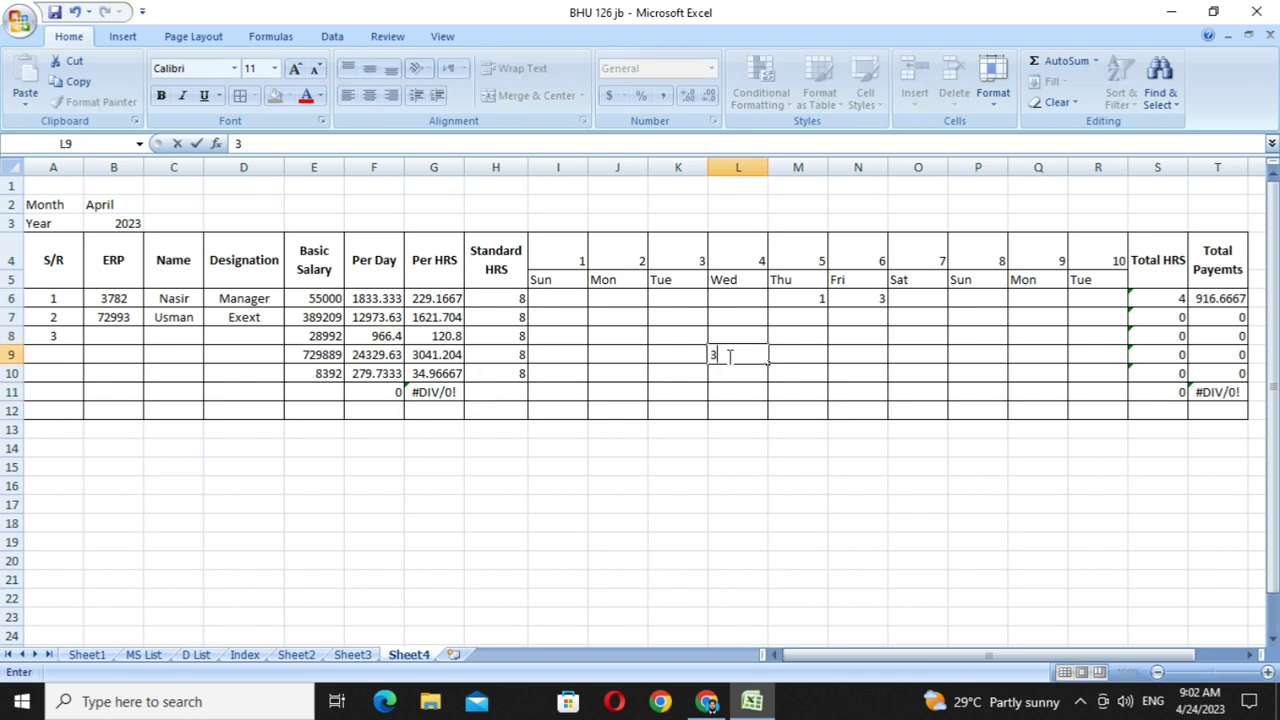
pyautogui.press('Tab')
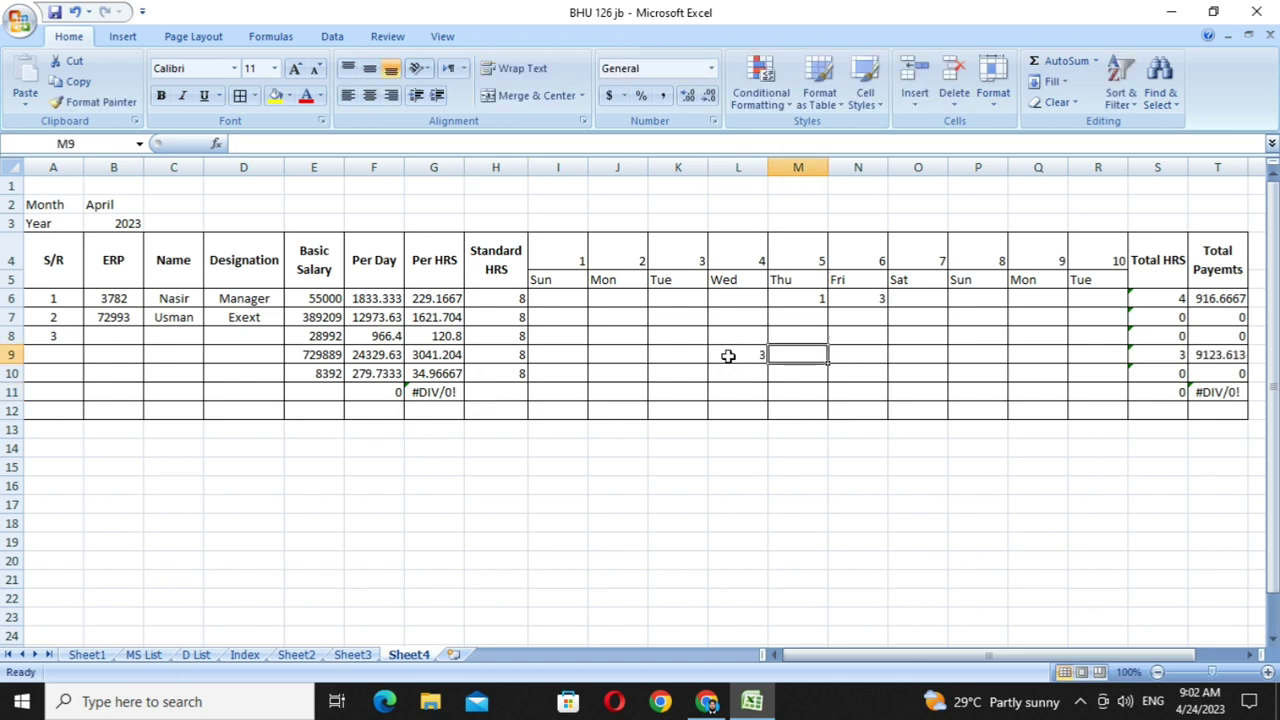
pyautogui.click(990, 336)
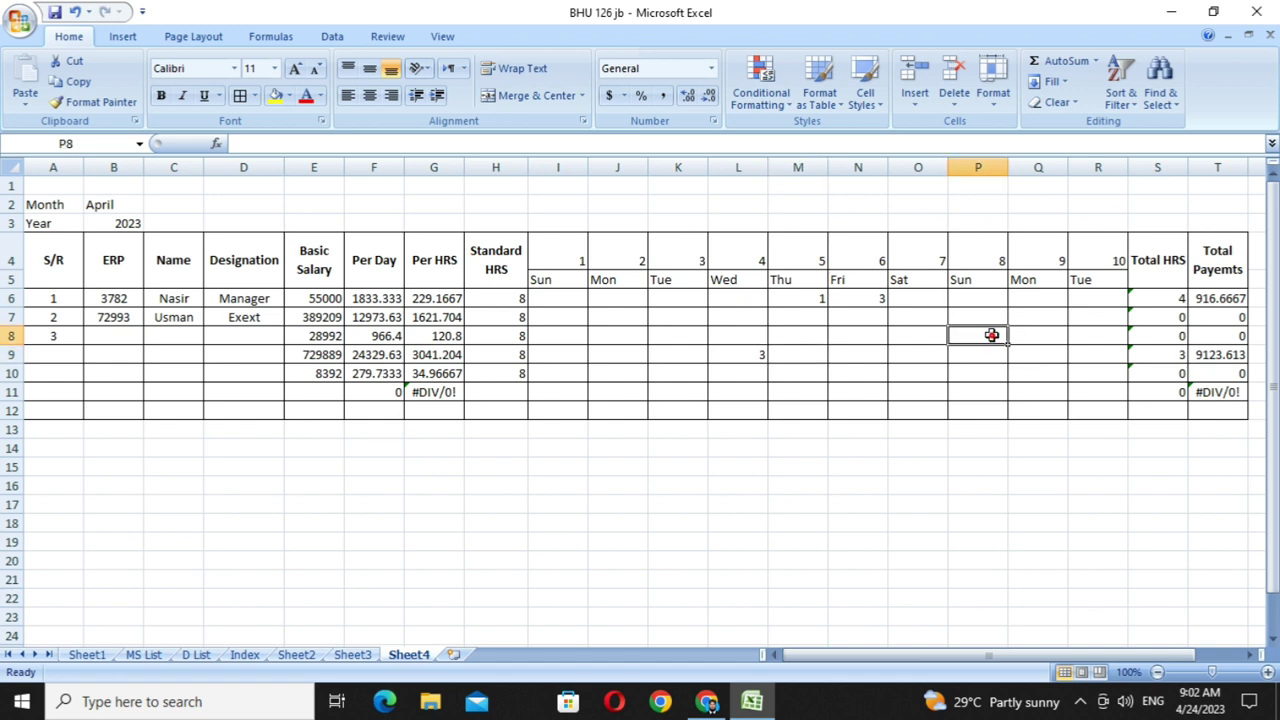
pyautogui.write('5')
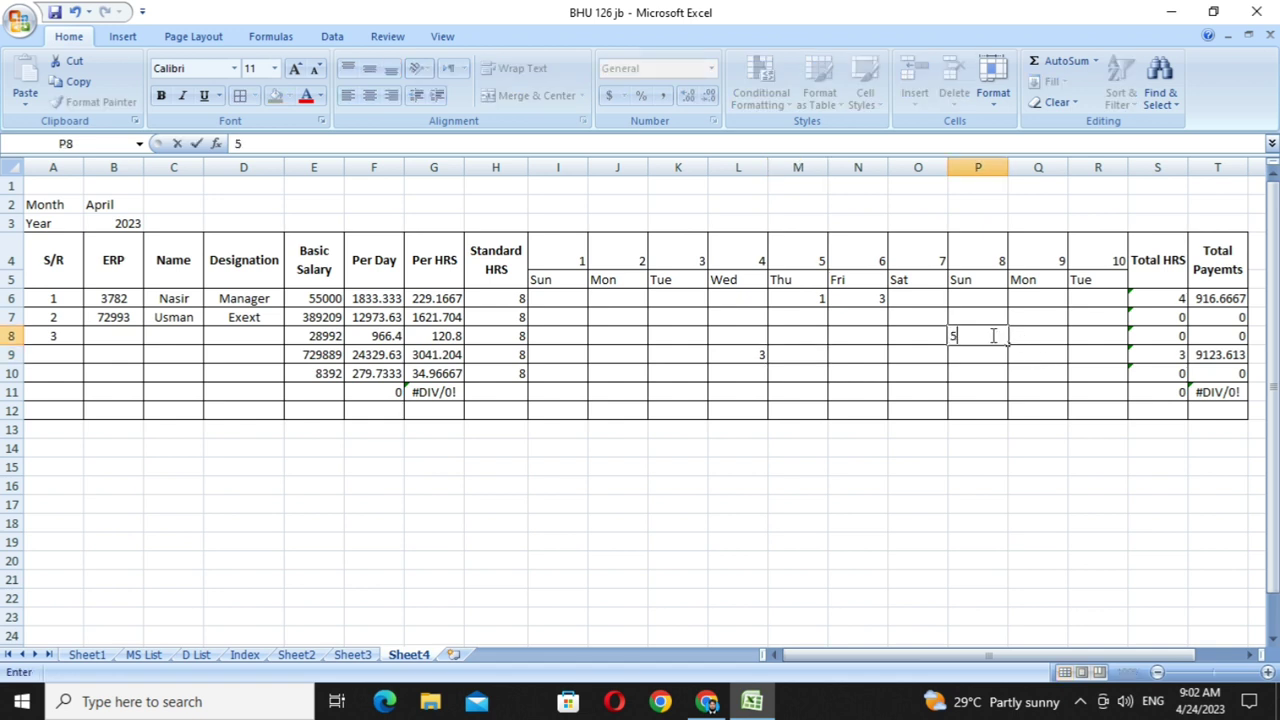
pyautogui.press('Return')
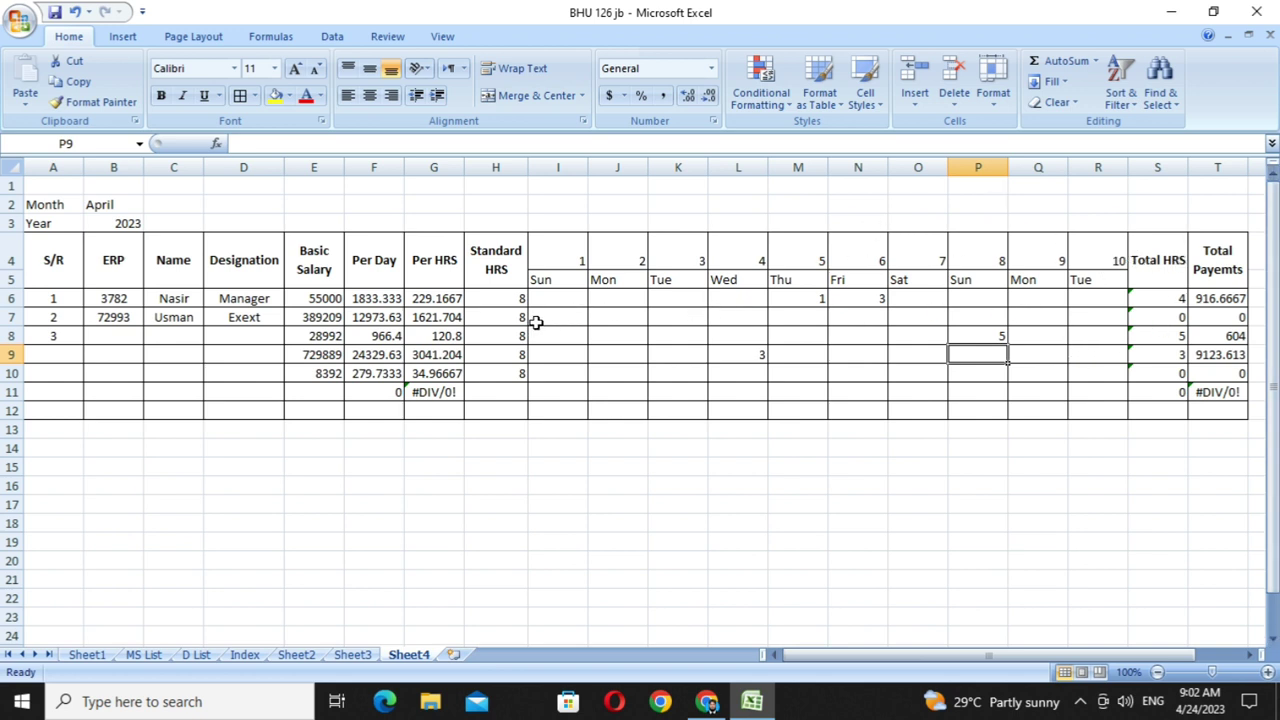
# - Left-align the Month/Year block A2:B3 and apply all borders to it
pyautogui.moveTo(64, 204); pyautogui.dragTo(95, 215)
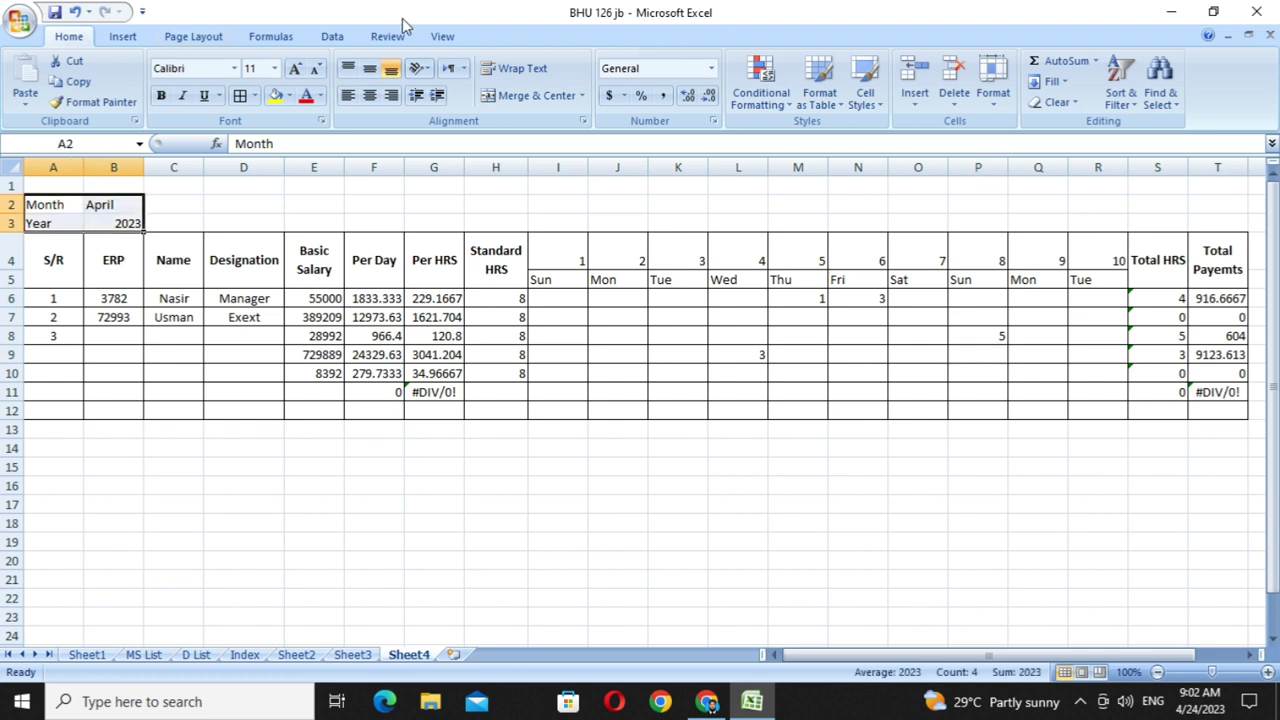
pyautogui.click(350, 100)
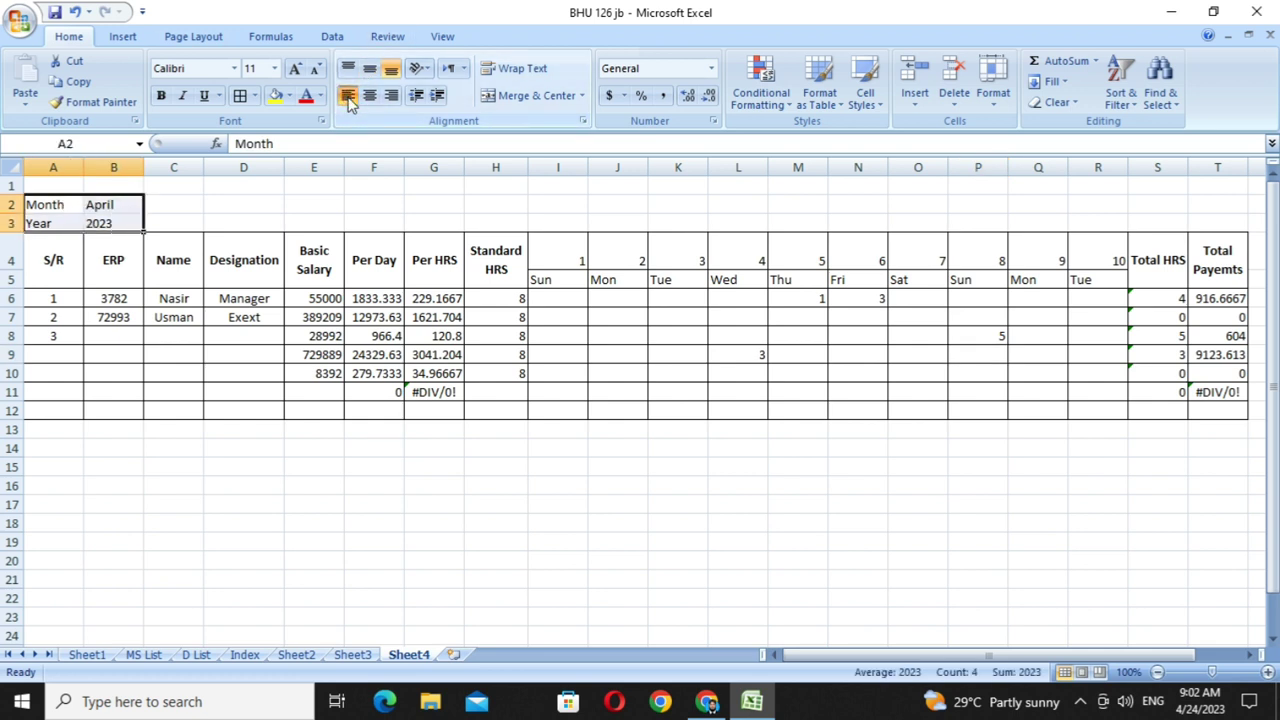
pyautogui.click(240, 96)
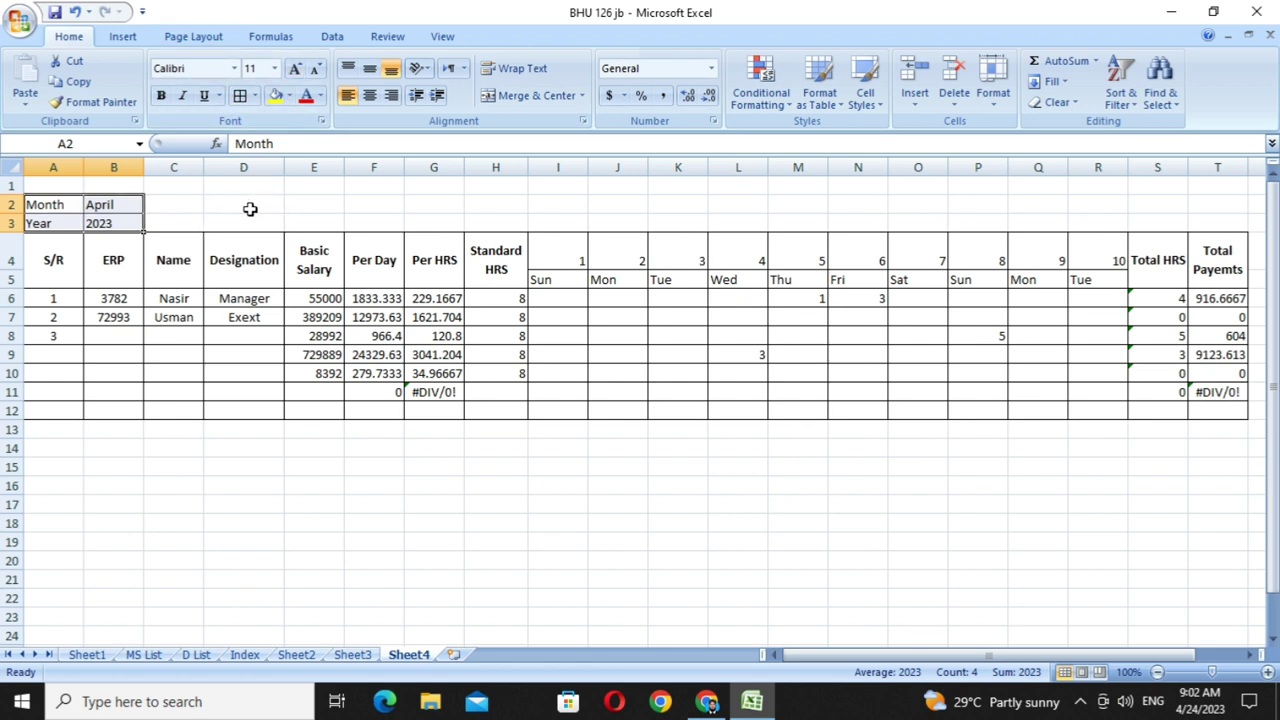
pyautogui.click(554, 205)
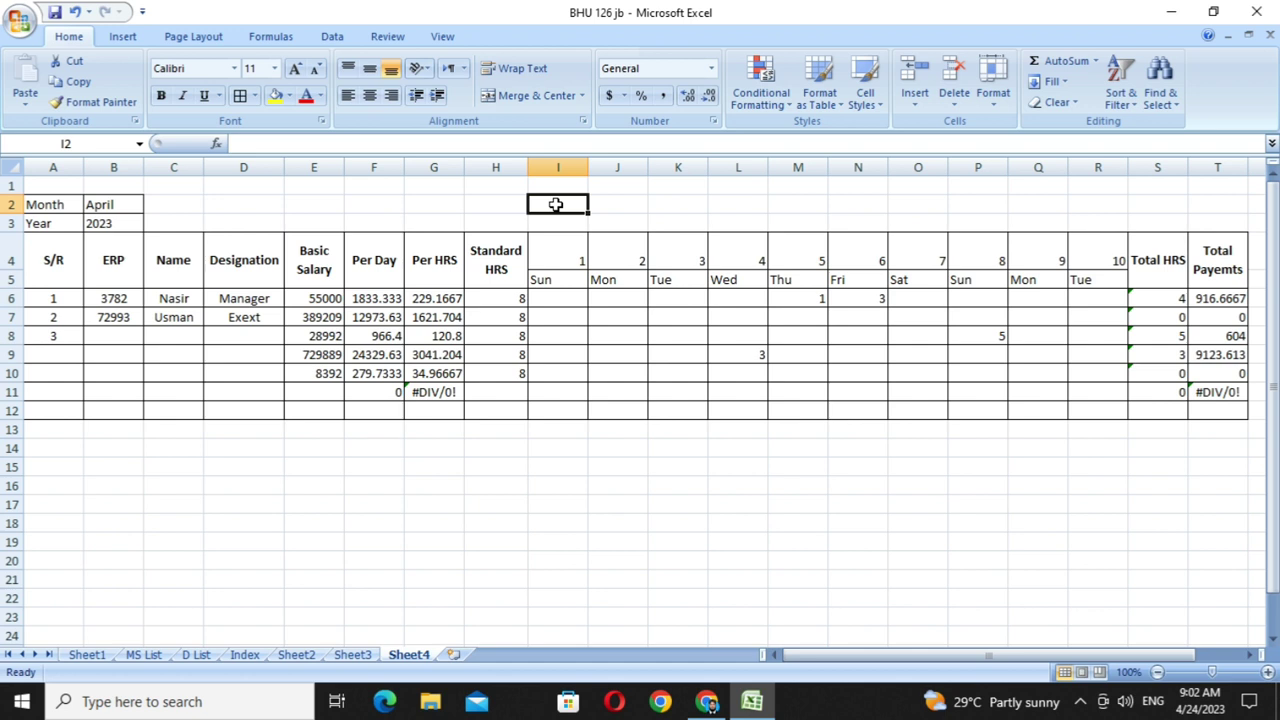
# - Type the title 'Monthly Extra Hours' into cell I2
pyautogui.write('Mo')
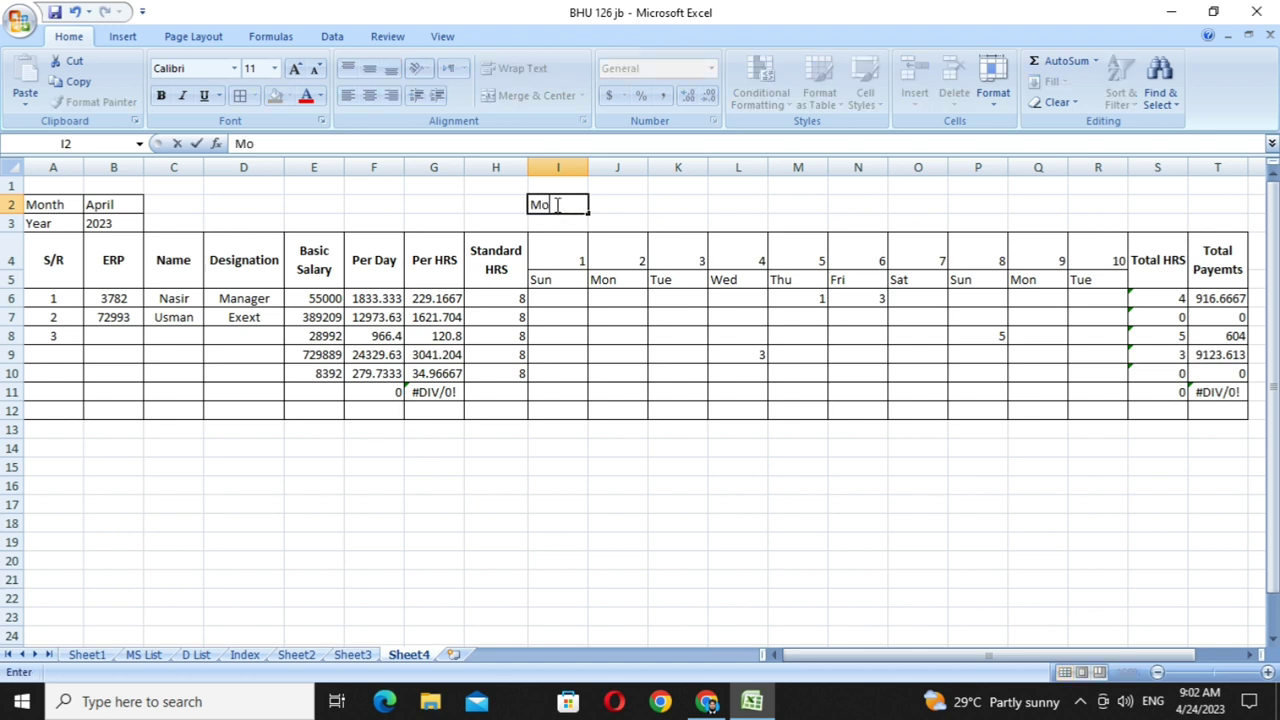
pyautogui.write('nth')
pyautogui.write('ly Ex')
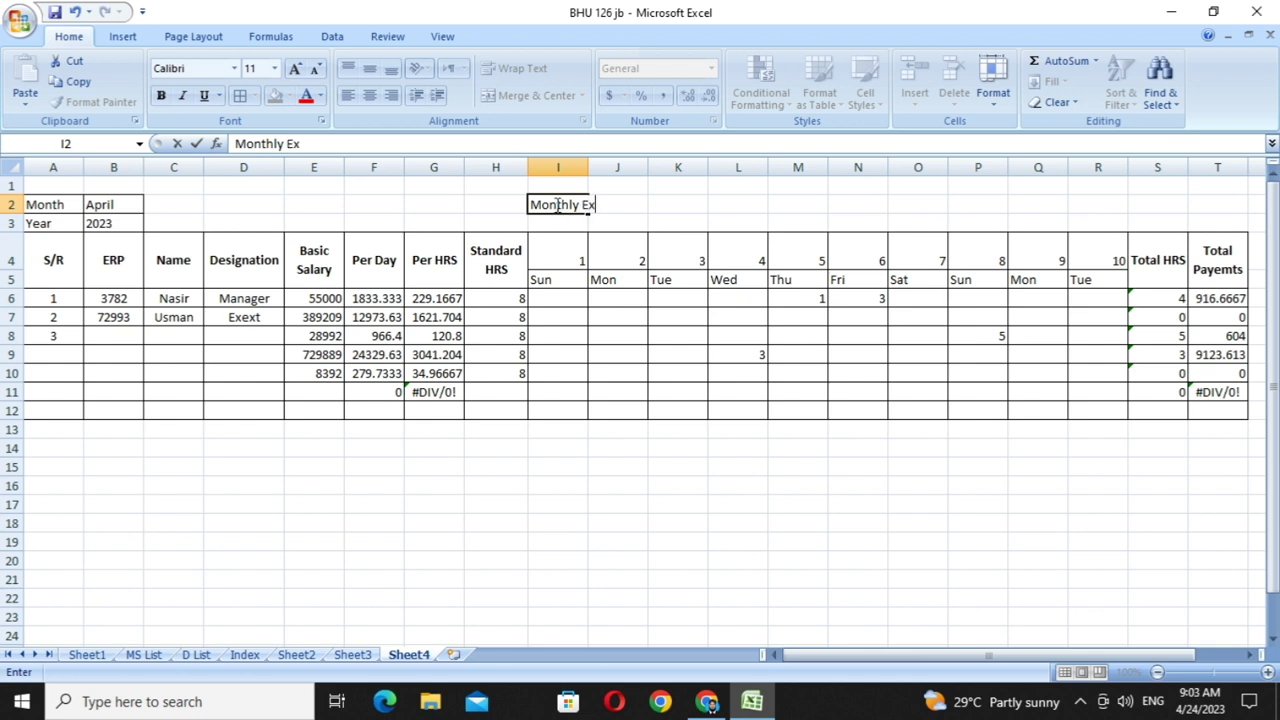
pyautogui.write('tra H')
pyautogui.write('ours')
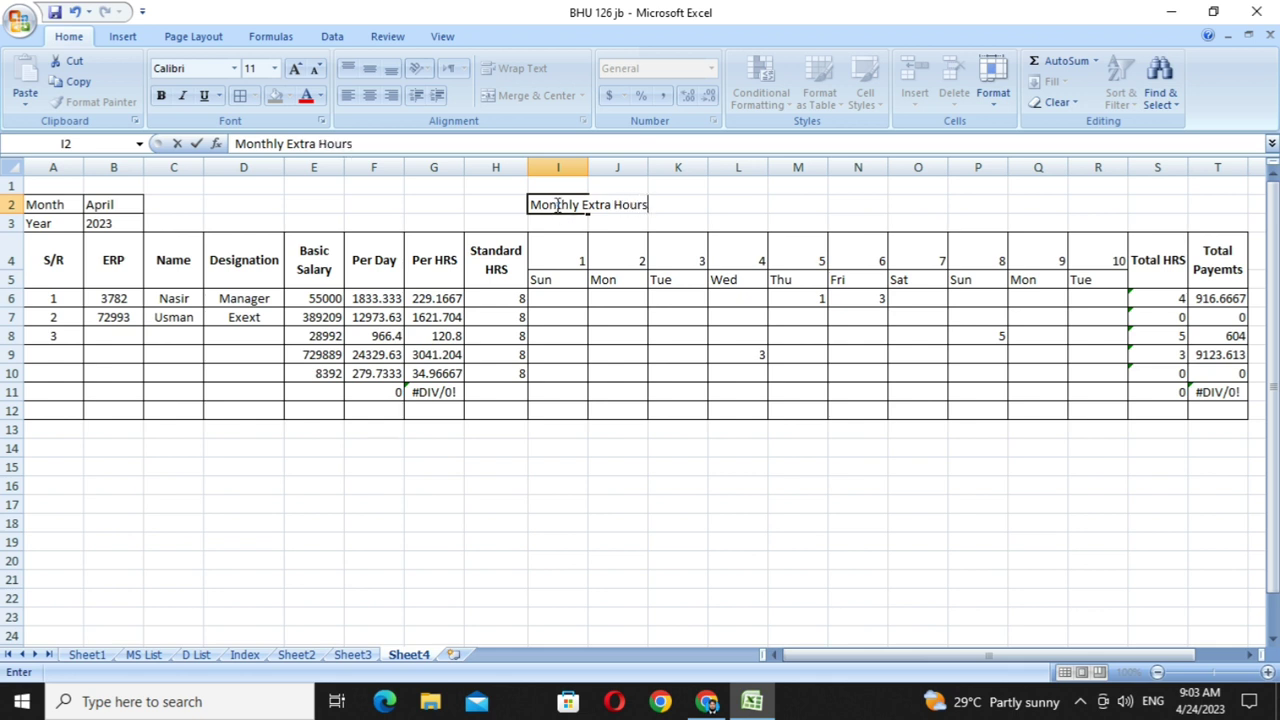
pyautogui.click(670, 221)
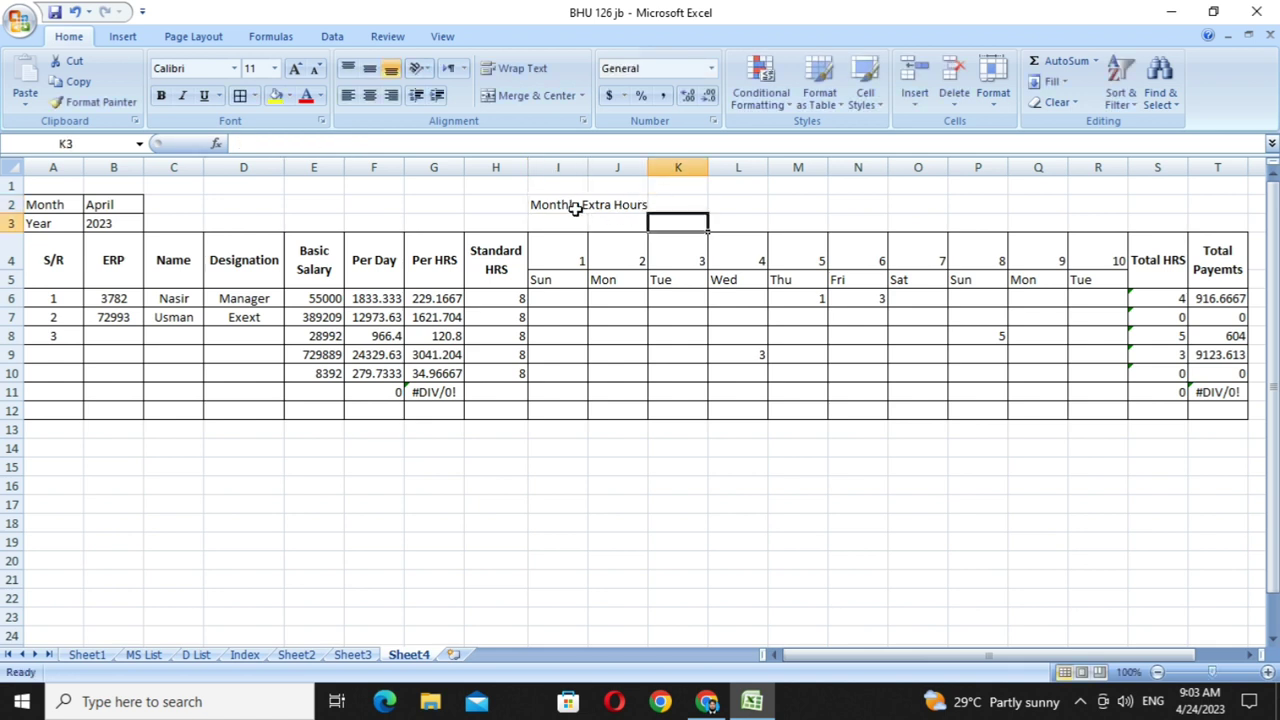
# - Merge and centre the title across I2:R3, middle-aligned, at font size 24 with yellow fill
pyautogui.moveTo(540, 204)
pyautogui.mouseDown()
pyautogui.moveTo(1167, 218)
pyautogui.moveTo(1100, 222)
pyautogui.mouseUp()
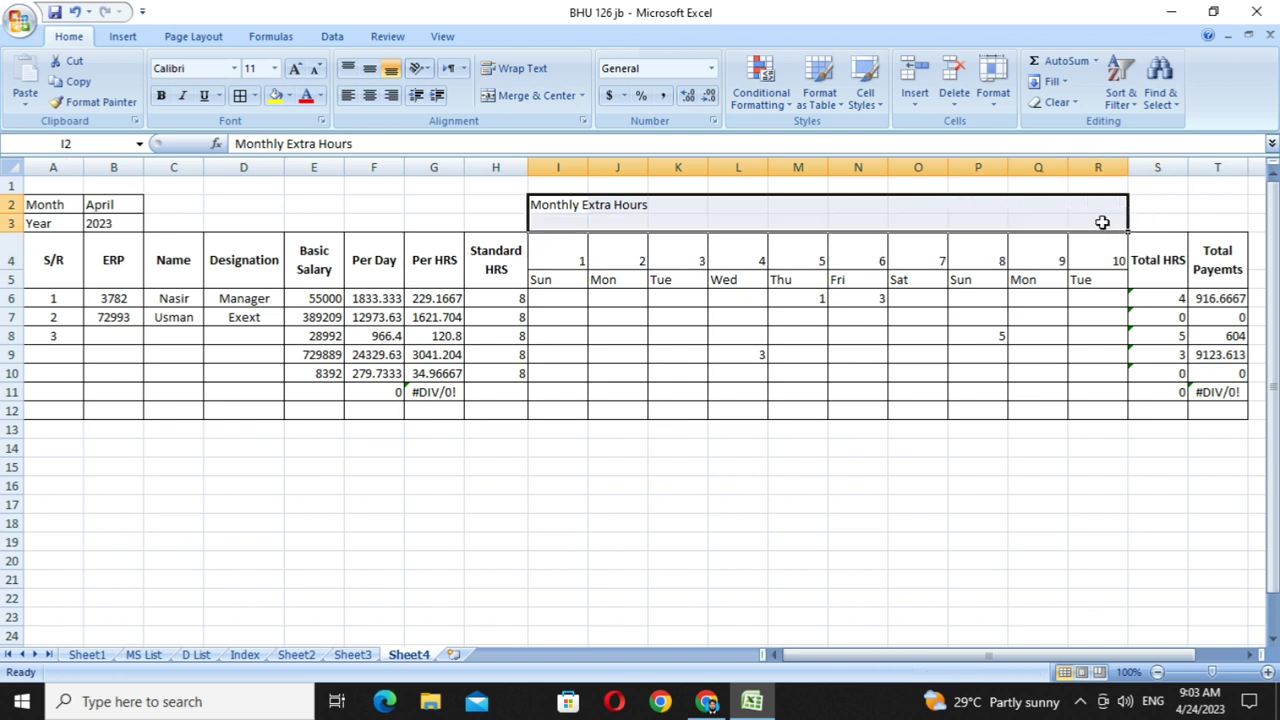
pyautogui.click(526, 102)
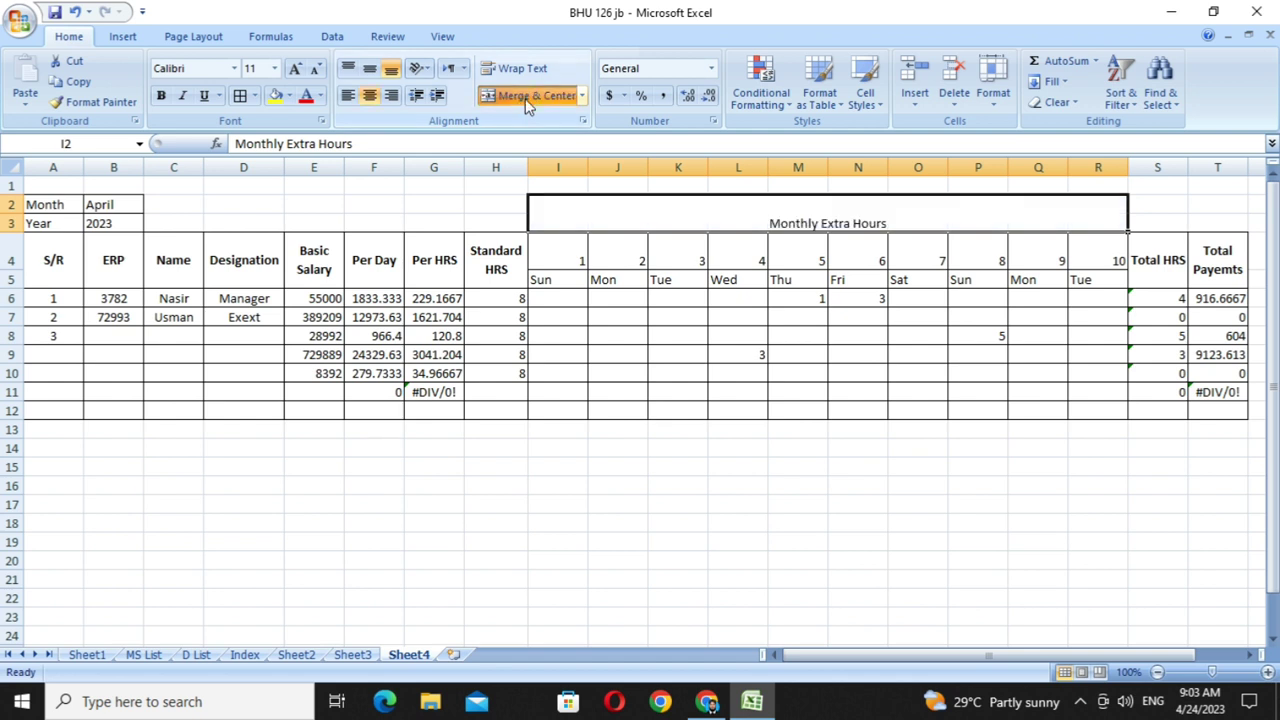
pyautogui.click(368, 72)
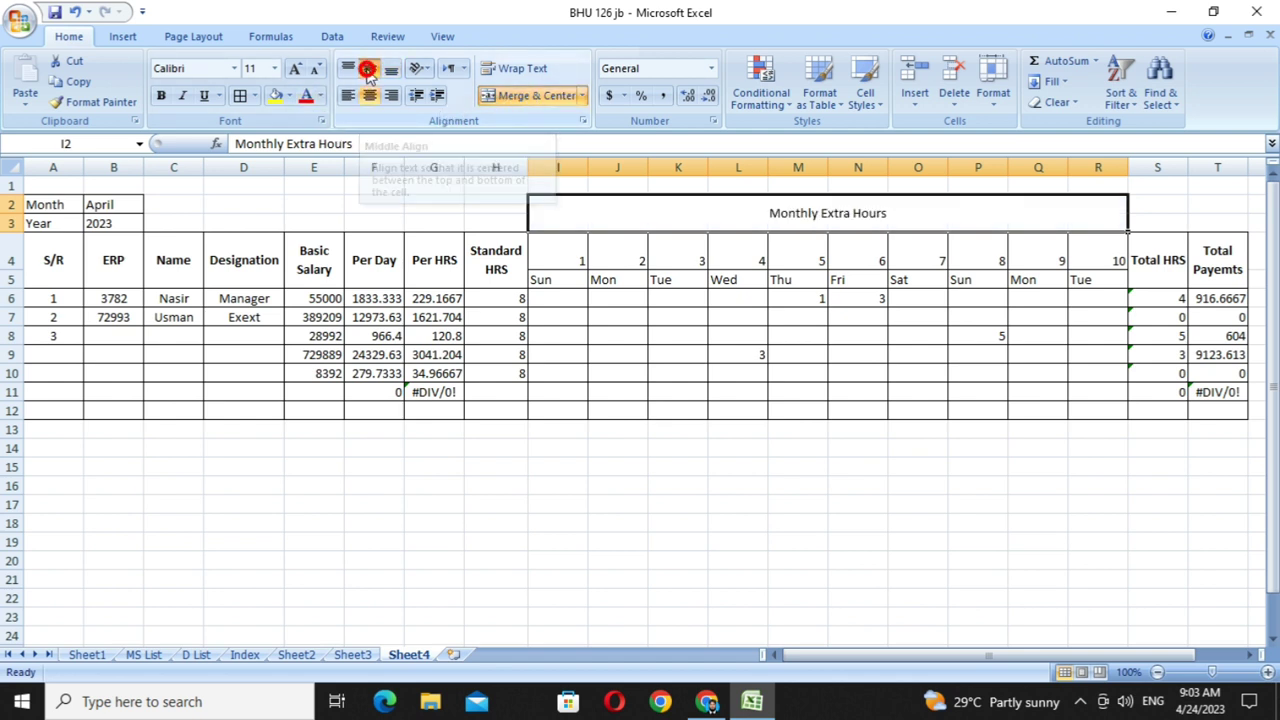
pyautogui.click(276, 68)
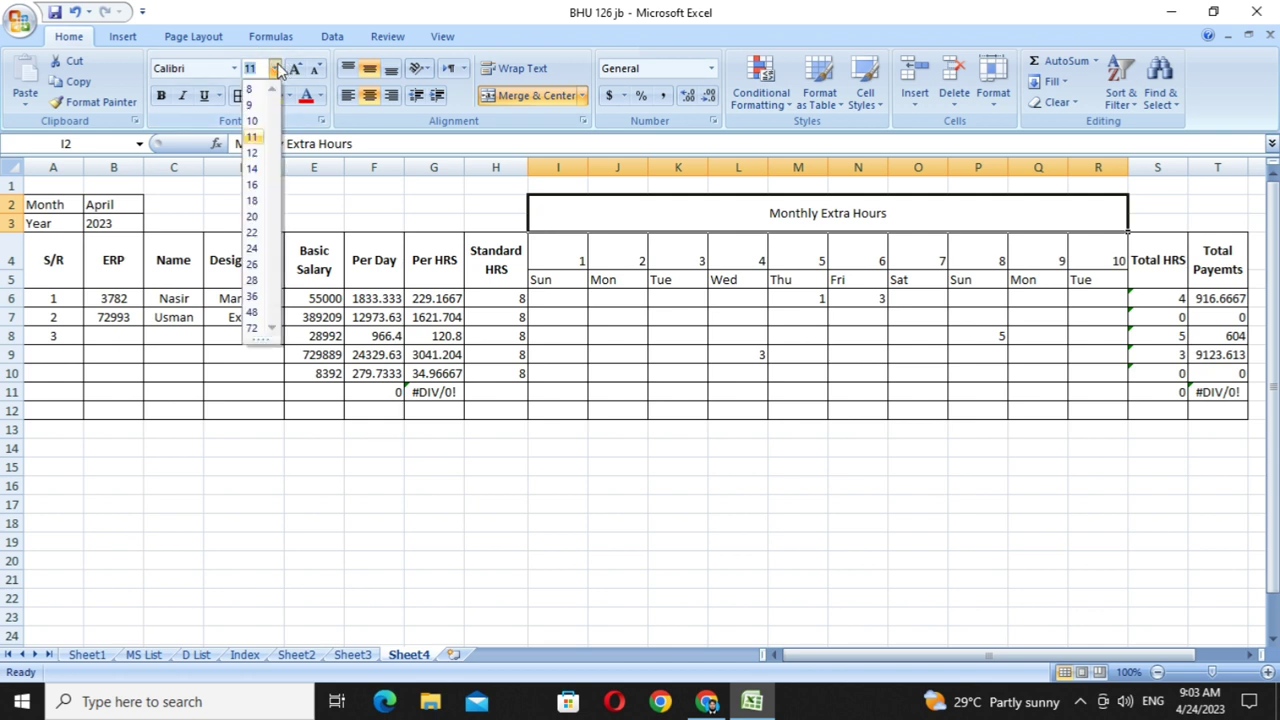
pyautogui.click(253, 249)
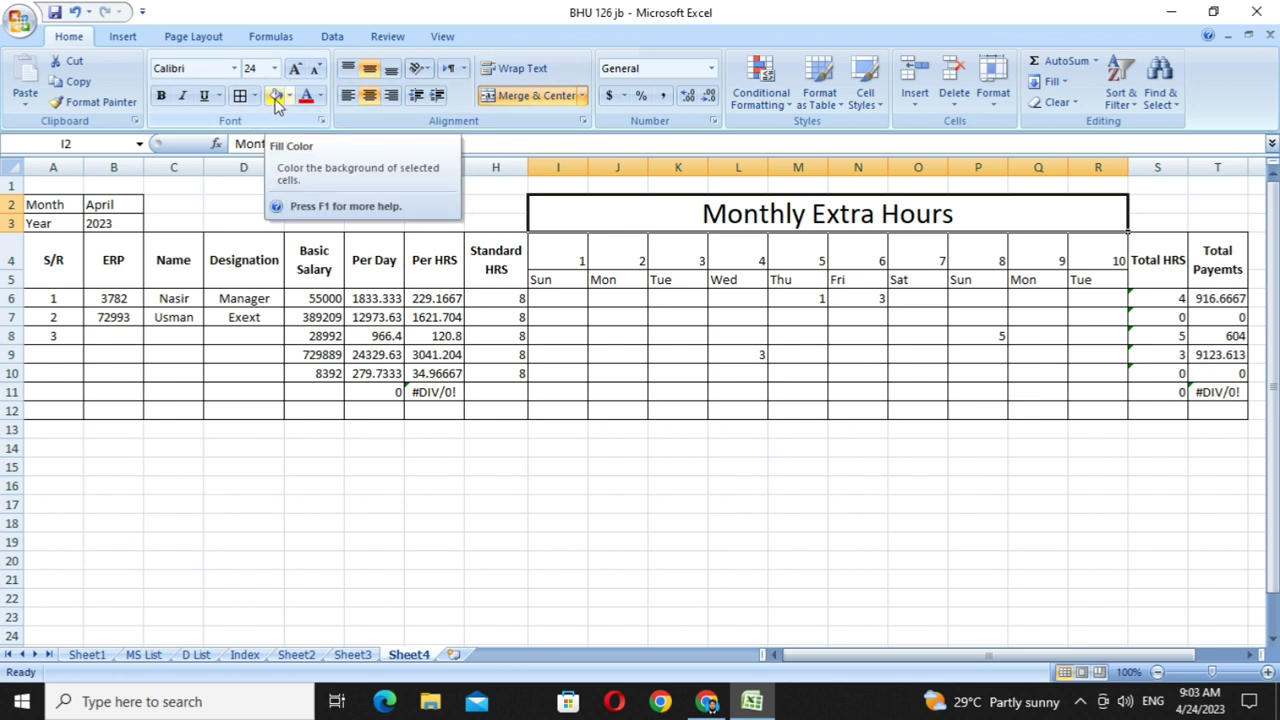
pyautogui.click(275, 96)
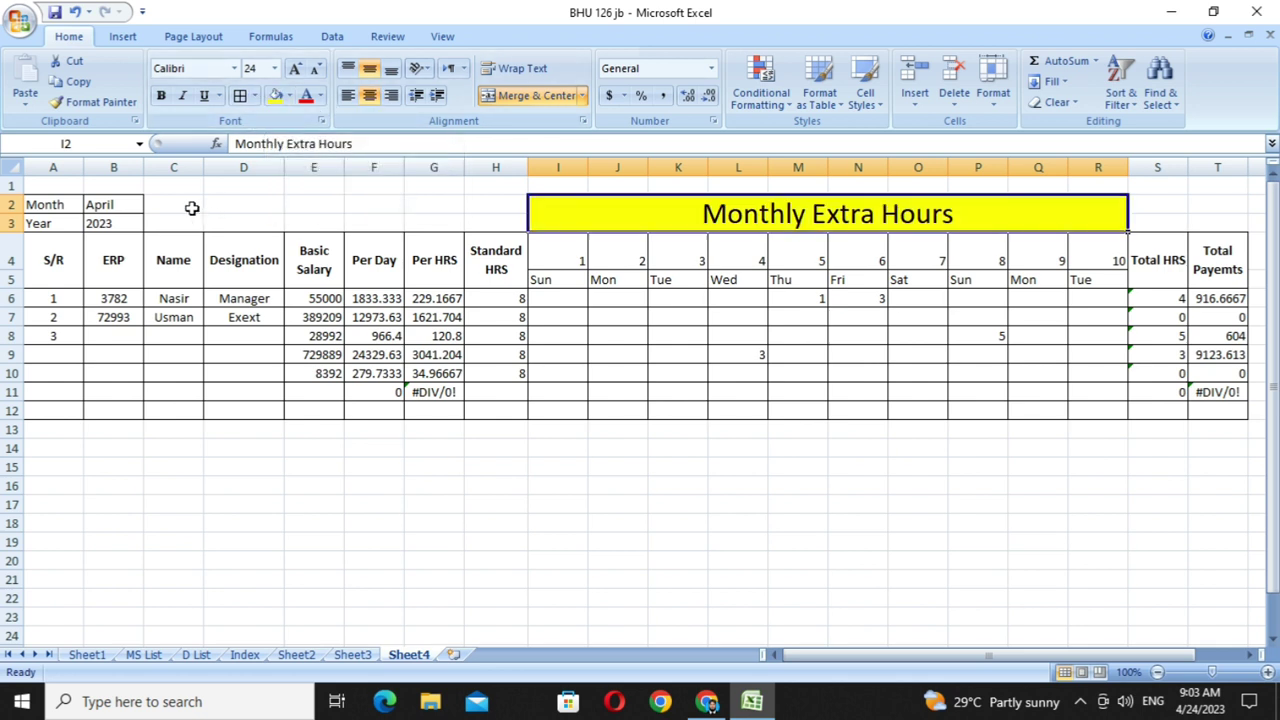
# - Merge C2:D3 and enter a bold, middle-aligned 'Company Name' label there
pyautogui.moveTo(193, 204)
pyautogui.mouseDown()
pyautogui.moveTo(479, 218)
pyautogui.moveTo(254, 221)
pyautogui.mouseUp()
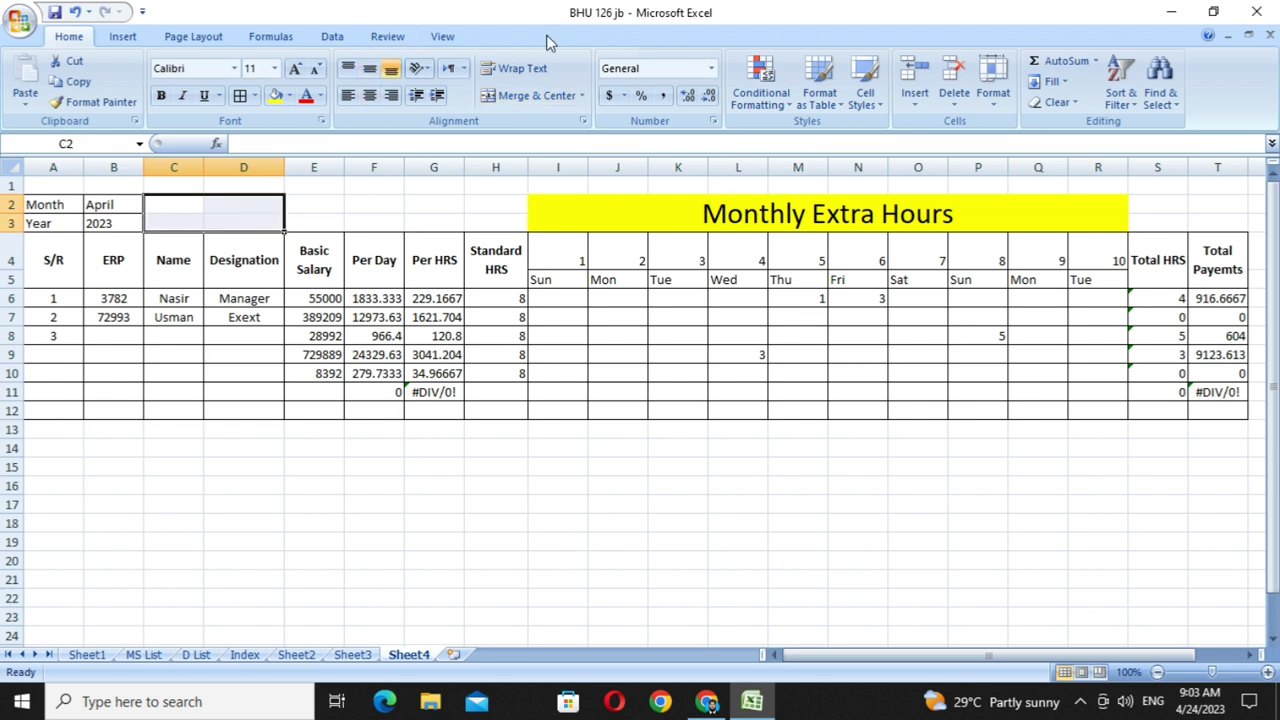
pyautogui.click(524, 93)
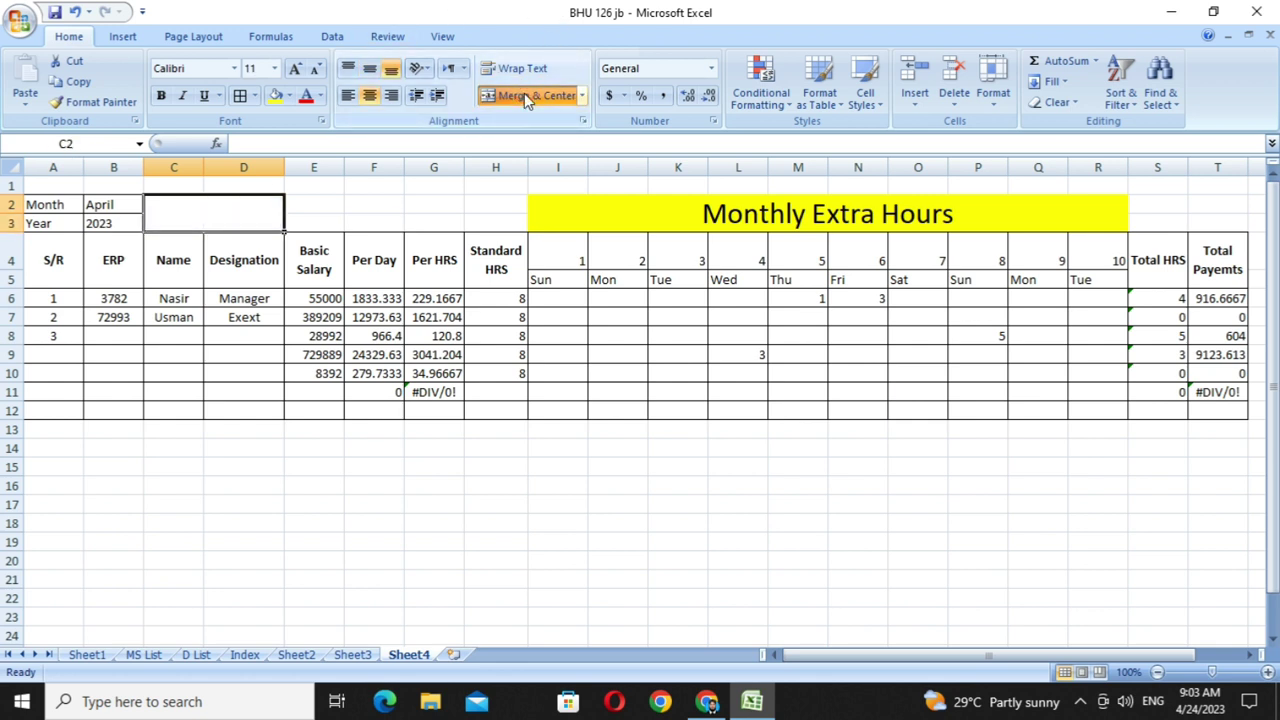
pyautogui.write('C')
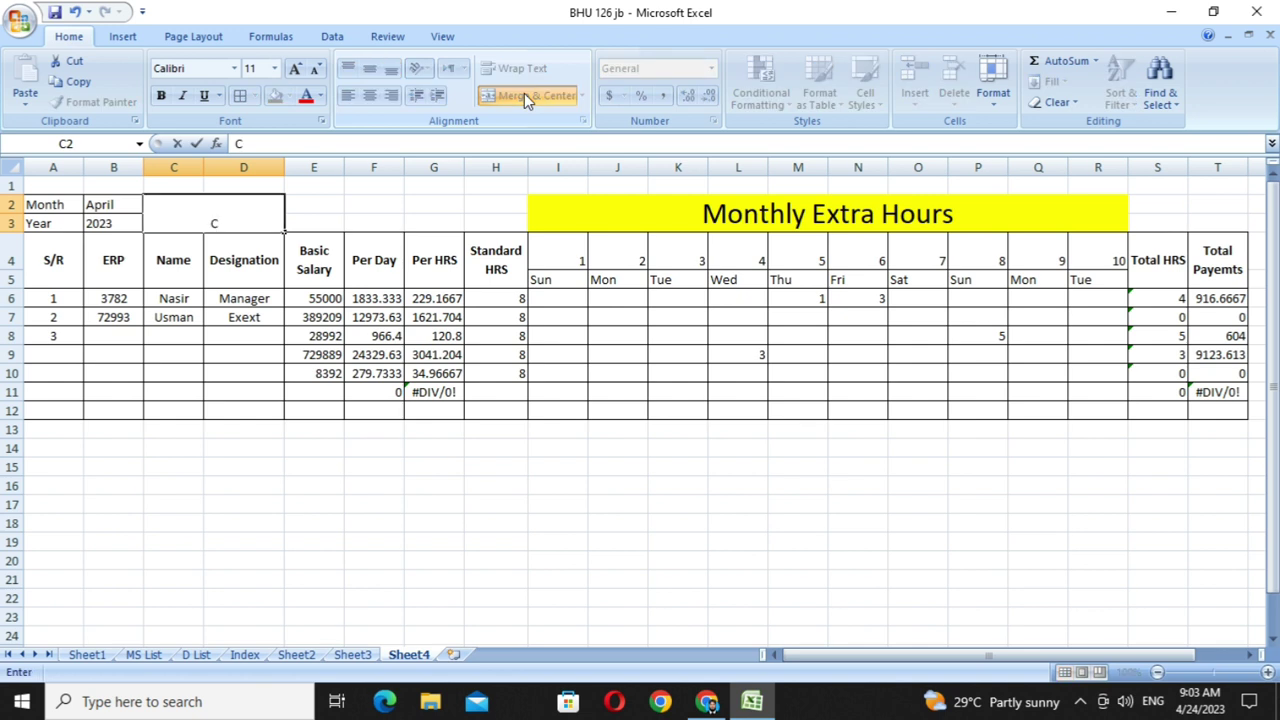
pyautogui.write('ompny')
pyautogui.write(' B')
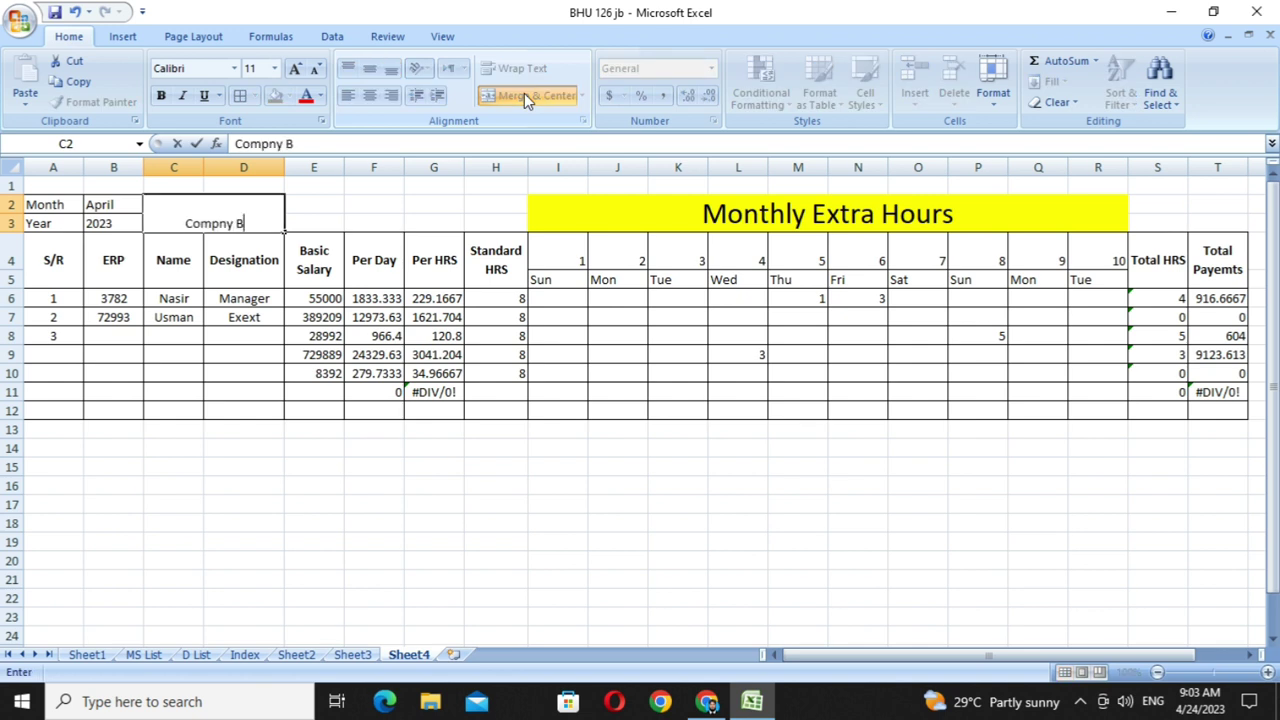
pyautogui.write('ame')
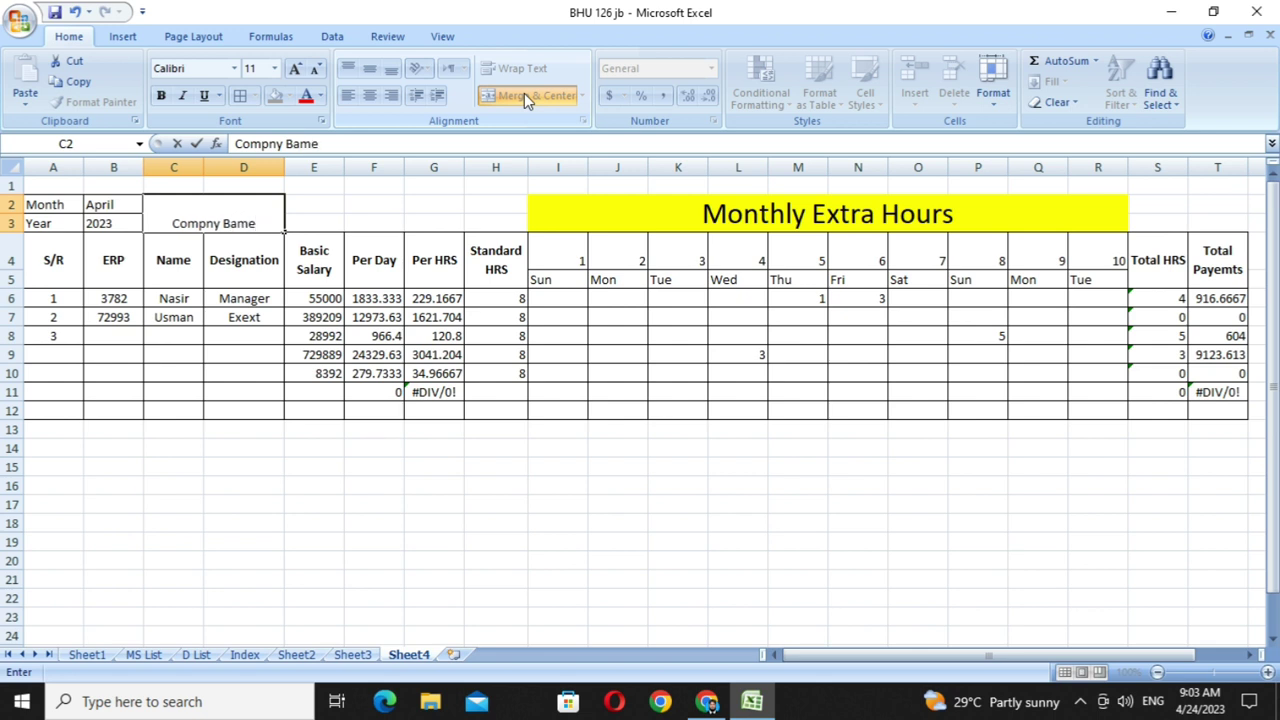
pyautogui.press('BackSpace')
pyautogui.press('BackSpace')
pyautogui.press('BackSpace')
pyautogui.press('BackSpace')
pyautogui.press('BackSpace')
pyautogui.press('BackSpace')
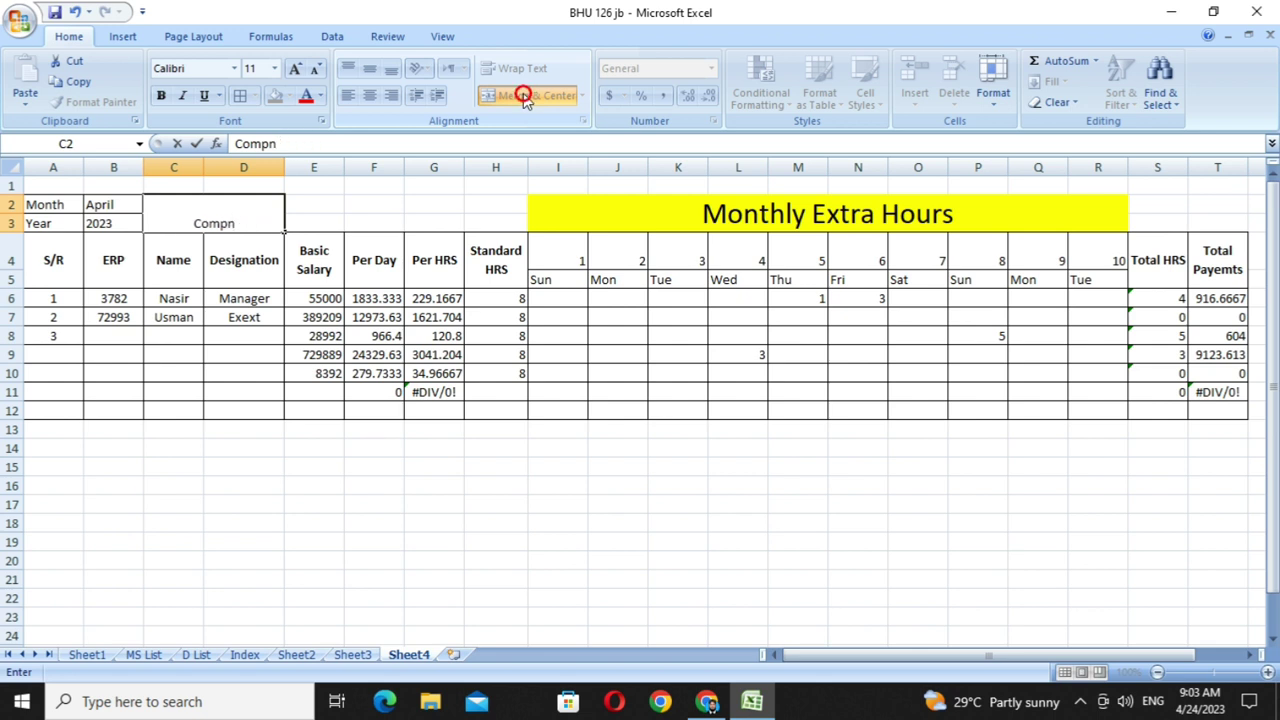
pyautogui.press('BackSpace')
pyautogui.write('any')
pyautogui.write(' N')
pyautogui.write('ame')
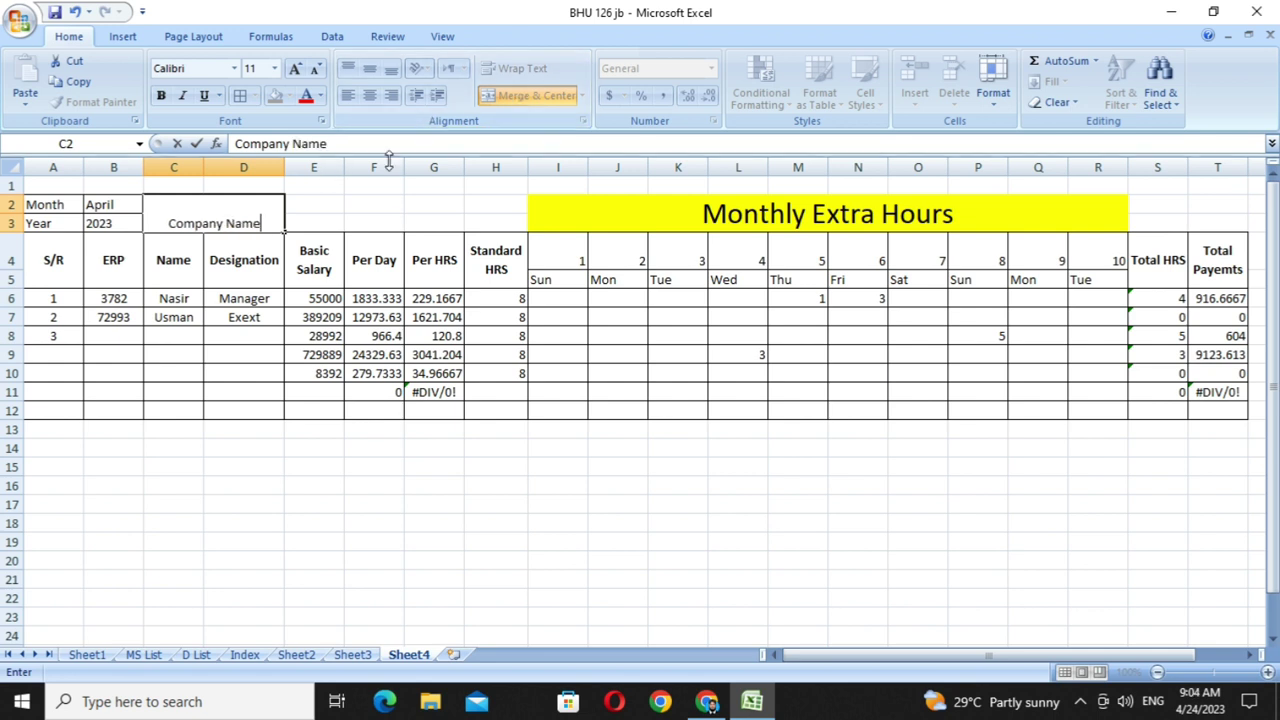
pyautogui.click(338, 210)
pyautogui.click(250, 223)
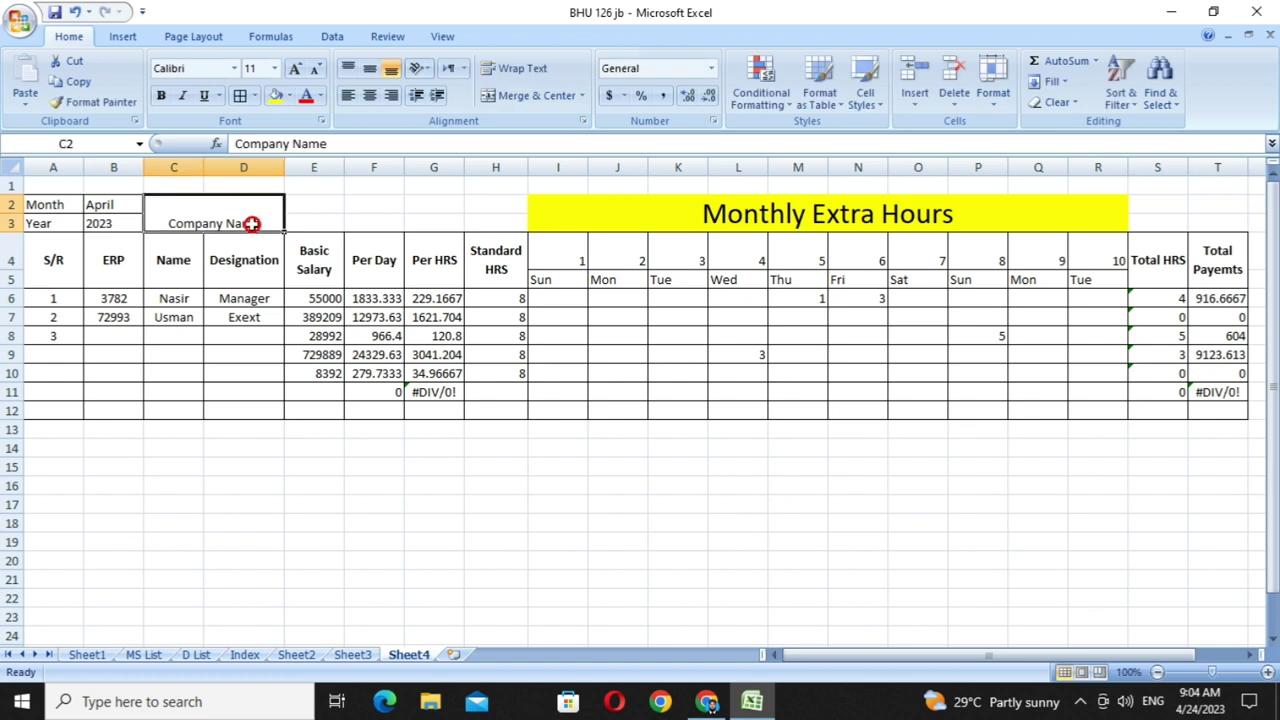
pyautogui.click(369, 72)
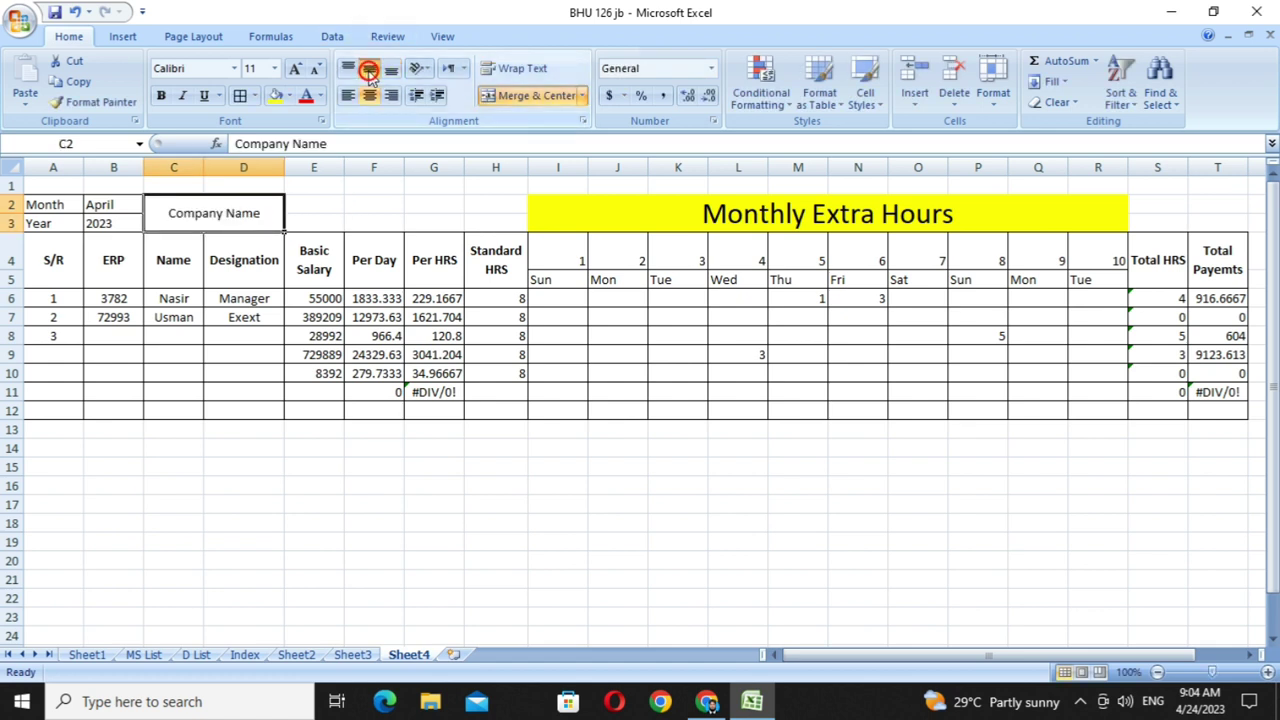
pyautogui.click(164, 95)
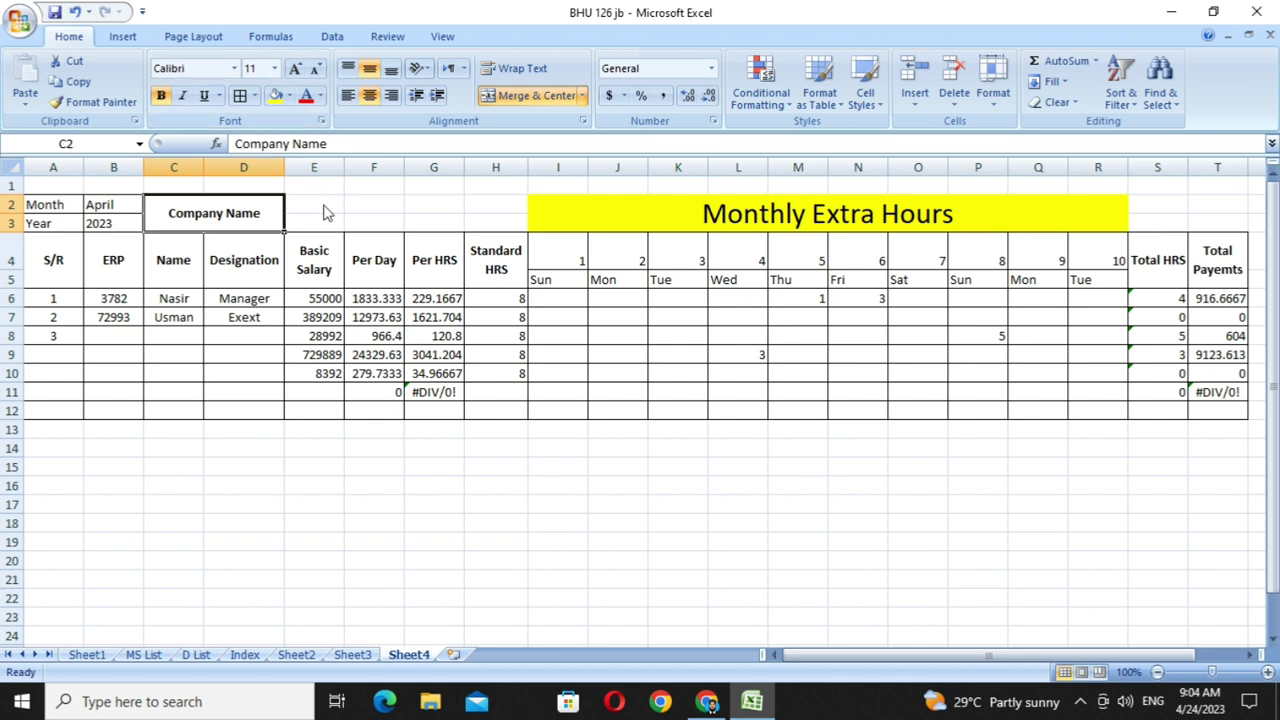
# - Merge E2:H3 and enter 'Gloring Soap' in bold, middle-aligned text
pyautogui.moveTo(323, 204); pyautogui.dragTo(488, 215)
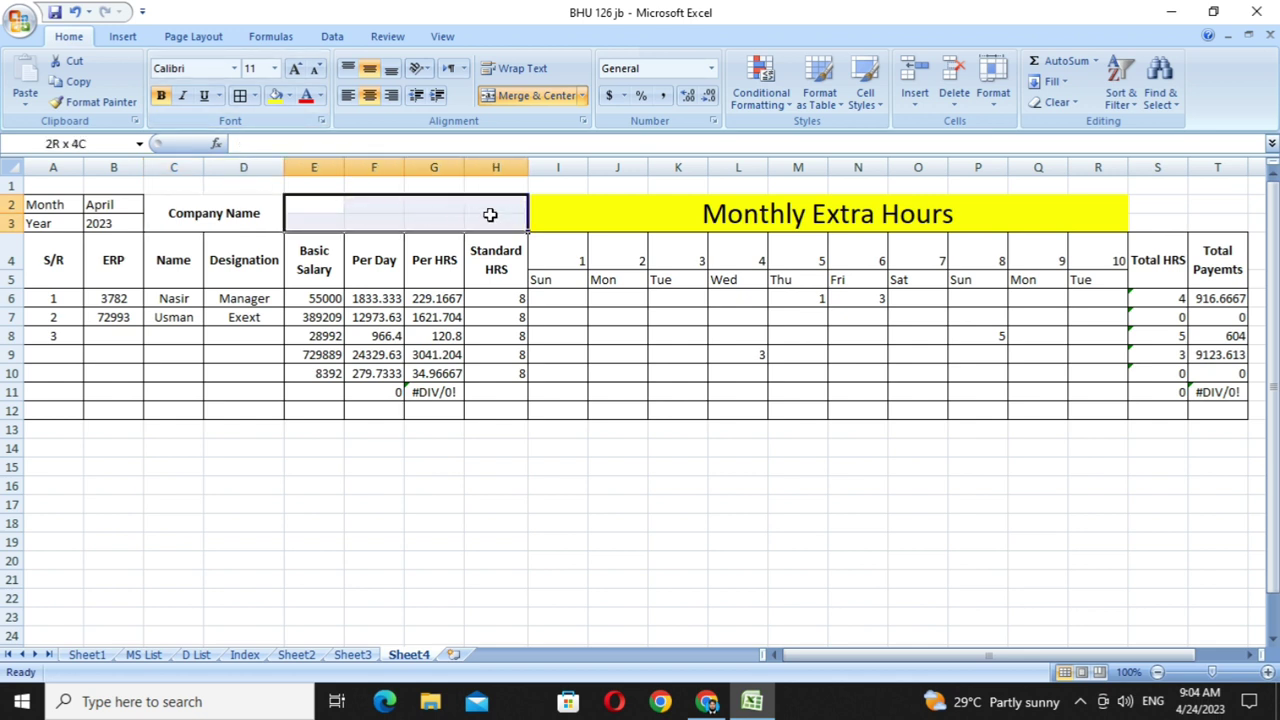
pyautogui.click(531, 96)
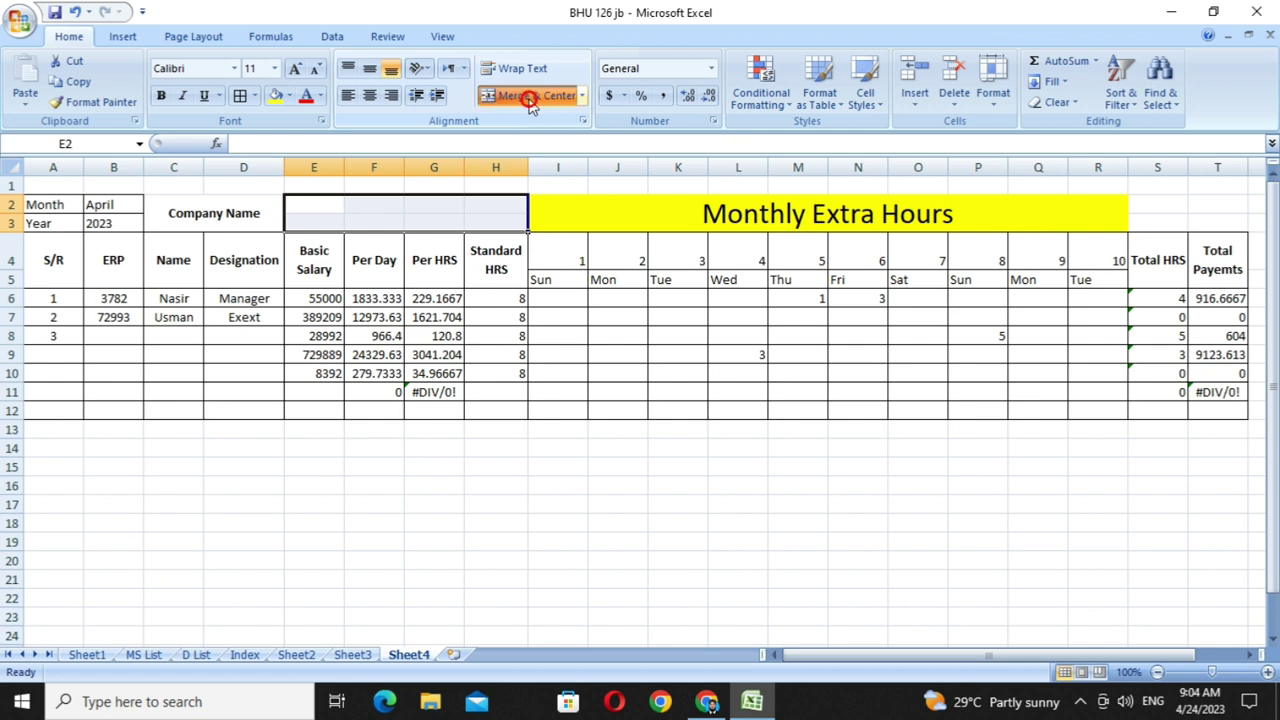
pyautogui.click(390, 228)
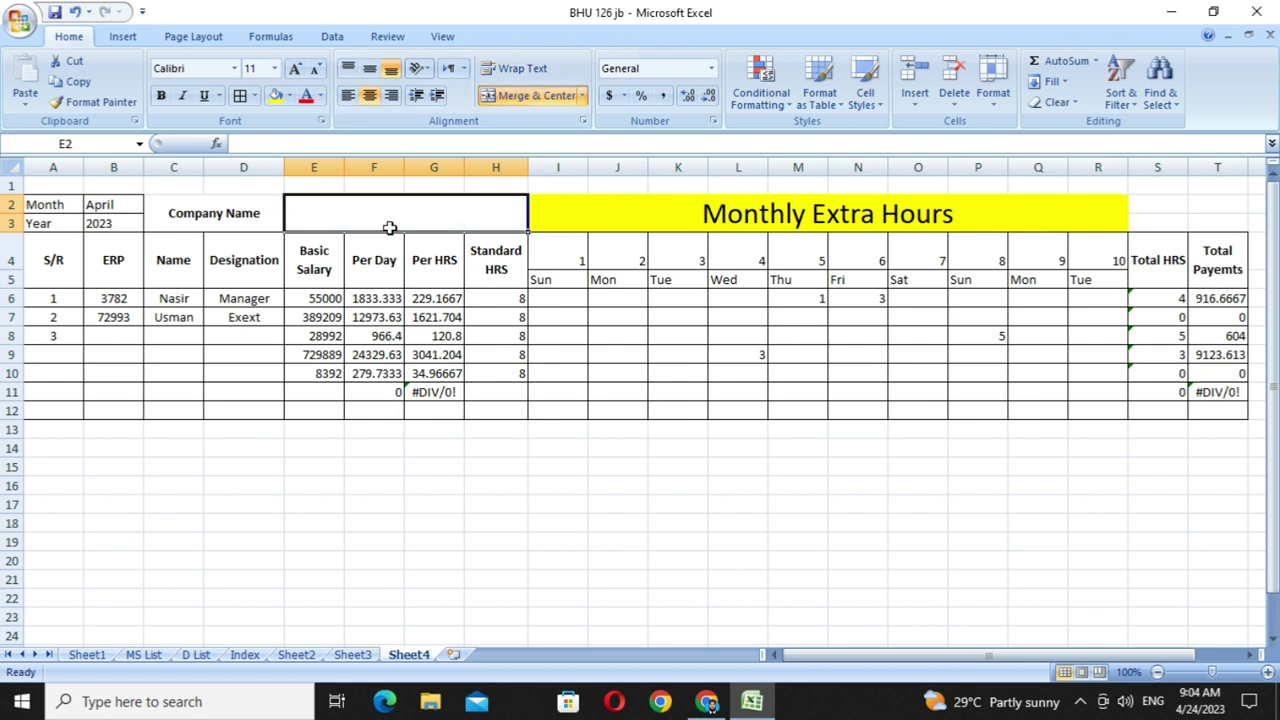
pyautogui.write('G')
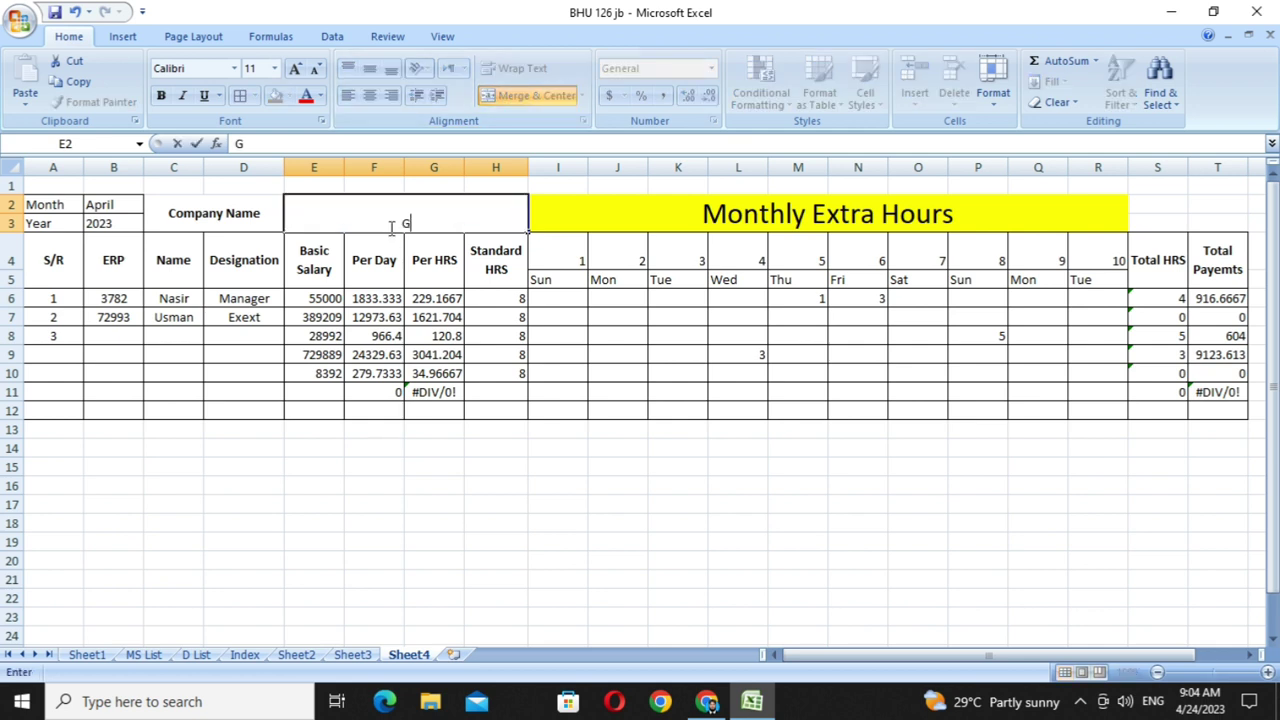
pyautogui.write('lori')
pyautogui.write('ng Soa')
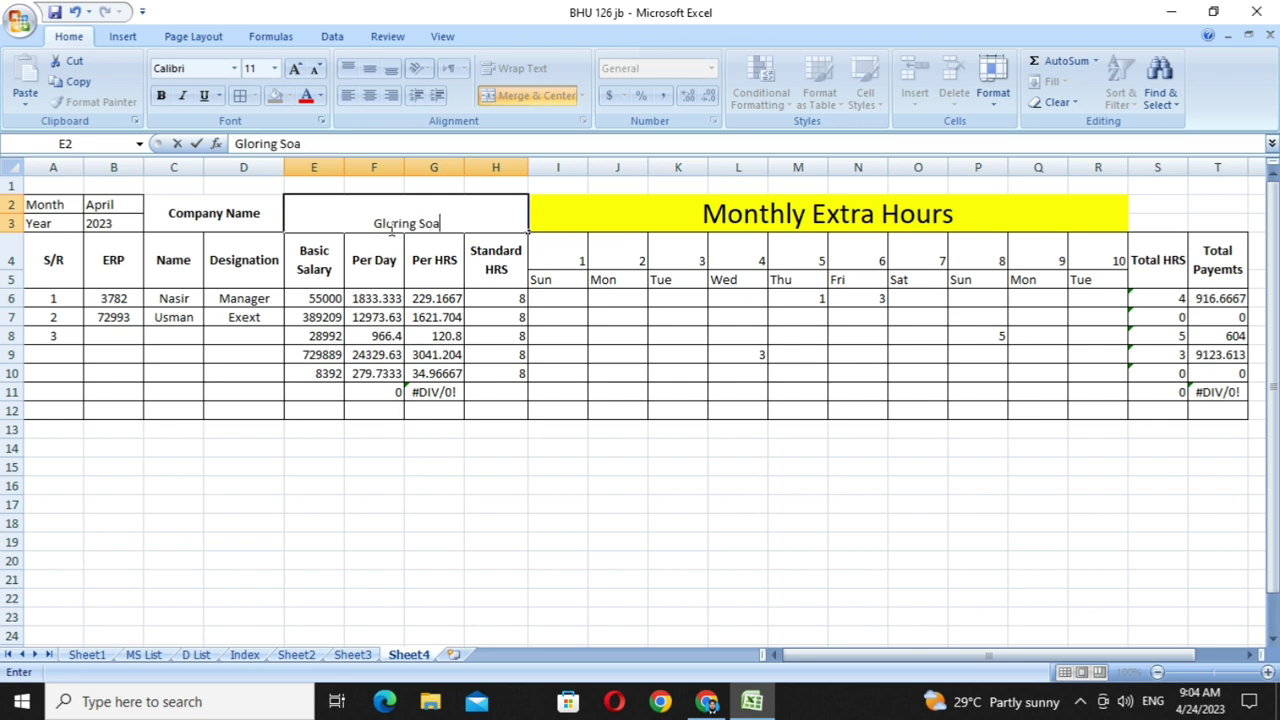
pyautogui.write('p')
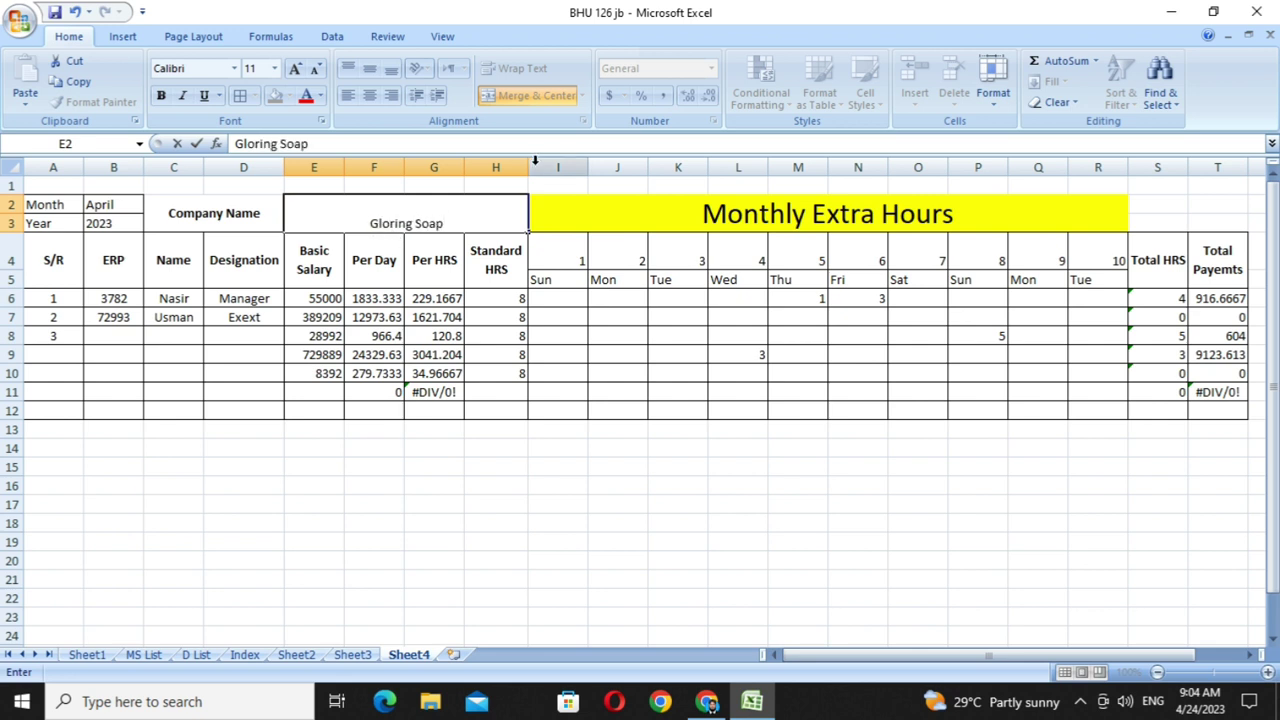
pyautogui.click(551, 206)
pyautogui.click(425, 230)
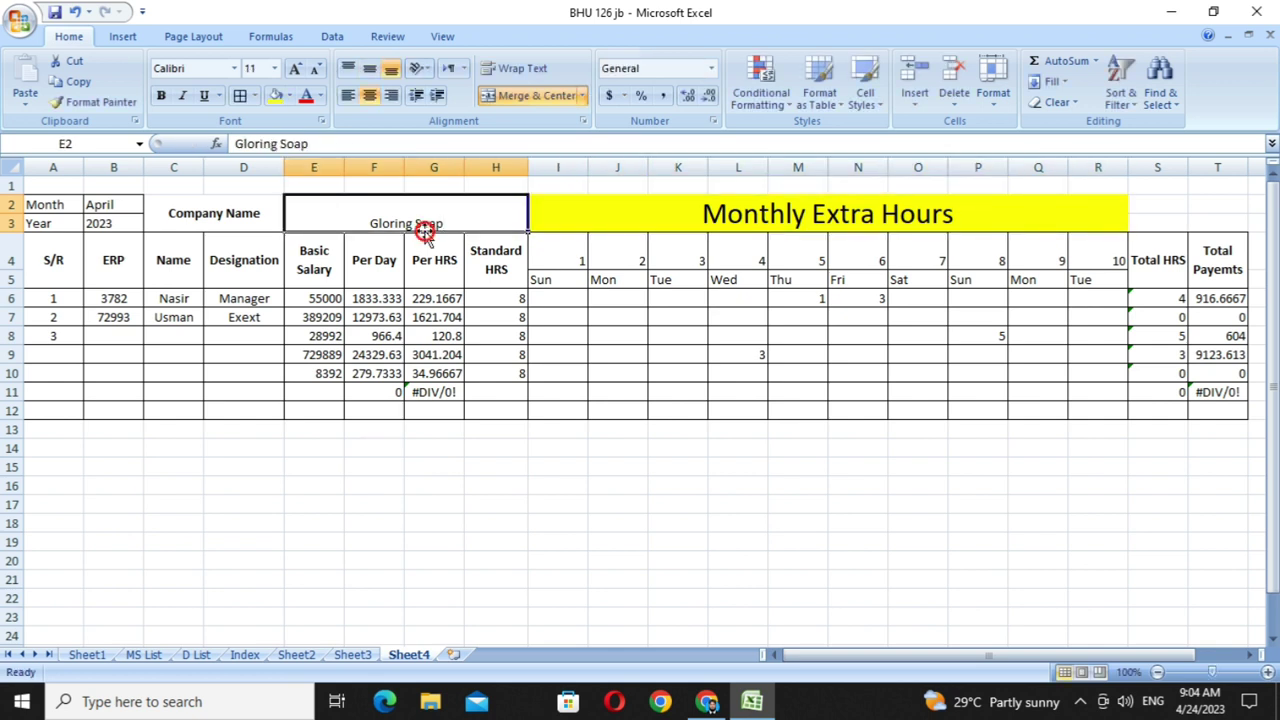
pyautogui.click(369, 70)
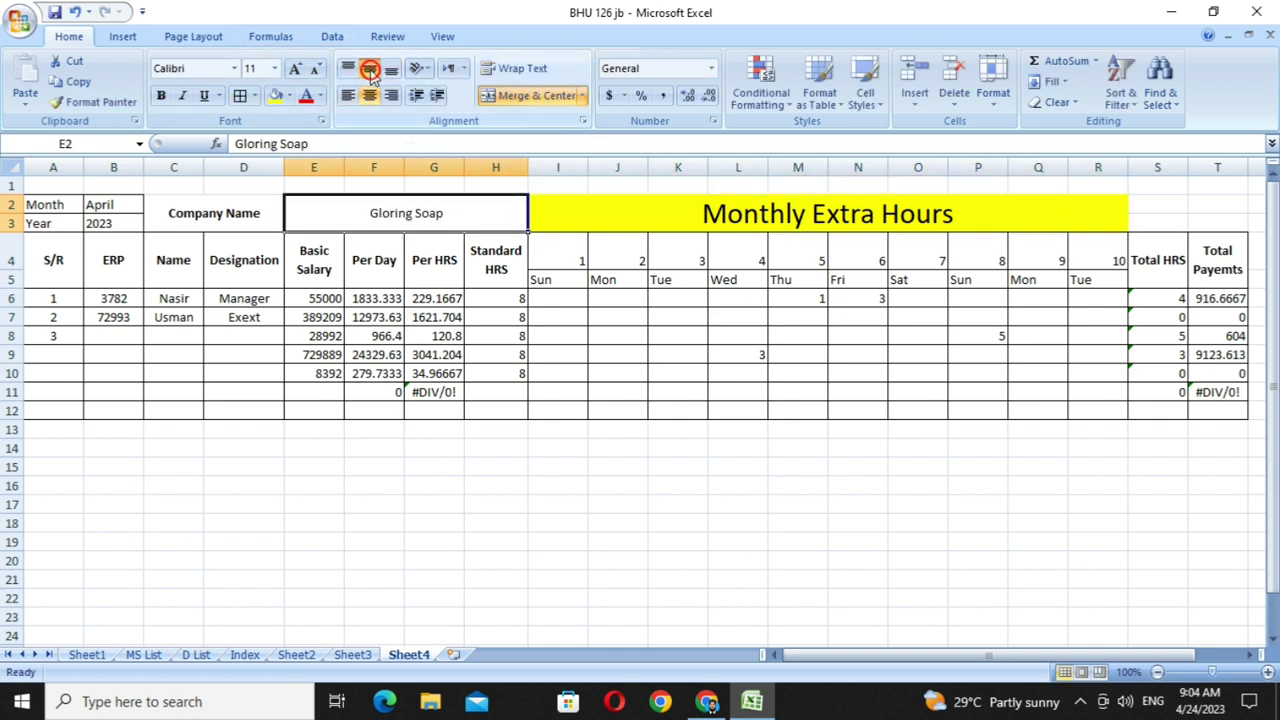
pyautogui.click(162, 96)
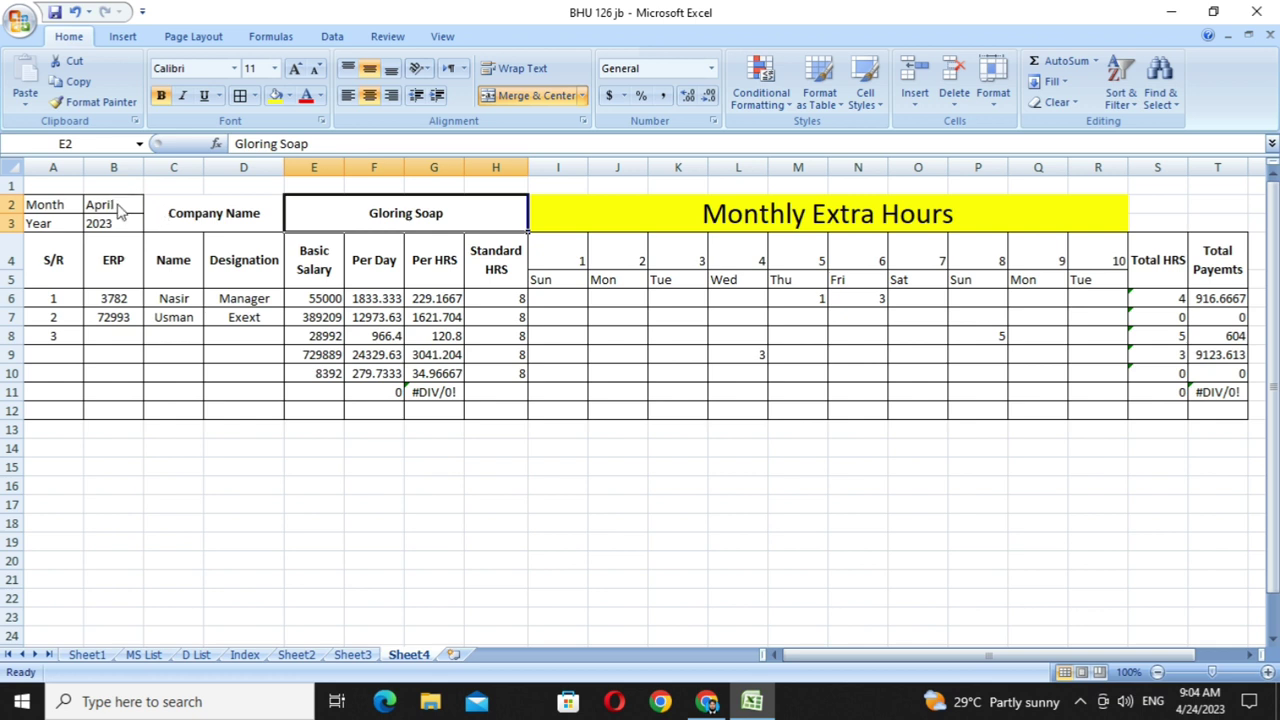
# - Apply All Borders to the entire payroll table range B2:T11
pyautogui.moveTo(115, 205); pyautogui.dragTo(1200, 402)
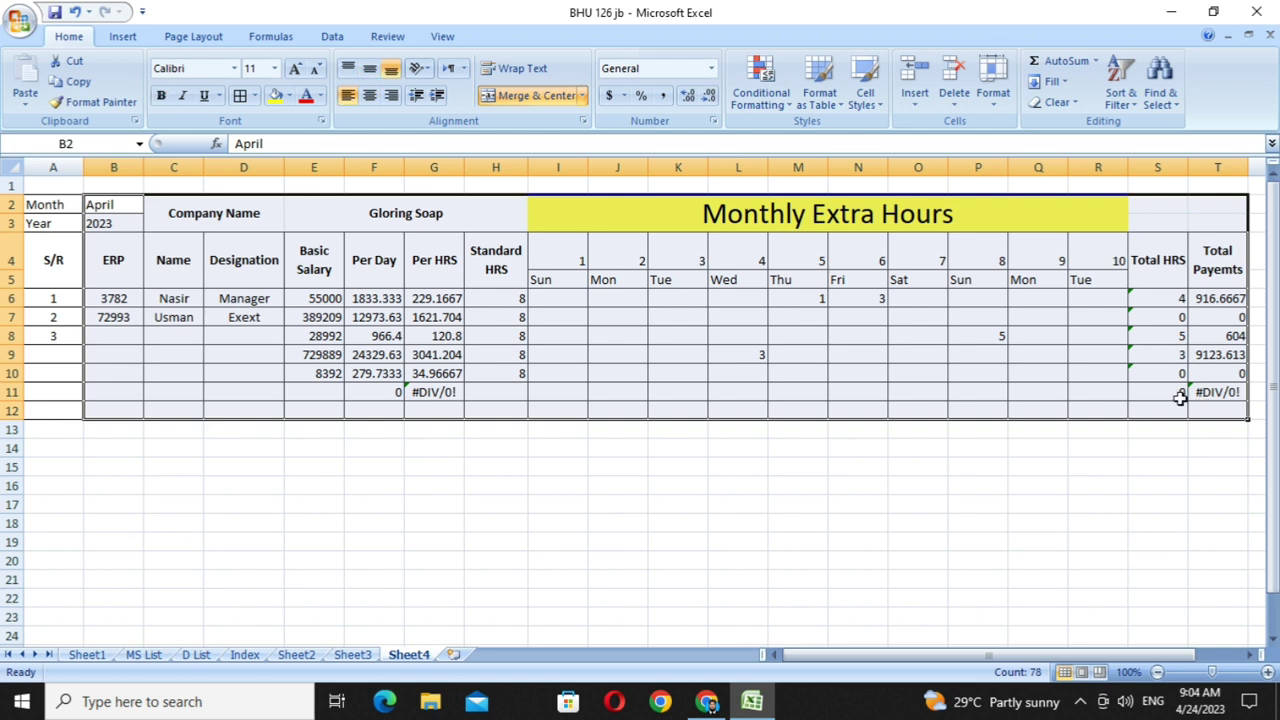
pyautogui.click(240, 96)
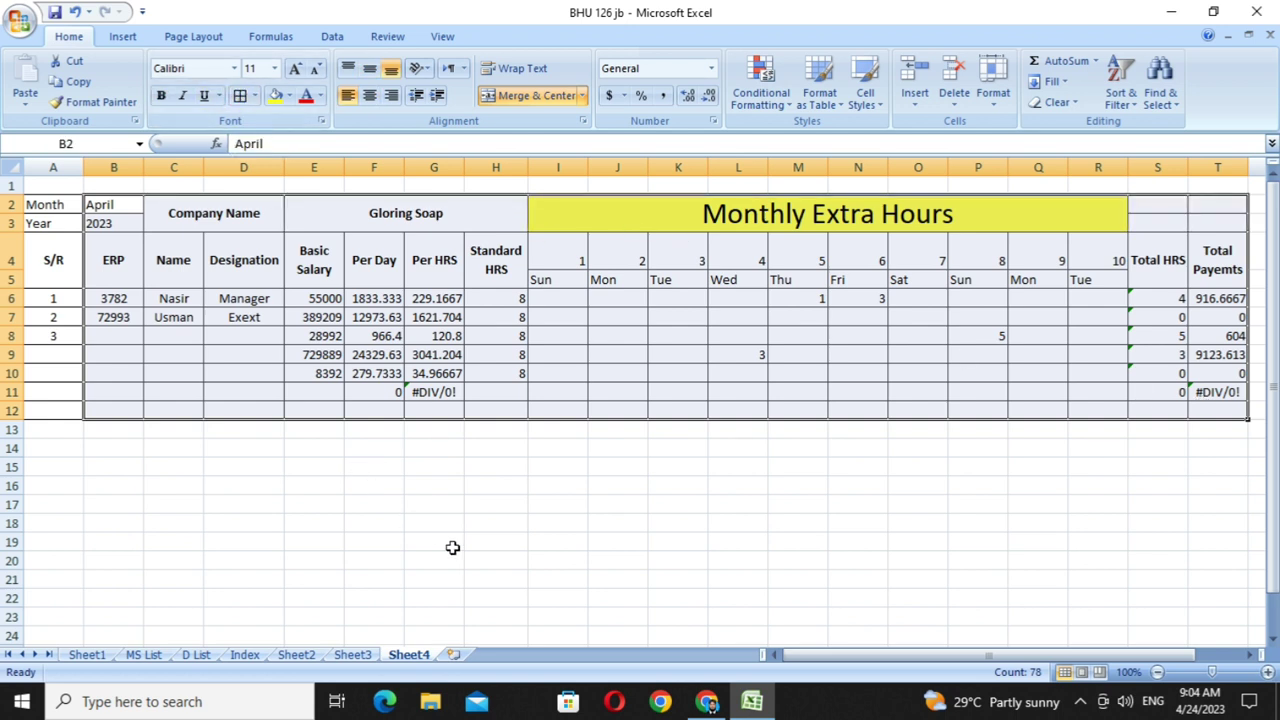